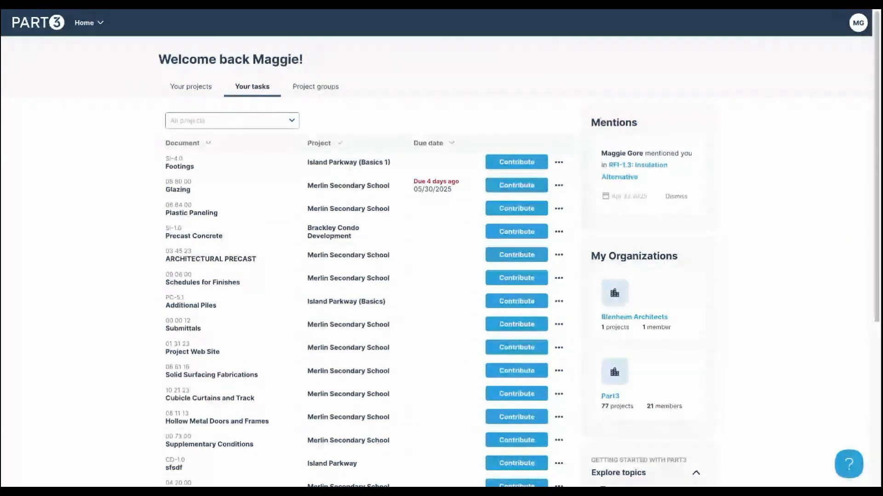
- Look at your projects list, briefly open the new-project form, and return home
{"action": "left_click", "coordinate": [196, 91]}
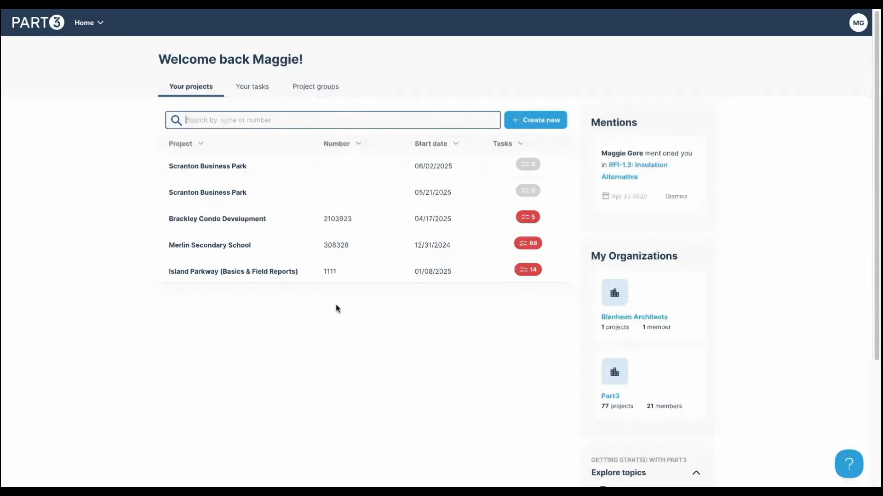
{"action": "left_click", "coordinate": [540, 125]}
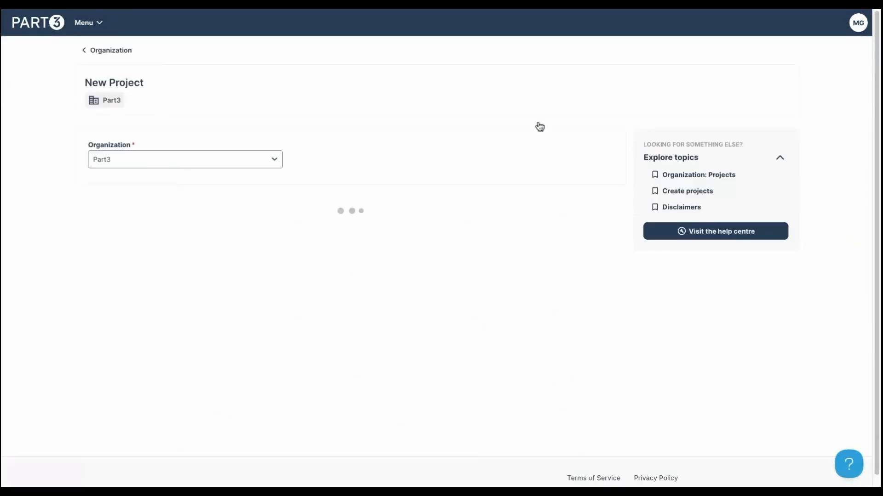
{"action": "left_click", "coordinate": [20, 12]}
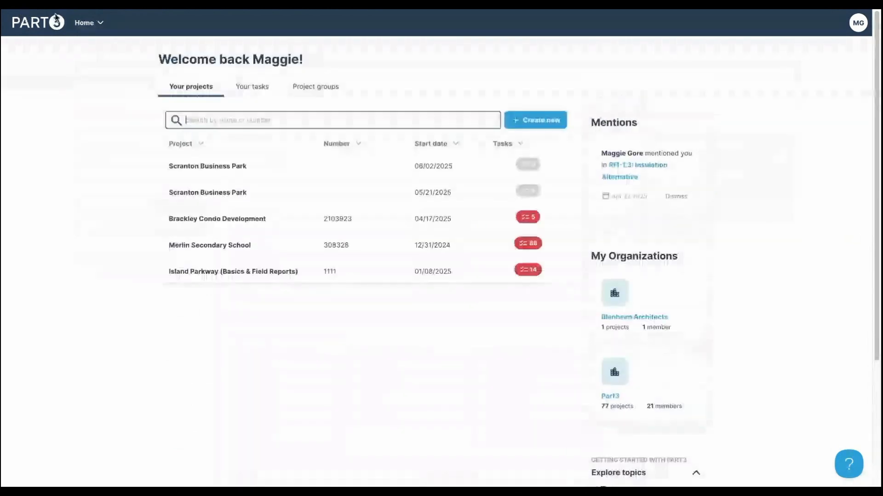
- Show your tasks, trying due date and project sorts before sorting by document name
{"action": "left_click", "coordinate": [260, 92]}
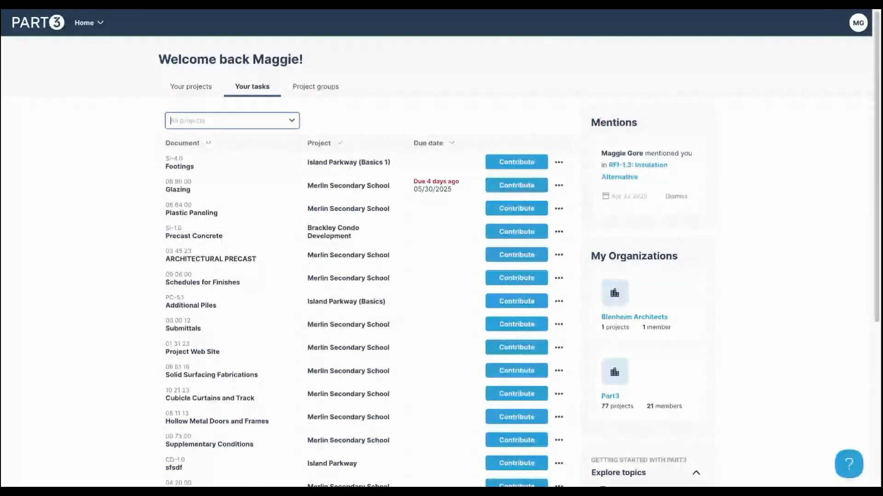
{"action": "left_click", "coordinate": [433, 146]}
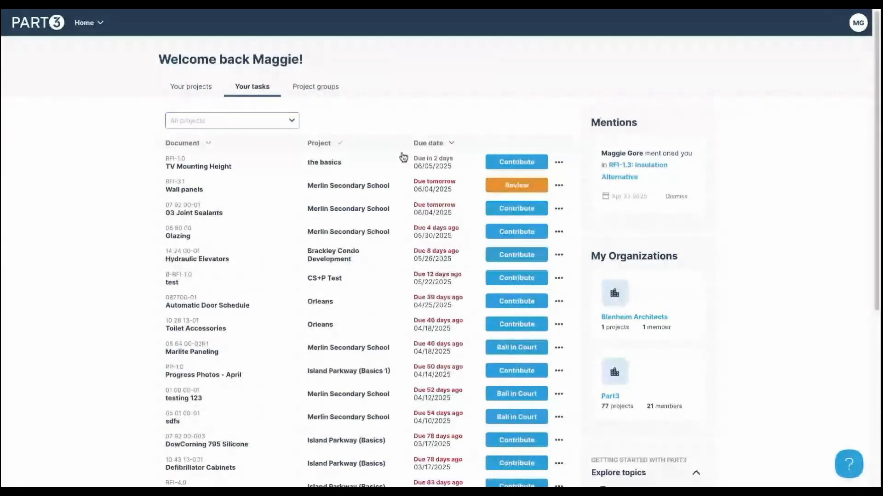
{"action": "left_click", "coordinate": [352, 150]}
{"action": "left_click", "coordinate": [262, 147]}
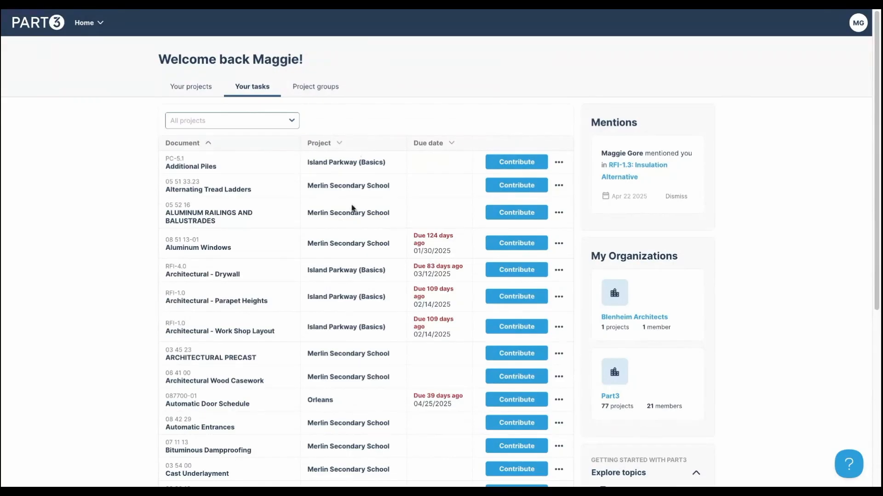
- Filter the task list to the Brackley Condo Development project
{"action": "scroll", "coordinate": [361, 315], "scroll_direction": "down", "scroll_amount": 1}
{"action": "scroll", "coordinate": [352, 352], "scroll_direction": "down", "scroll_amount": 2}
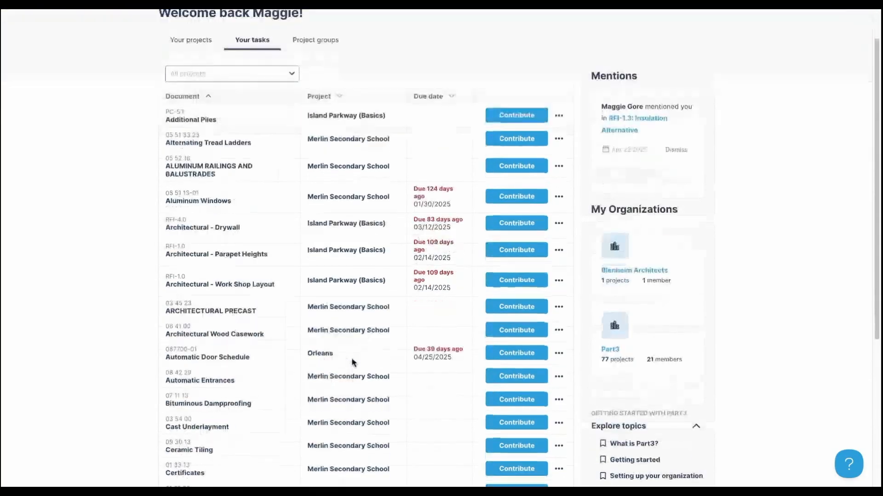
{"action": "scroll", "coordinate": [361, 338], "scroll_direction": "up", "scroll_amount": 1}
{"action": "scroll", "coordinate": [363, 340], "scroll_direction": "up", "scroll_amount": 1}
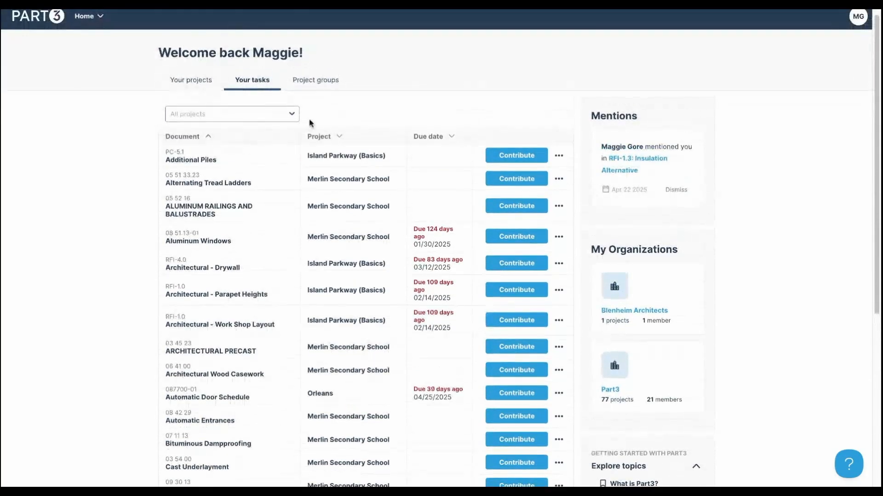
{"action": "left_click", "coordinate": [292, 115]}
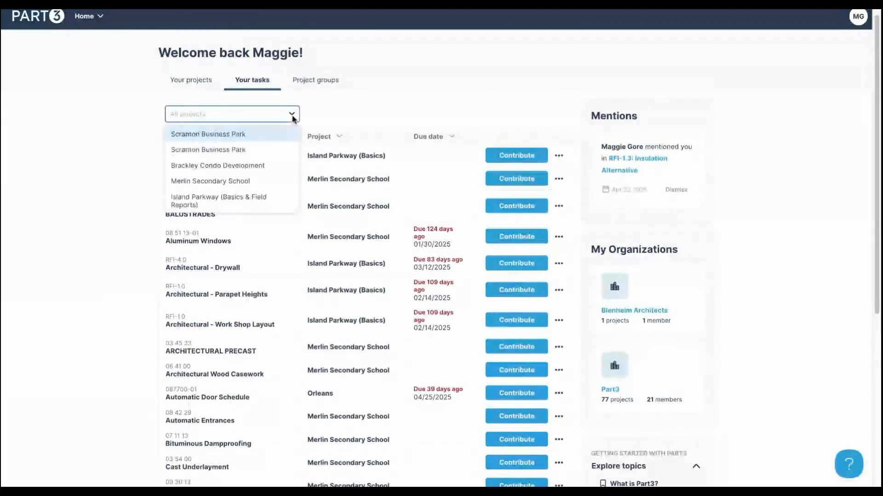
{"action": "left_click", "coordinate": [274, 165]}
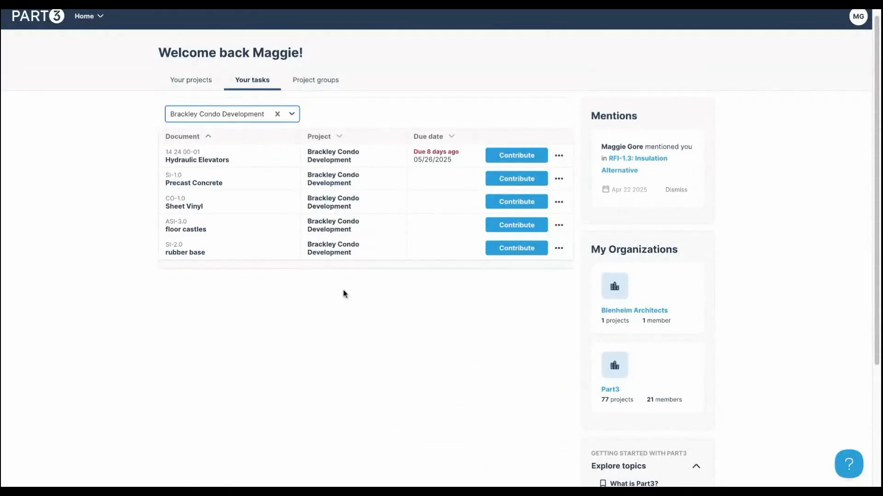
- Switch to Project groups and browse the 4 groups, including Your assigned projects
{"action": "left_click", "coordinate": [313, 80]}
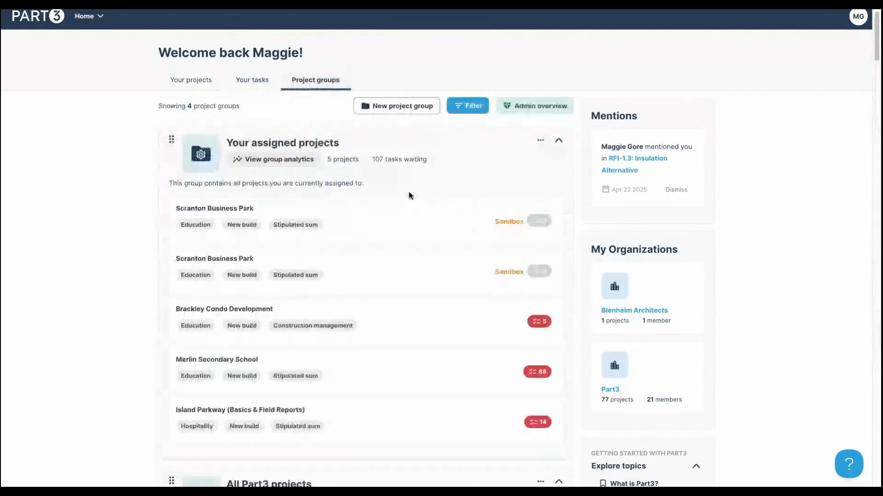
{"action": "scroll", "coordinate": [363, 330], "scroll_direction": "down", "scroll_amount": 1}
{"action": "scroll", "coordinate": [365, 331], "scroll_direction": "down", "scroll_amount": 5}
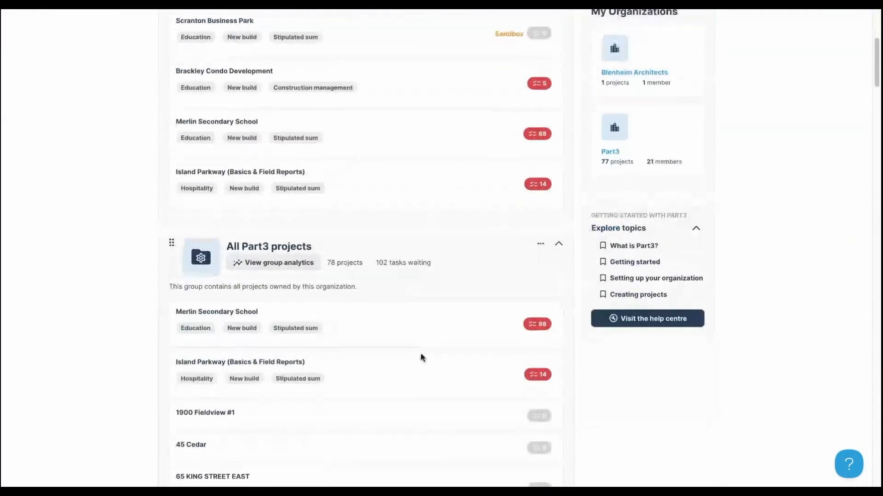
{"action": "scroll", "coordinate": [401, 290], "scroll_direction": "up", "scroll_amount": 5}
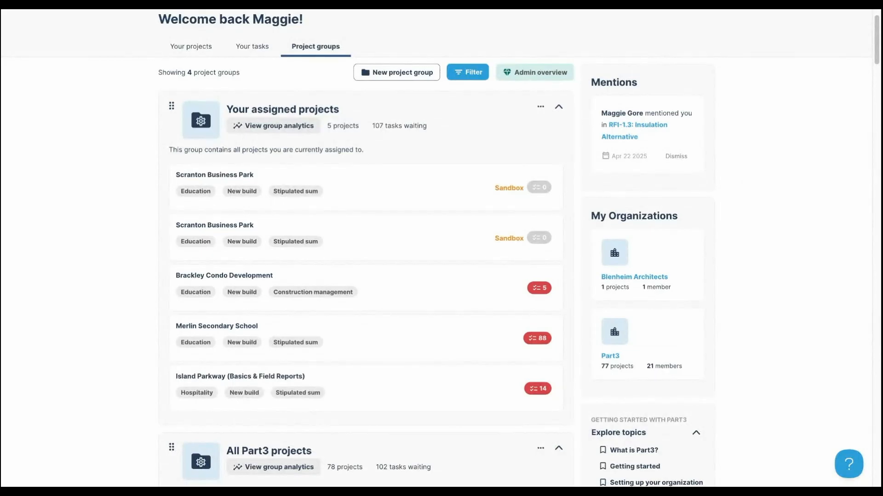
{"action": "left_click", "coordinate": [662, 129]}
{"action": "scroll", "coordinate": [636, 340], "scroll_direction": "down", "scroll_amount": 5}
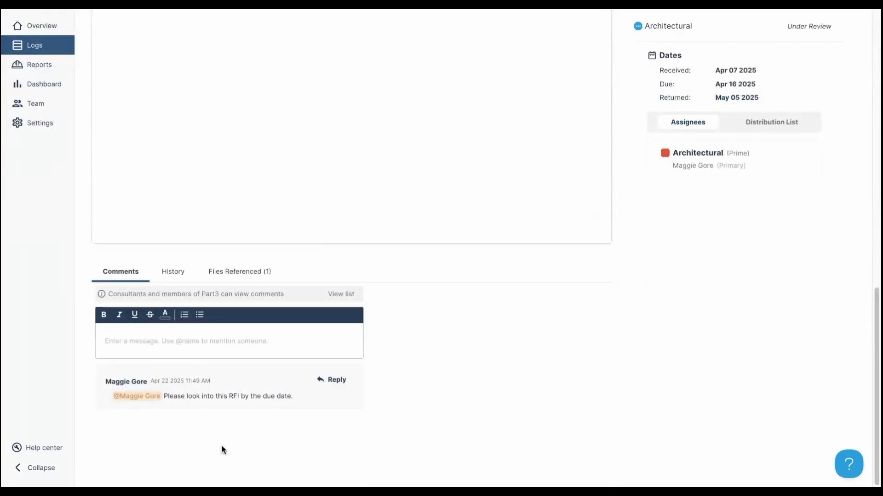
{"action": "scroll", "coordinate": [643, 358], "scroll_direction": "up", "scroll_amount": 10}
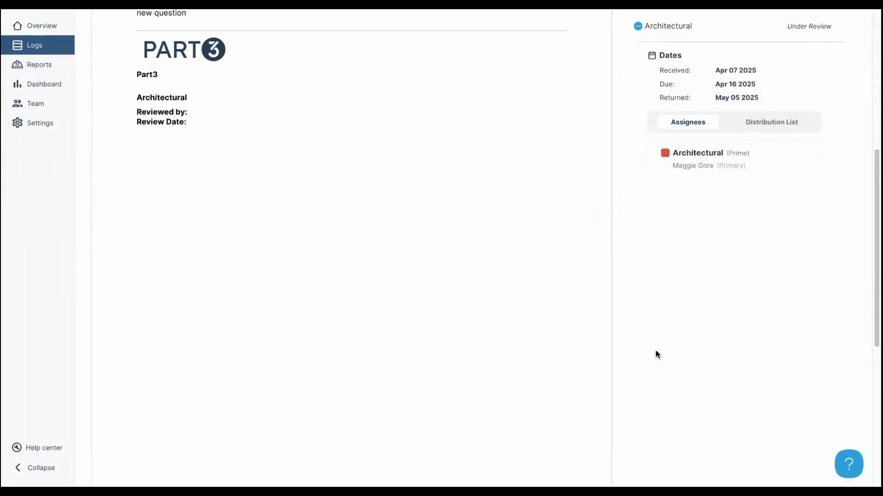
{"action": "scroll", "coordinate": [662, 357], "scroll_direction": "up", "scroll_amount": 4}
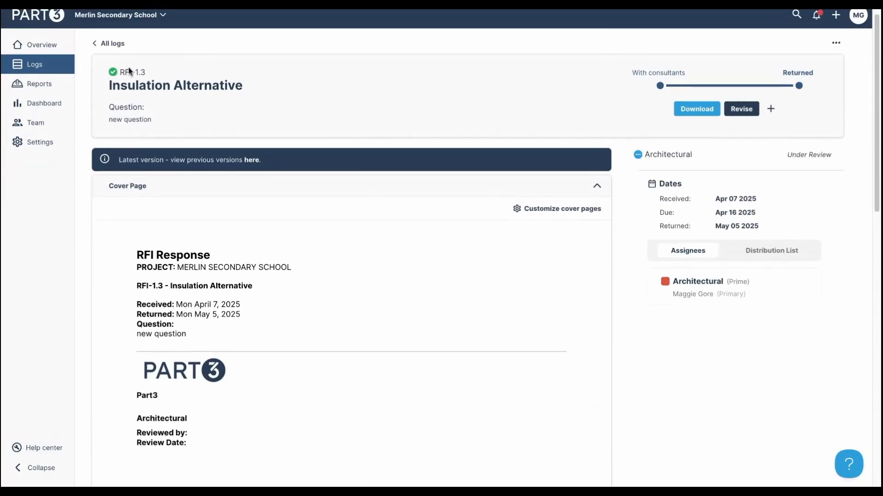
{"action": "left_click", "coordinate": [36, 13]}
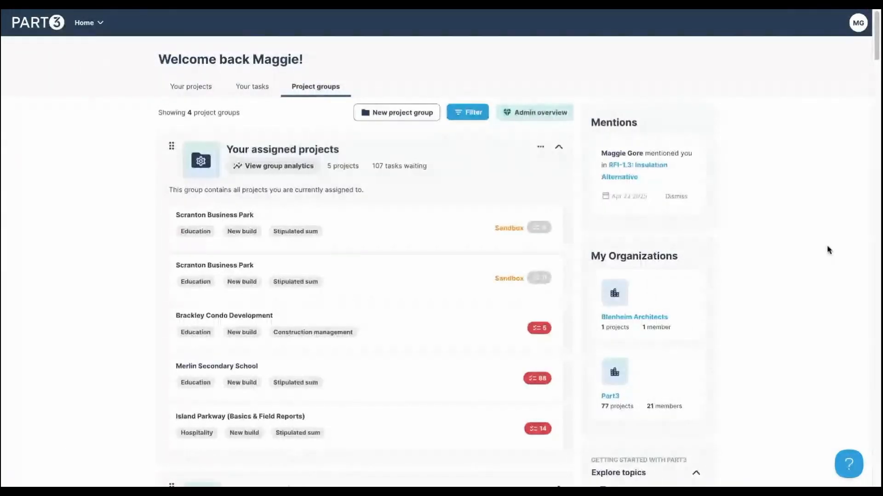
{"action": "scroll", "coordinate": [739, 295], "scroll_direction": "down", "scroll_amount": 4}
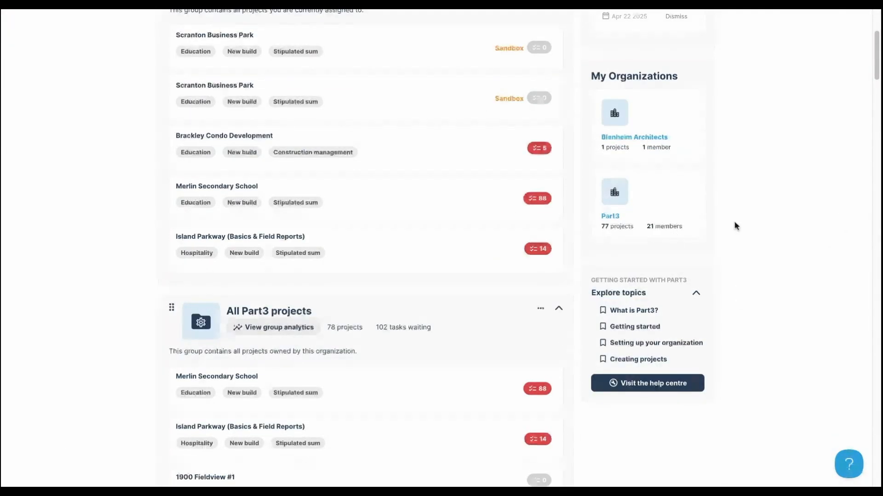
{"action": "left_click", "coordinate": [634, 138]}
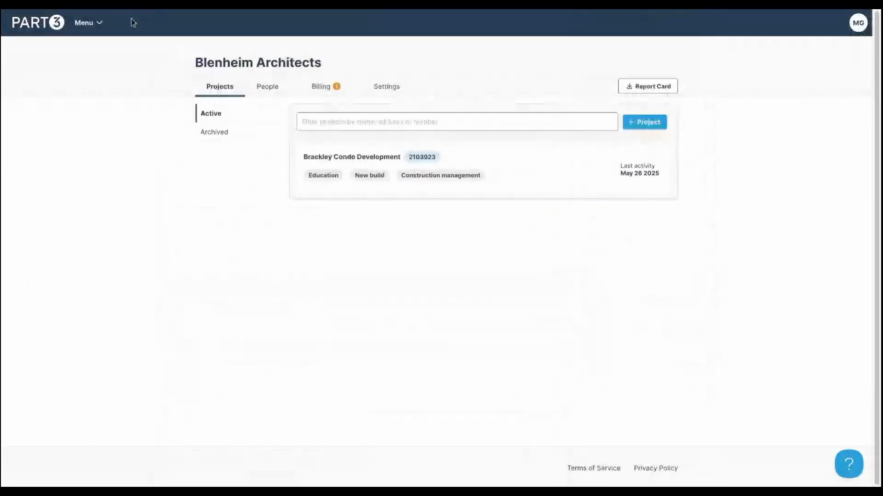
{"action": "left_click", "coordinate": [18, 11]}
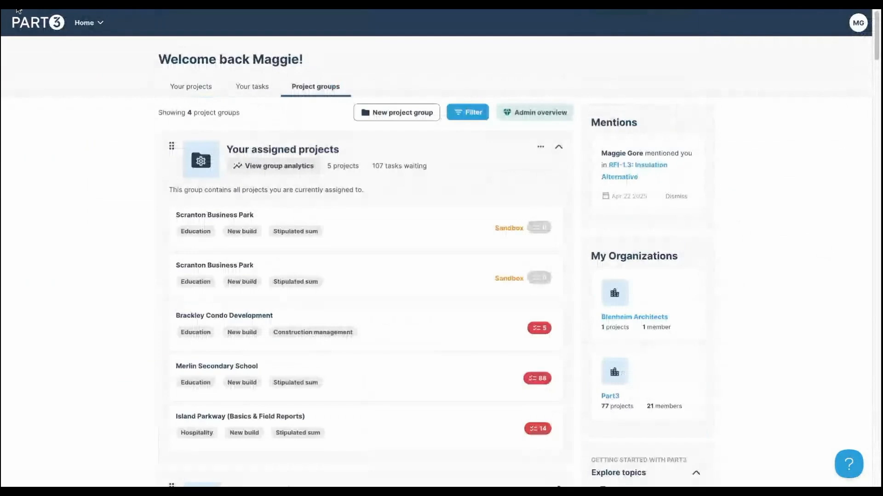
{"action": "scroll", "coordinate": [683, 361], "scroll_direction": "down", "scroll_amount": 3}
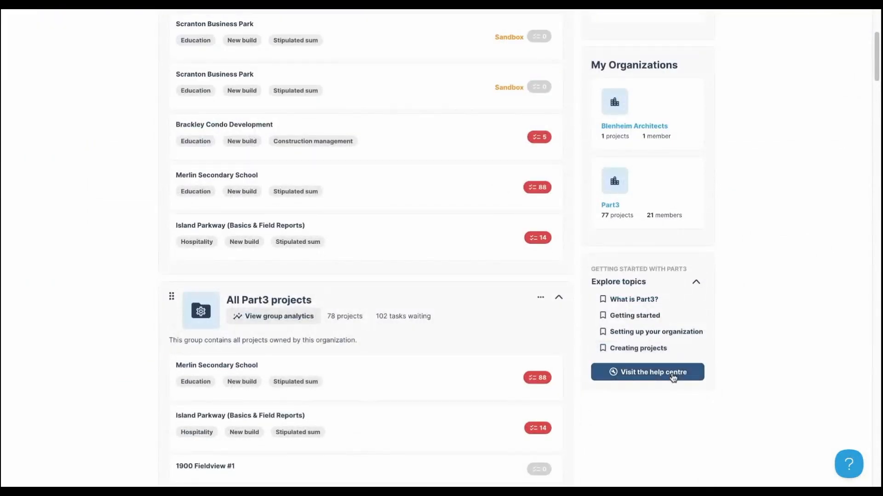
{"action": "left_click", "coordinate": [672, 376]}
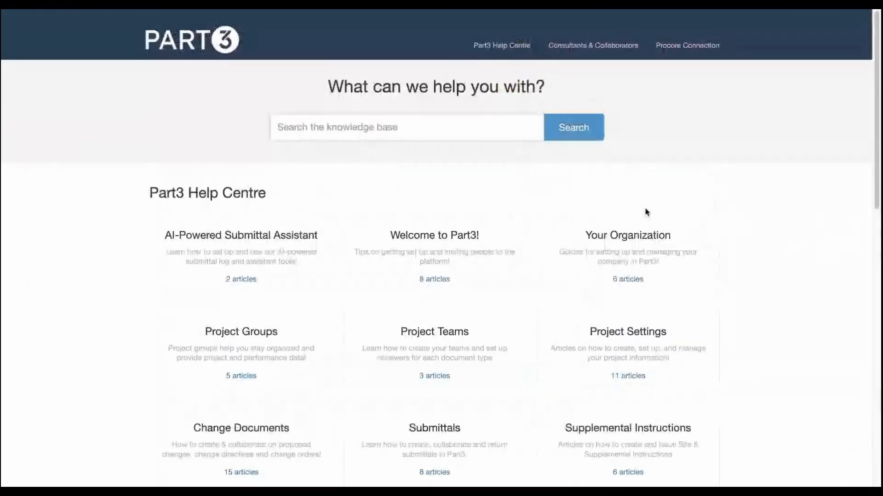
- Search the knowledge base for 'submittal', read Procore Submittal Annotations, then go back
{"action": "scroll", "coordinate": [647, 212], "scroll_direction": "down", "scroll_amount": 4}
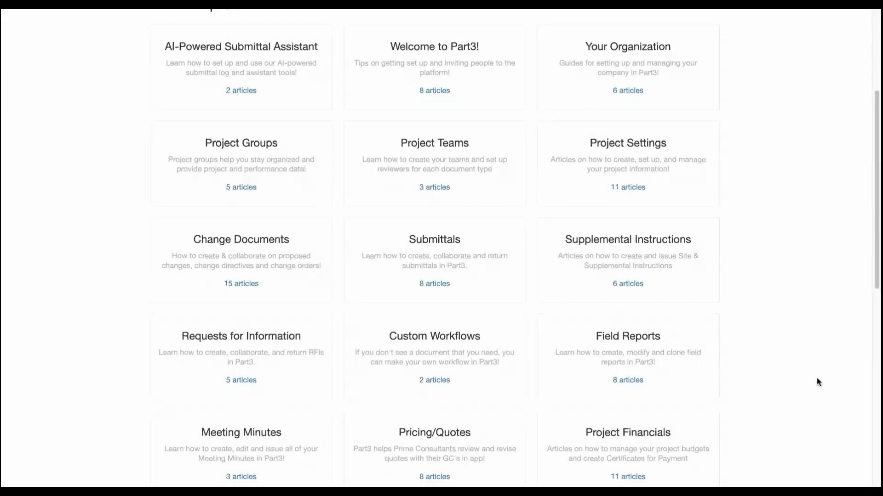
{"action": "scroll", "coordinate": [818, 382], "scroll_direction": "up", "scroll_amount": 1}
{"action": "scroll", "coordinate": [809, 374], "scroll_direction": "up", "scroll_amount": 3}
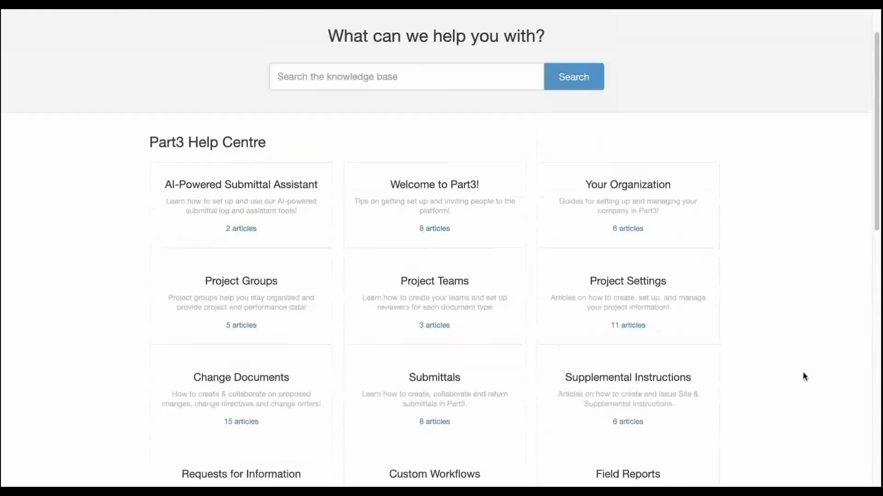
{"action": "scroll", "coordinate": [804, 377], "scroll_direction": "up", "scroll_amount": 1}
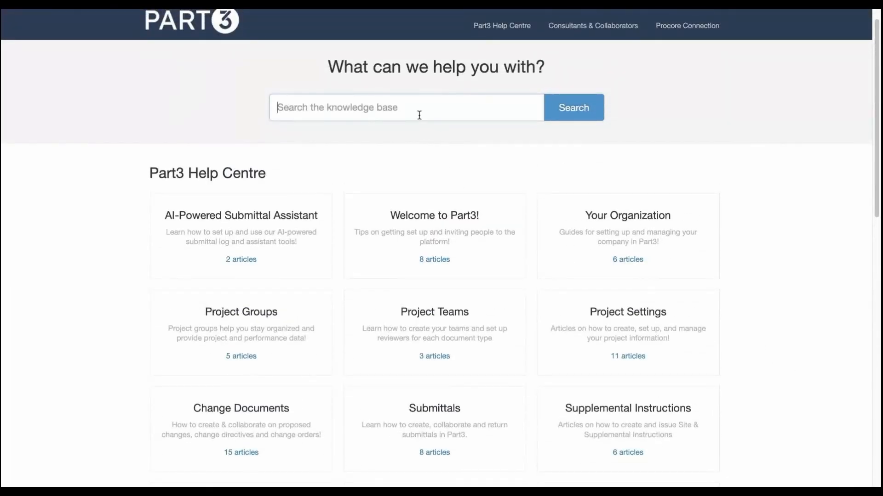
{"action": "type", "text": "submitta"}
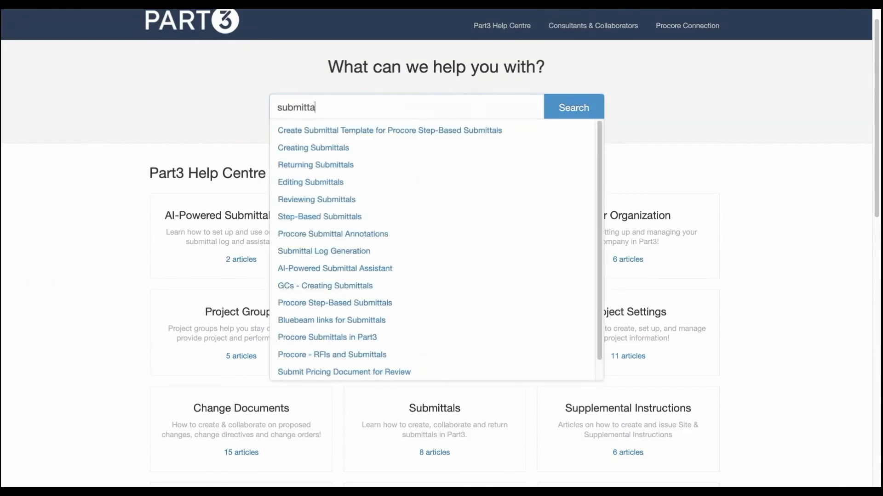
{"action": "type", "text": "l"}
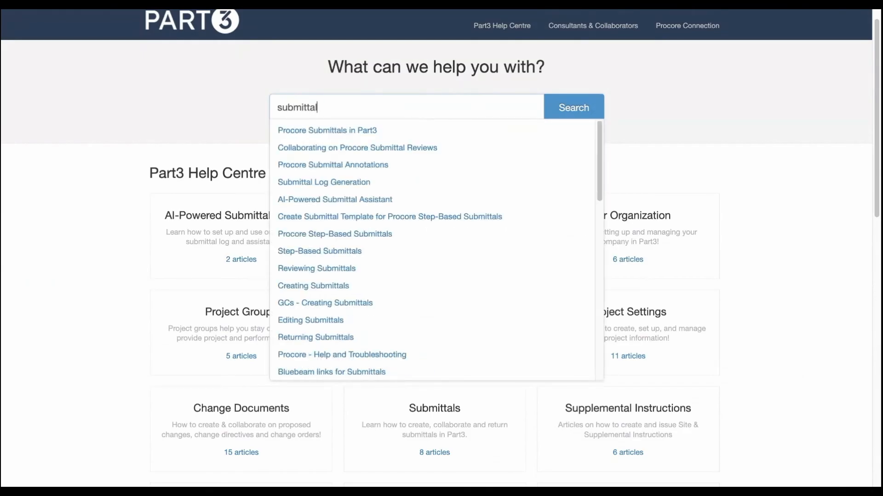
{"action": "left_click", "coordinate": [375, 166]}
{"action": "scroll", "coordinate": [597, 249], "scroll_direction": "down", "scroll_amount": 13}
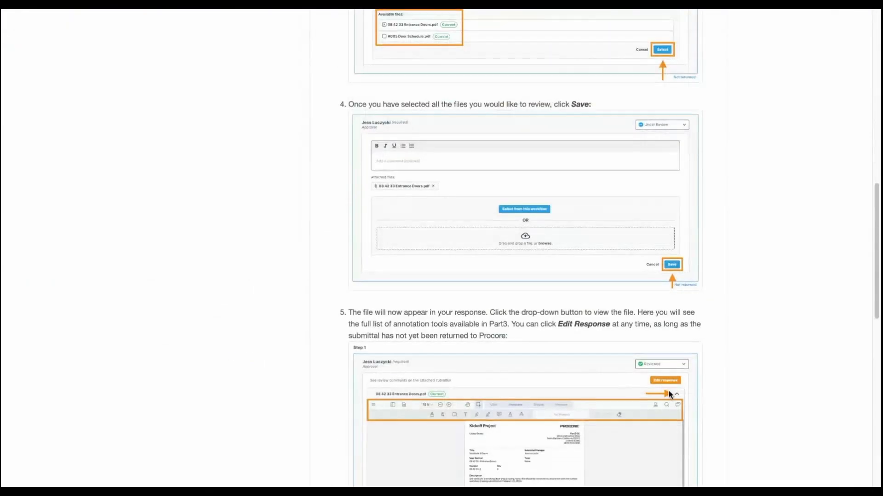
{"action": "scroll", "coordinate": [669, 390], "scroll_direction": "up", "scroll_amount": 15}
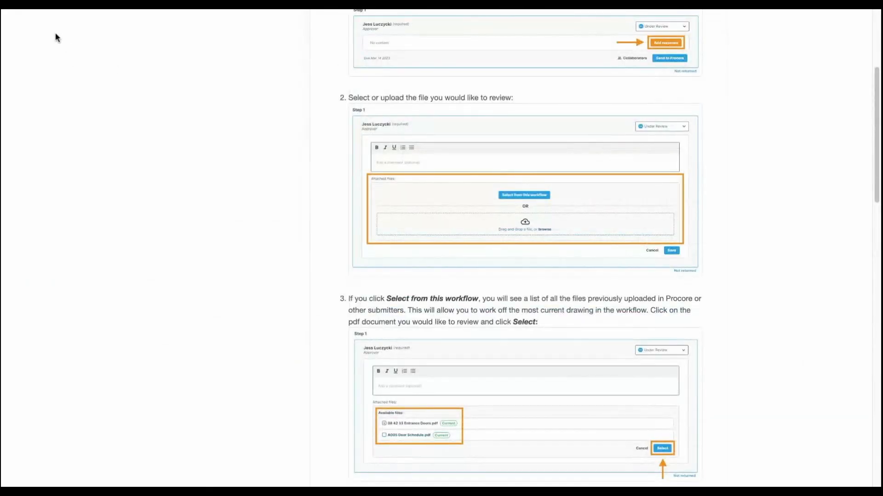
{"action": "left_click", "coordinate": [34, 8]}
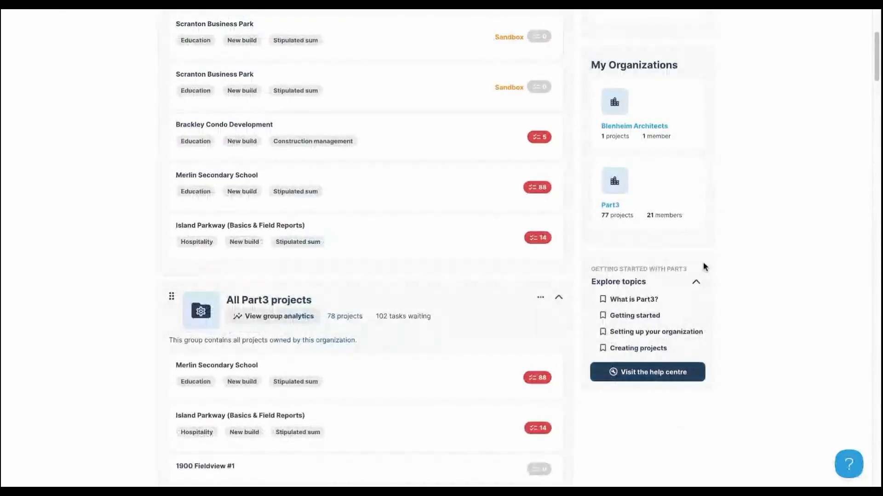
- Open the Part3 organization page from the Home dropdown's Organizations list
{"action": "scroll", "coordinate": [748, 338], "scroll_direction": "up", "scroll_amount": 1}
{"action": "scroll", "coordinate": [749, 337], "scroll_direction": "up", "scroll_amount": 3}
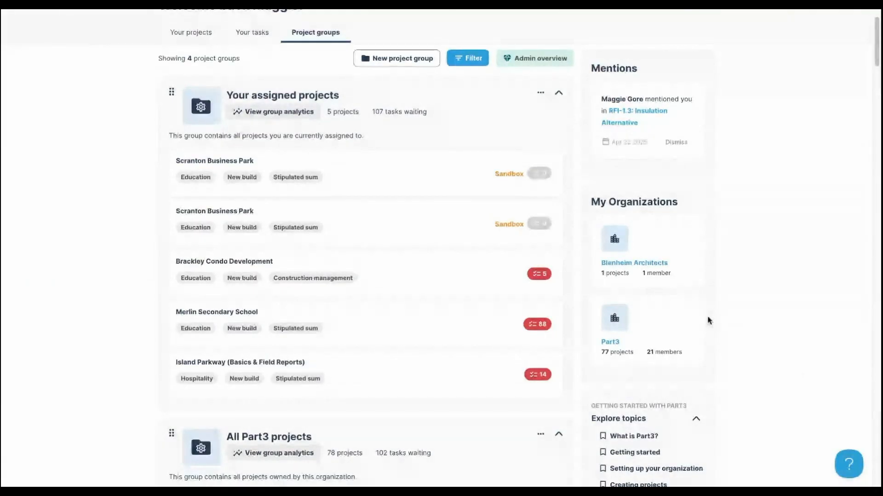
{"action": "scroll", "coordinate": [736, 318], "scroll_direction": "up", "scroll_amount": 1}
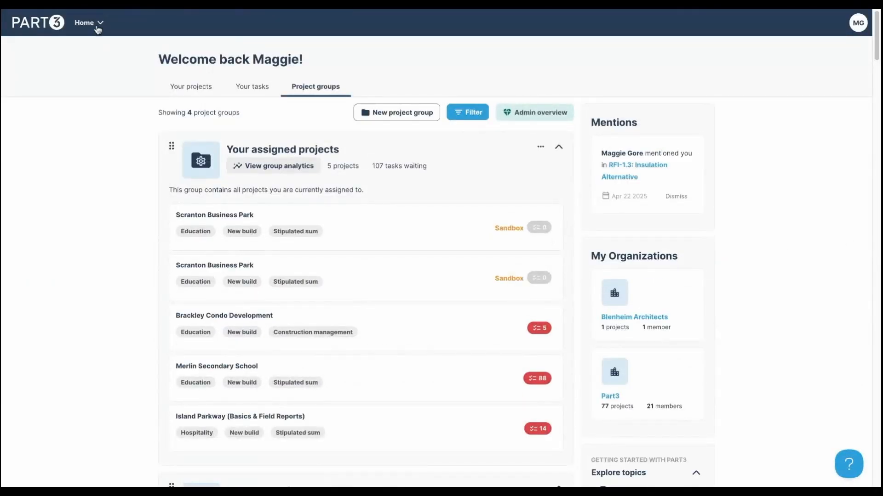
{"action": "left_click", "coordinate": [98, 27]}
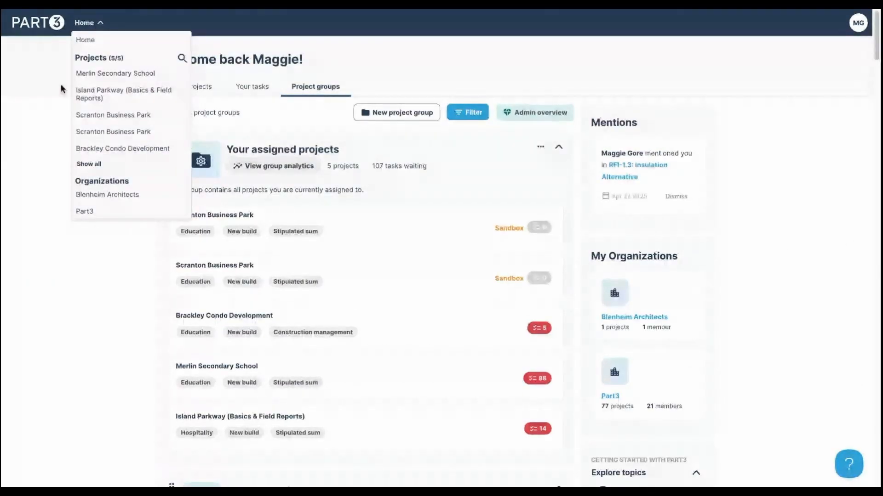
{"action": "left_click", "coordinate": [56, 92]}
{"action": "left_click", "coordinate": [91, 24]}
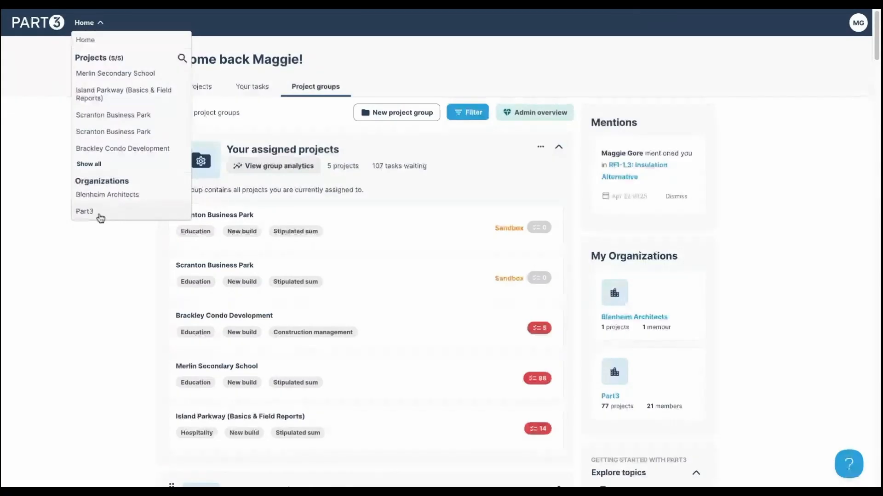
{"action": "left_click", "coordinate": [98, 217]}
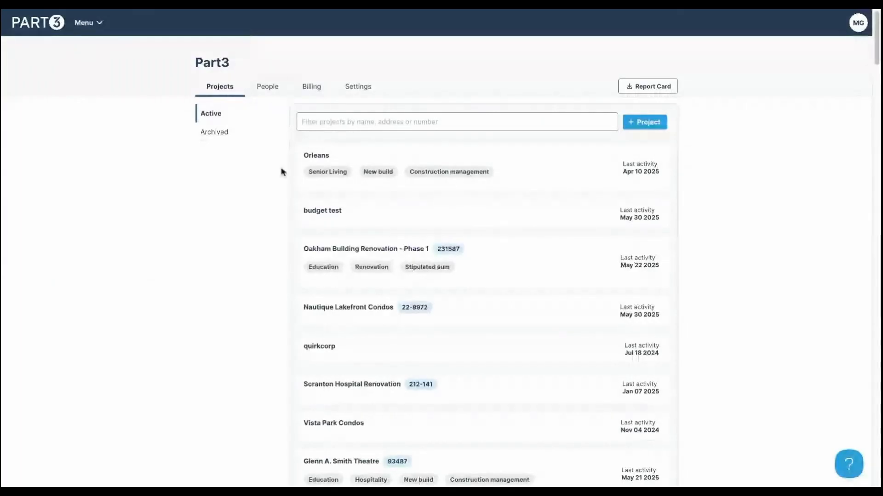
- Go to the organization's Settings and show the Disclaimers section
{"action": "left_click", "coordinate": [357, 90]}
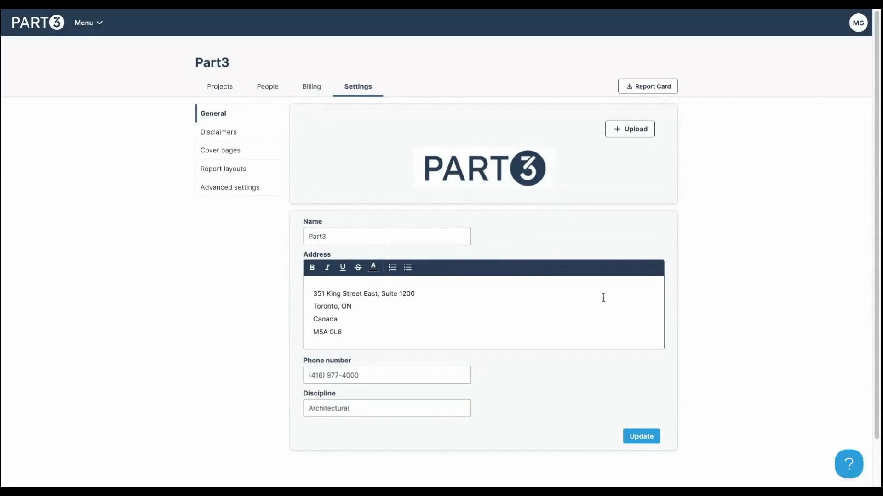
{"action": "scroll", "coordinate": [601, 298], "scroll_direction": "down", "scroll_amount": 2}
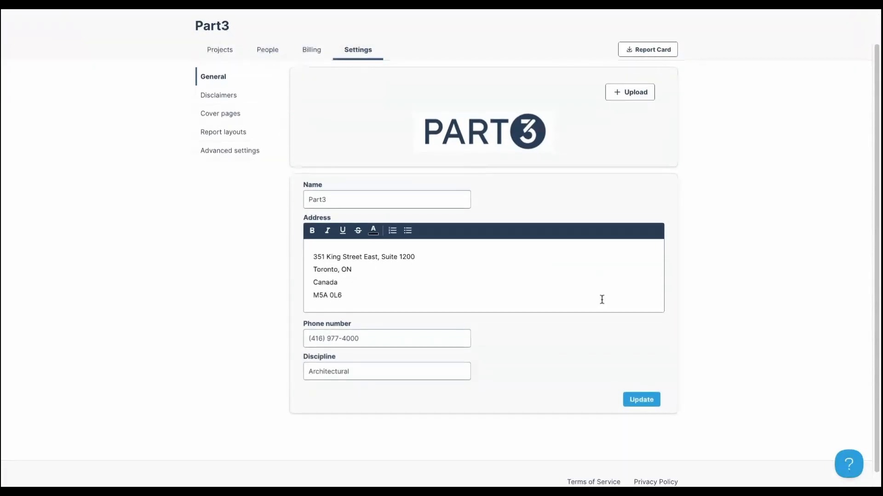
{"action": "left_click", "coordinate": [231, 98]}
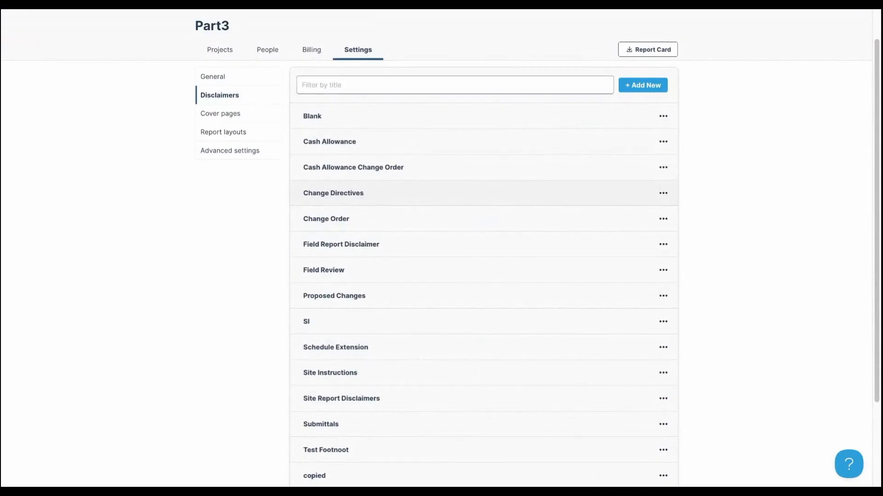
- Open the Submittals disclaimer for editing, then cancel without changes
{"action": "scroll", "coordinate": [630, 295], "scroll_direction": "down", "scroll_amount": 3}
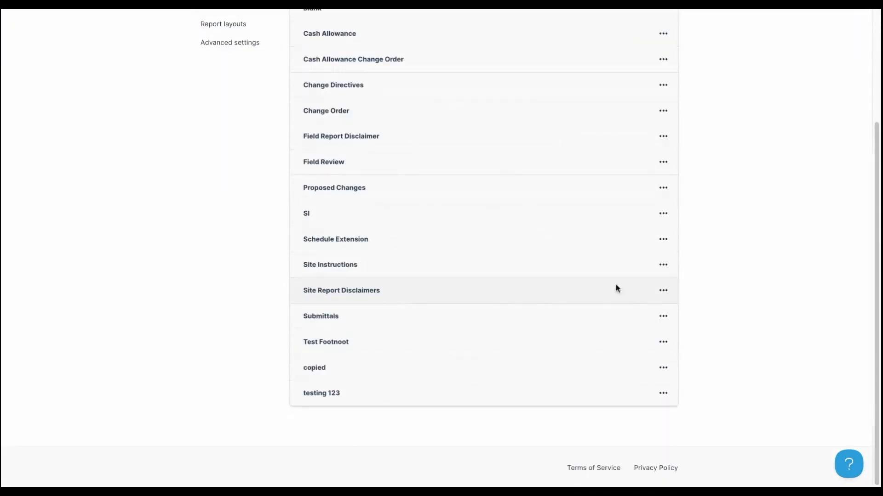
{"action": "left_click", "coordinate": [663, 318]}
{"action": "left_click", "coordinate": [653, 336]}
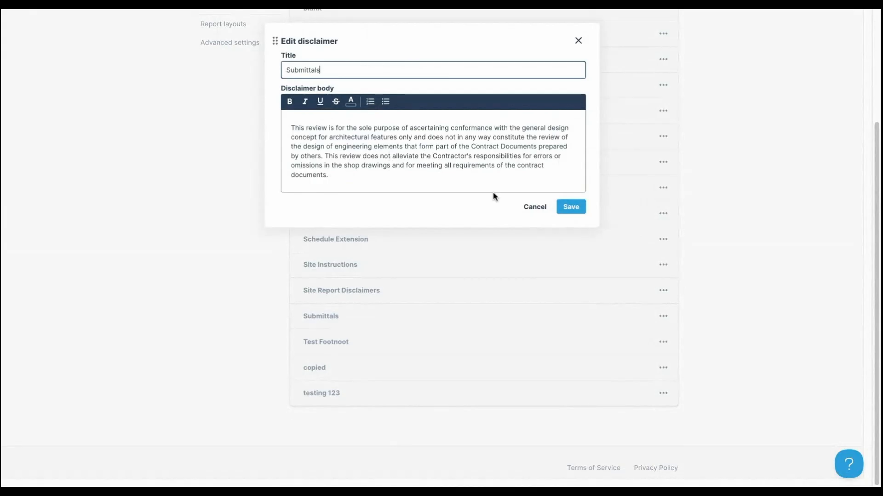
{"action": "left_click", "coordinate": [534, 207]}
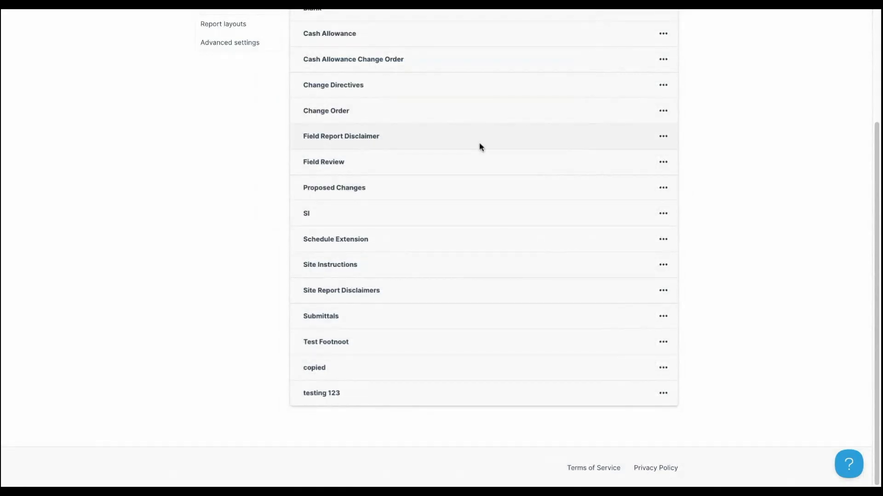
{"action": "scroll", "coordinate": [478, 146], "scroll_direction": "up", "scroll_amount": 3}
- Inspect the cover page primary colour's hex value and leave it unchanged
{"action": "left_click", "coordinate": [235, 113]}
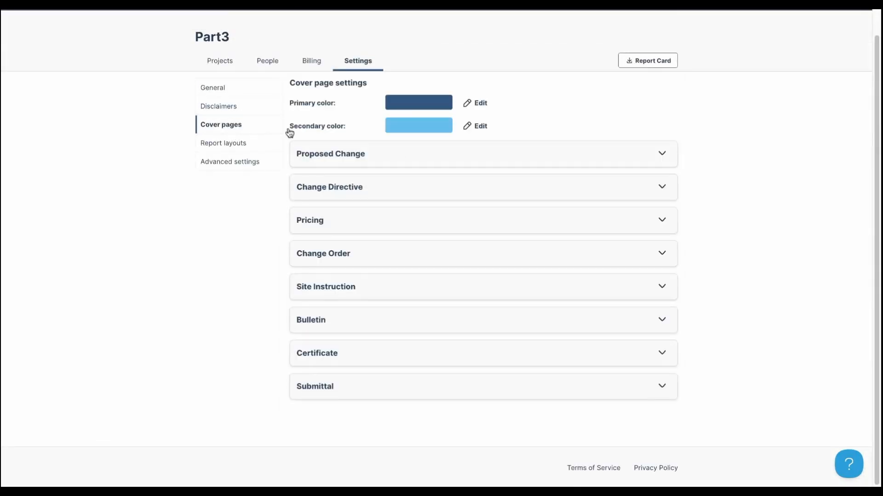
{"action": "scroll", "coordinate": [540, 135], "scroll_direction": "up", "scroll_amount": 1}
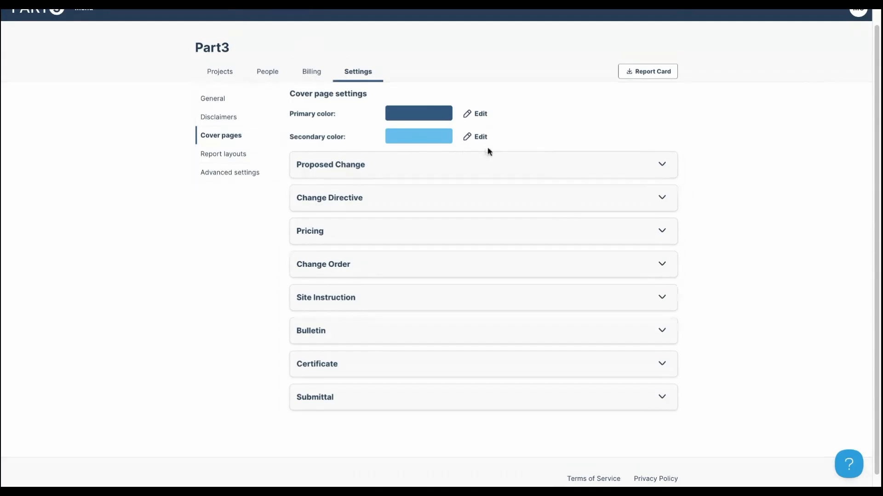
{"action": "left_click", "coordinate": [478, 116]}
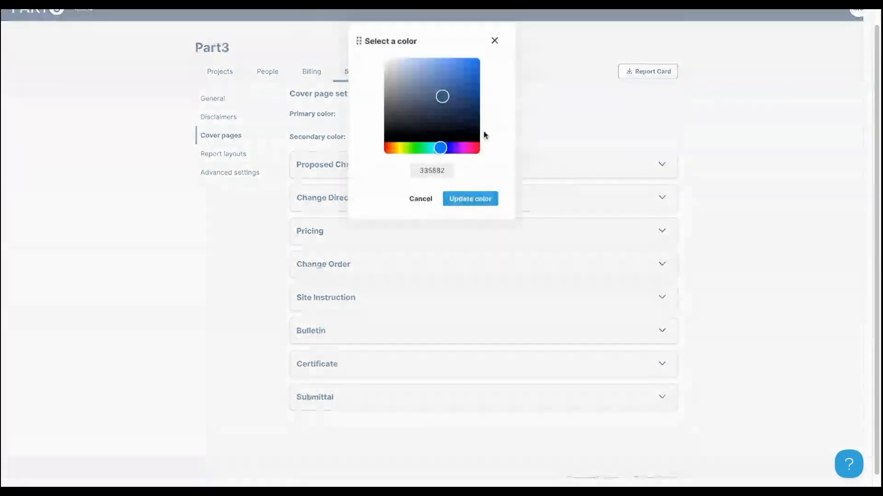
{"action": "double_click", "coordinate": [452, 180]}
{"action": "left_click", "coordinate": [431, 202]}
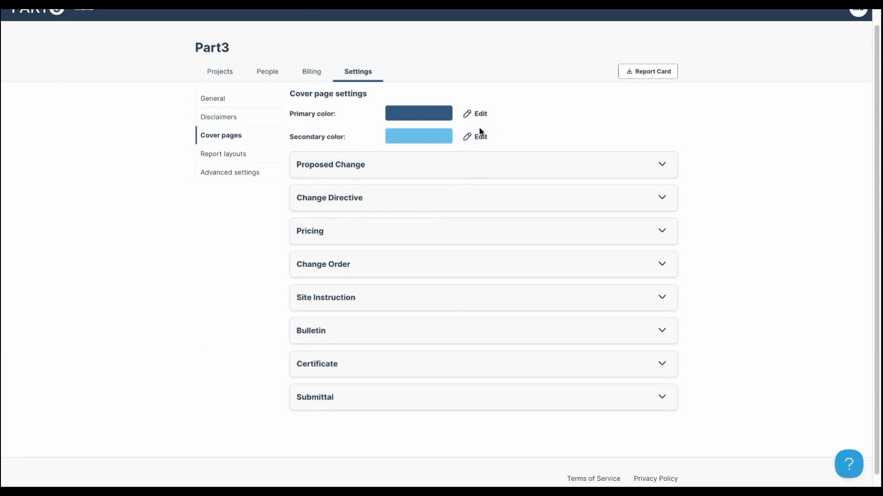
- Look over report layouts and advanced settings, then show the 22-member People list
{"action": "left_click", "coordinate": [228, 162]}
{"action": "left_click", "coordinate": [237, 175]}
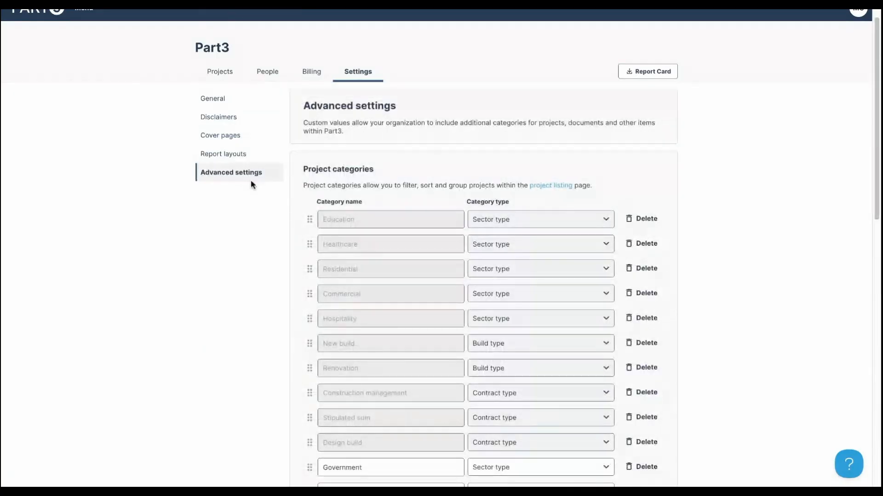
{"action": "left_click", "coordinate": [275, 80]}
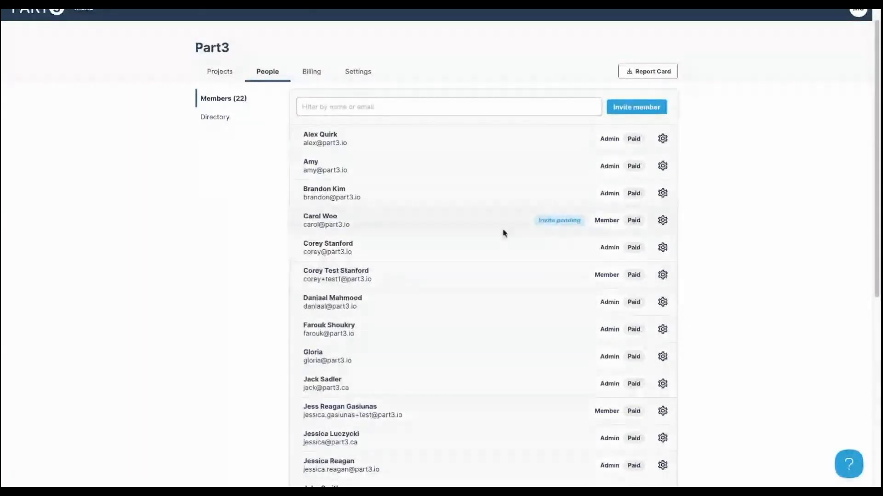
- Scroll through the members list, then start an Invite member dialog
{"action": "scroll", "coordinate": [497, 271], "scroll_direction": "down", "scroll_amount": 5}
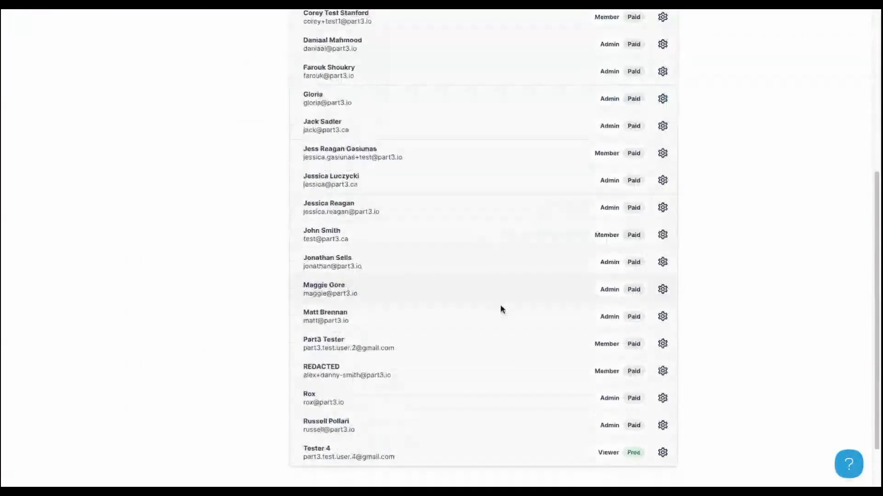
{"action": "scroll", "coordinate": [504, 311], "scroll_direction": "up", "scroll_amount": 3}
{"action": "scroll", "coordinate": [502, 309], "scroll_direction": "up", "scroll_amount": 2}
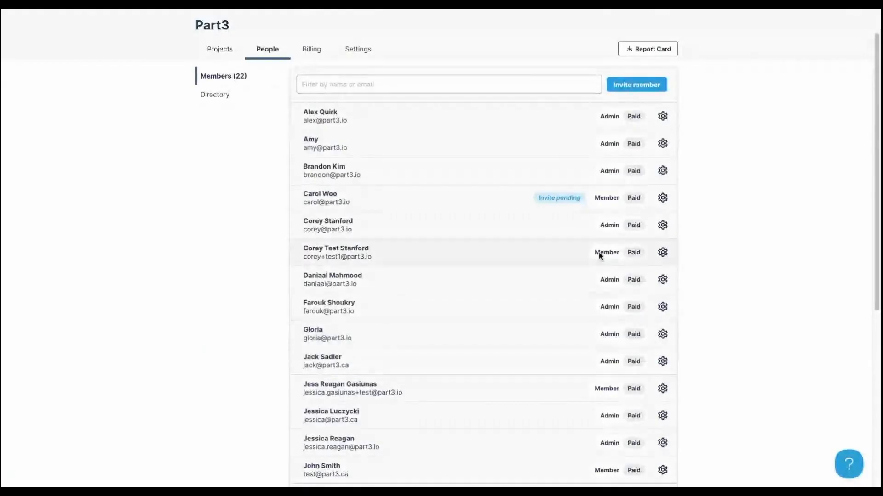
{"action": "left_click", "coordinate": [636, 91]}
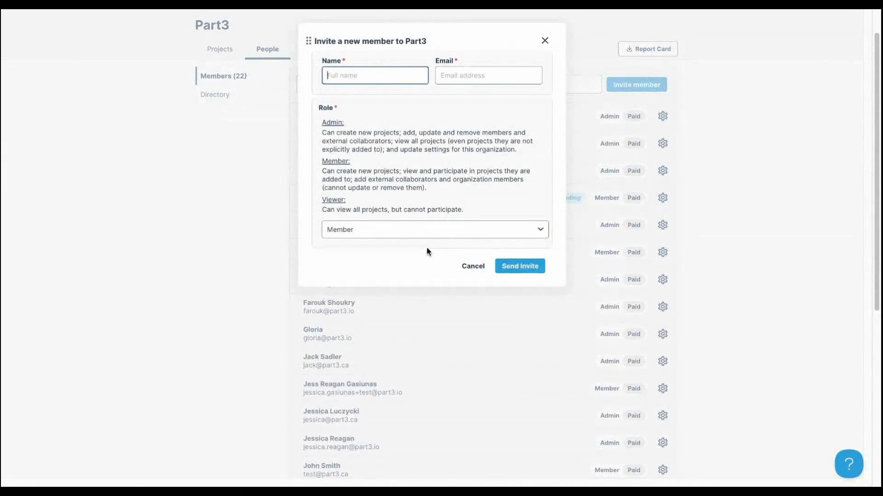
- Keep the invitee role as Member and cancel the invitation unsent
{"action": "left_click", "coordinate": [422, 232]}
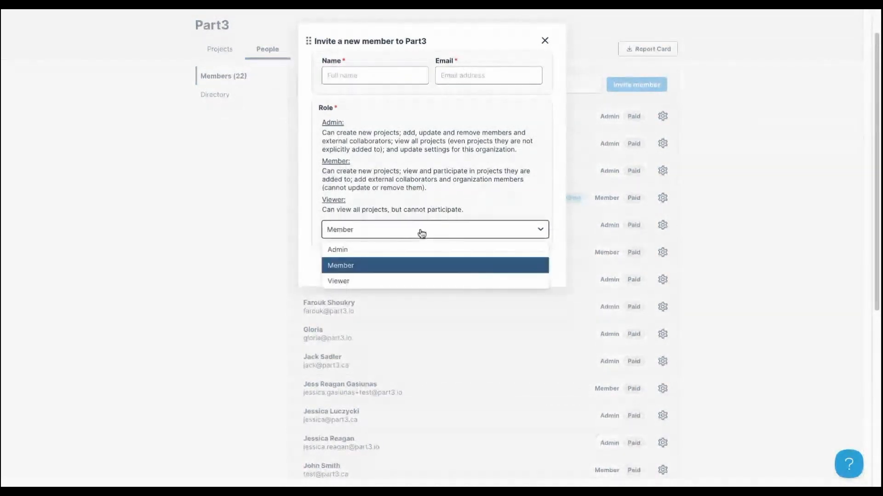
{"action": "left_click", "coordinate": [422, 232]}
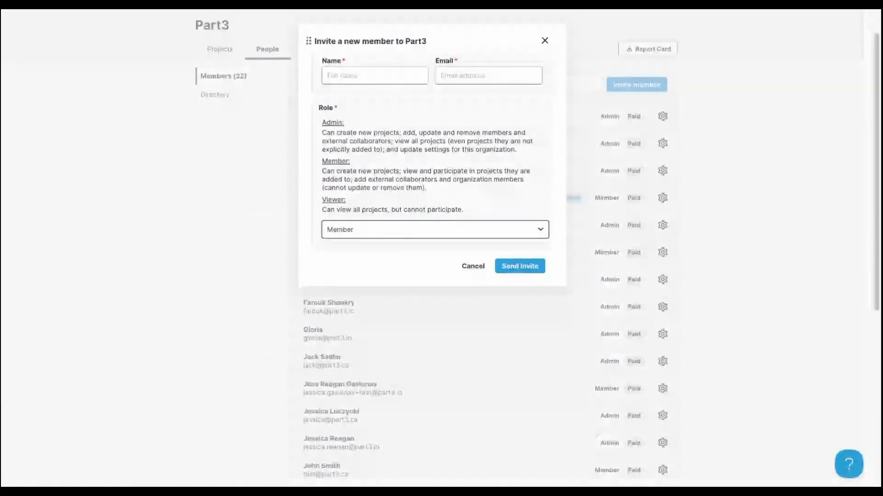
{"action": "left_click", "coordinate": [473, 266]}
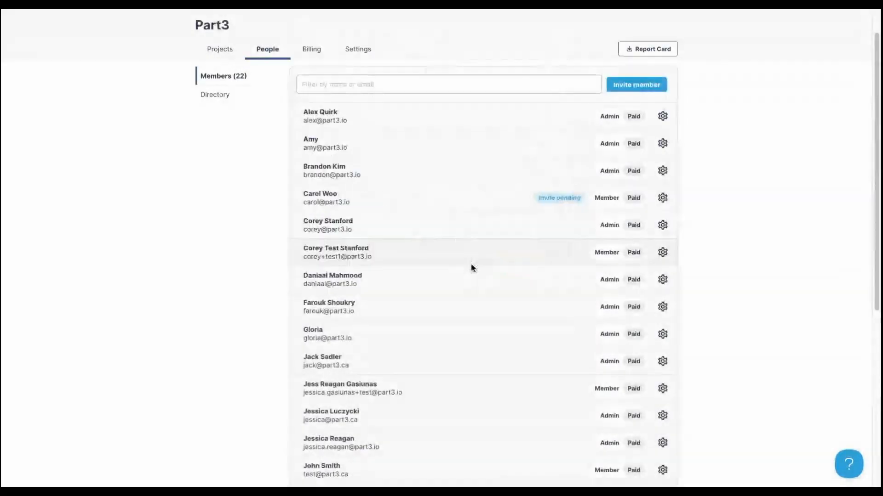
- Check billing usage for 21 members, browse the companies and contacts directory, and return to Projects
{"action": "left_click", "coordinate": [316, 54]}
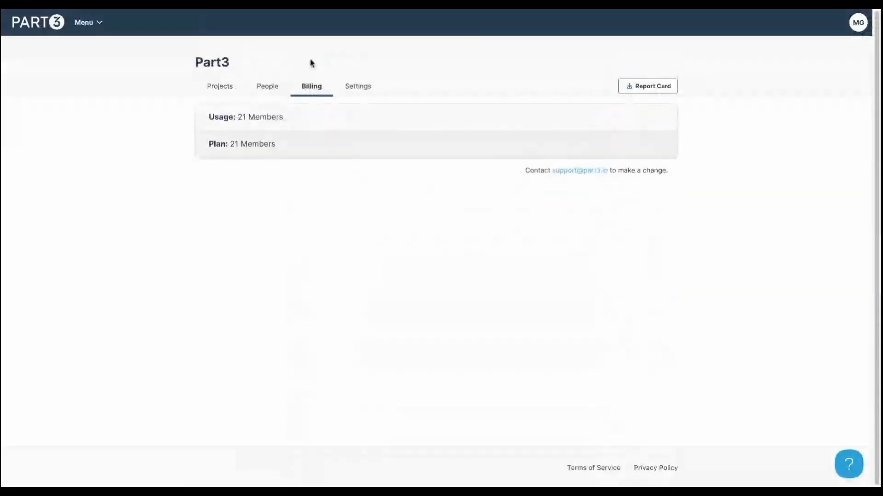
{"action": "left_click", "coordinate": [273, 88]}
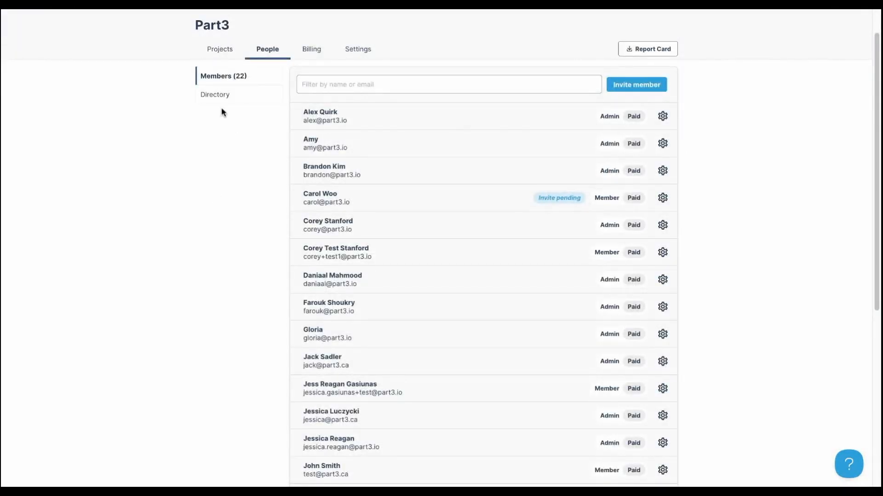
{"action": "left_click", "coordinate": [216, 96]}
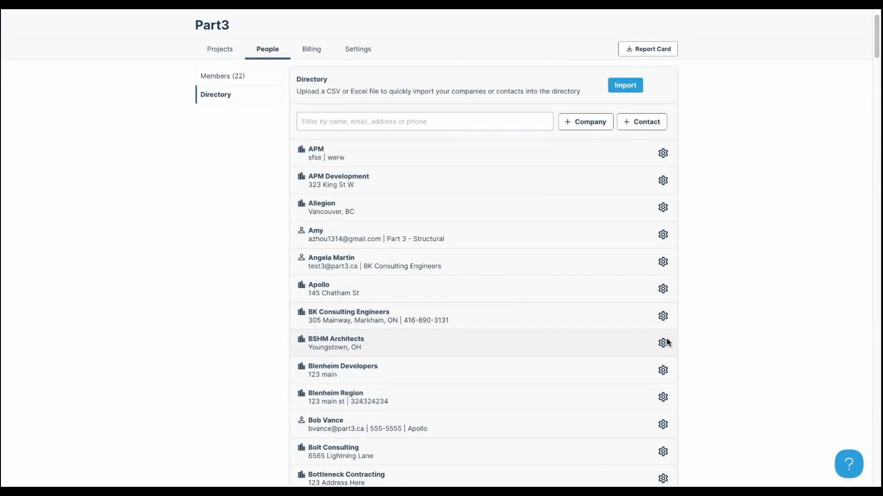
{"action": "scroll", "coordinate": [622, 361], "scroll_direction": "down", "scroll_amount": 7}
{"action": "scroll", "coordinate": [621, 363], "scroll_direction": "down", "scroll_amount": 20}
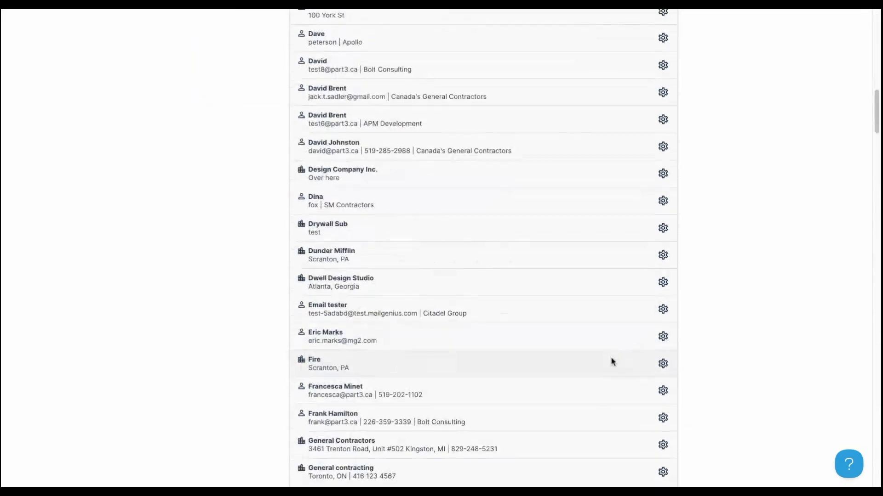
{"action": "scroll", "coordinate": [620, 357], "scroll_direction": "up", "scroll_amount": 12}
{"action": "scroll", "coordinate": [616, 361], "scroll_direction": "up", "scroll_amount": 15}
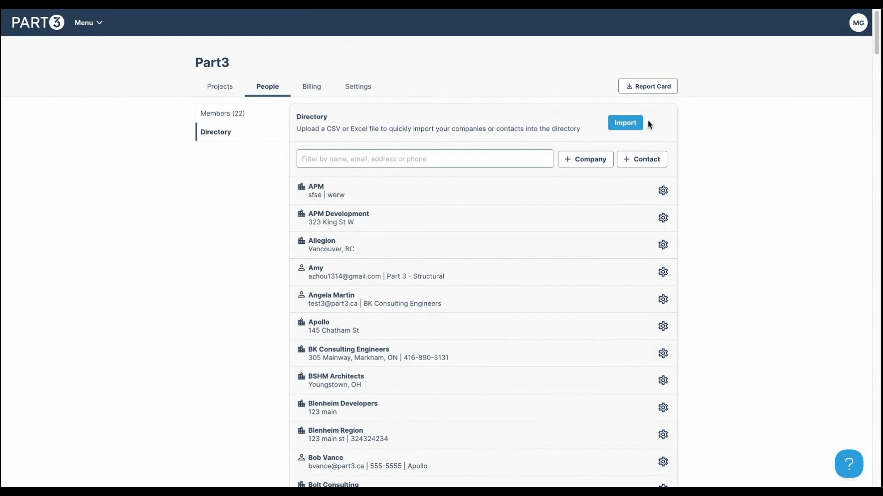
{"action": "left_click", "coordinate": [224, 94]}
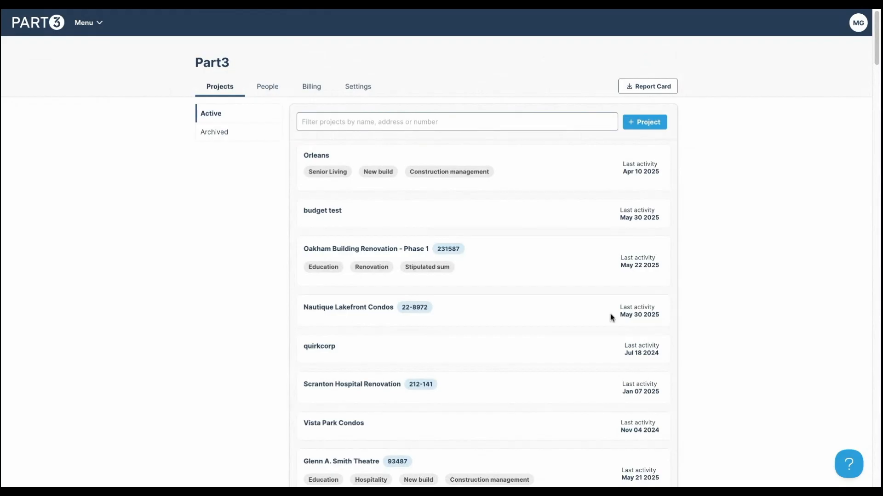
- View Archived then Active projects, and start a new Part3 project via + Project
{"action": "scroll", "coordinate": [474, 299], "scroll_direction": "down", "scroll_amount": 20}
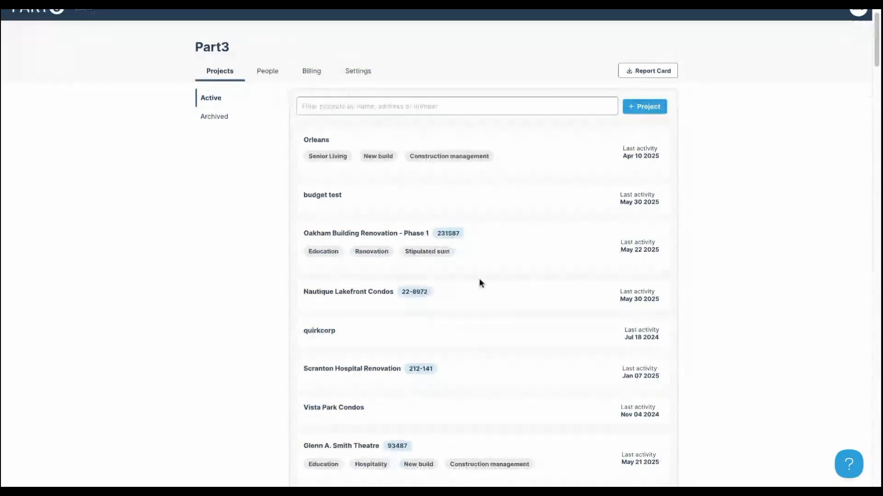
{"action": "scroll", "coordinate": [498, 311], "scroll_direction": "up", "scroll_amount": 20}
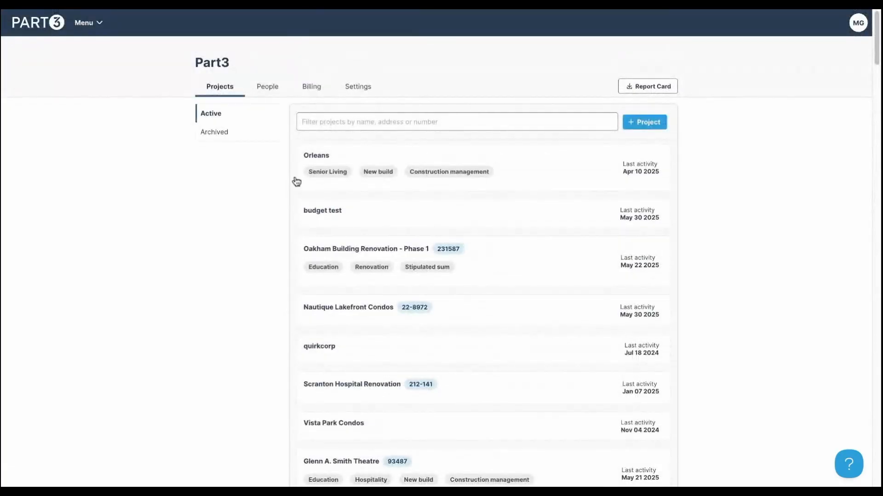
{"action": "left_click", "coordinate": [225, 134]}
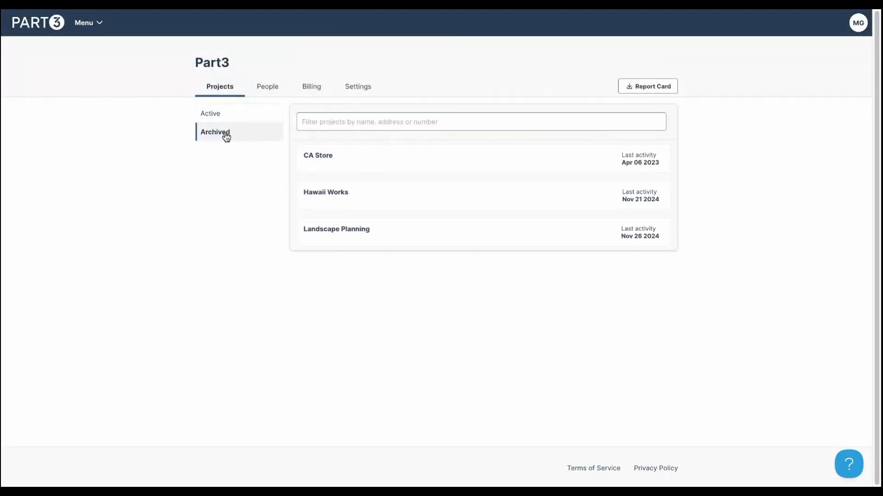
{"action": "left_click", "coordinate": [215, 115]}
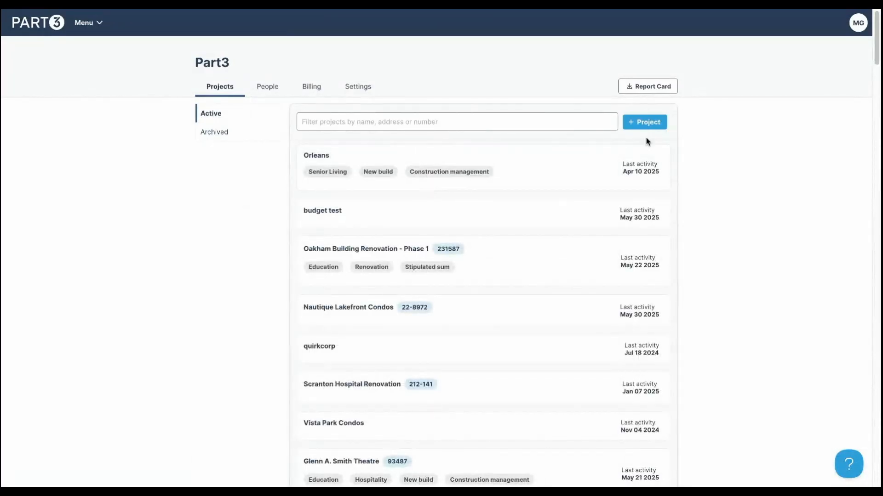
{"action": "left_click", "coordinate": [645, 123]}
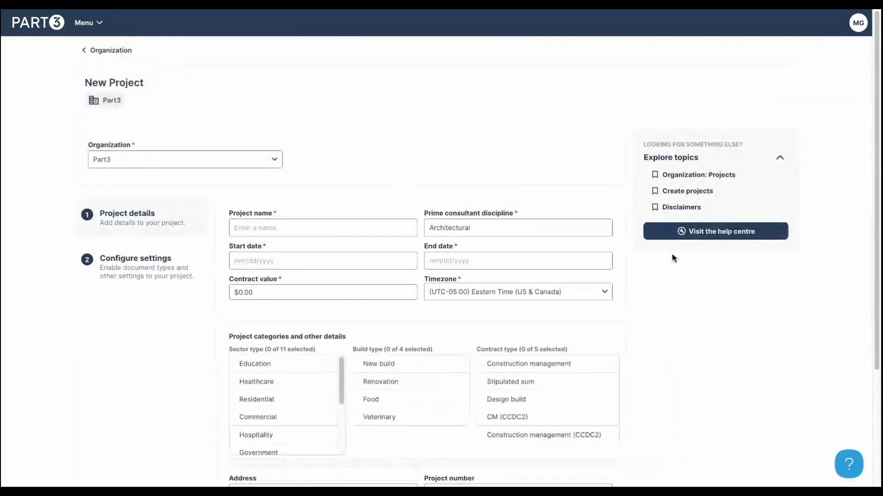
- Name the new project 'the basics'
{"action": "left_click", "coordinate": [292, 225]}
{"action": "scroll", "coordinate": [360, 174], "scroll_direction": "down", "scroll_amount": 2}
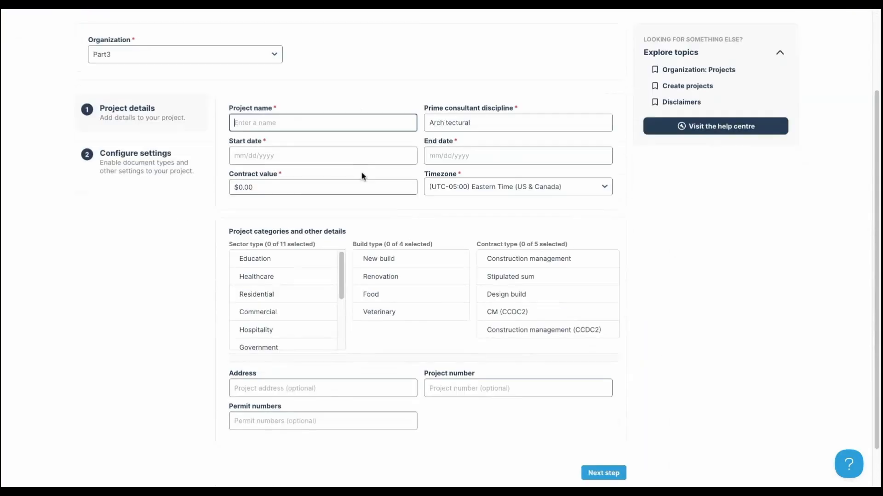
{"action": "type", "text": "the basics"}
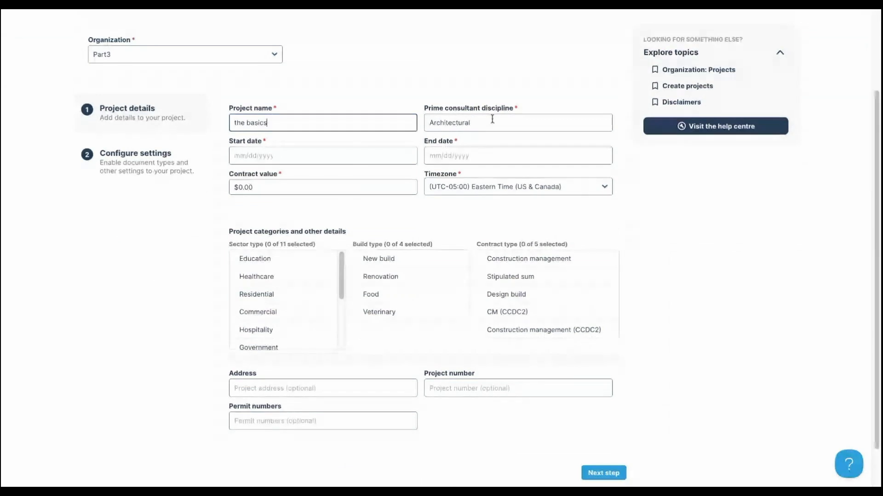
- Set the project to run from 06/06/2025 to 11/28/2025
{"action": "left_click", "coordinate": [289, 156]}
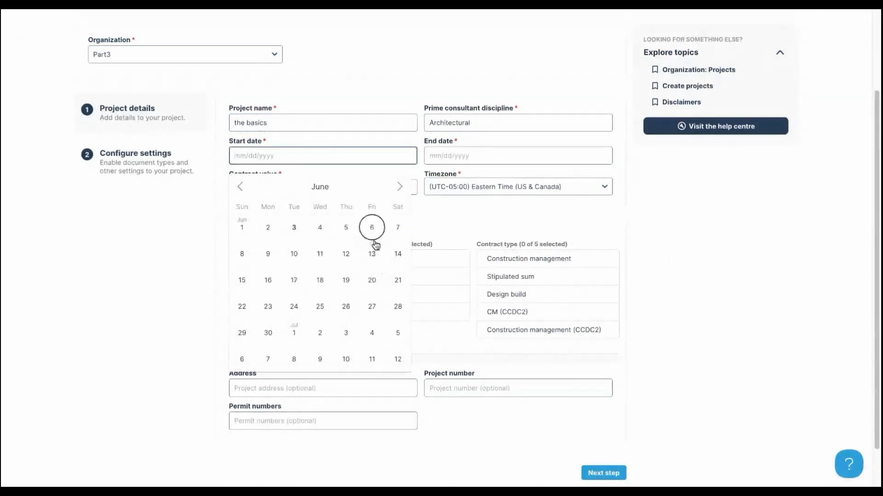
{"action": "left_click", "coordinate": [372, 227]}
{"action": "left_click", "coordinate": [444, 161]}
{"action": "left_click", "coordinate": [599, 186]}
{"action": "left_click", "coordinate": [599, 186]}
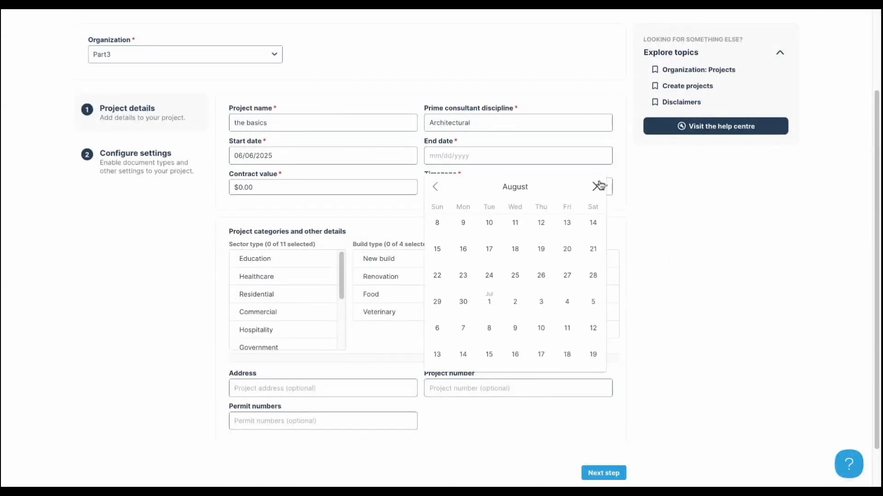
{"action": "left_click", "coordinate": [598, 186]}
{"action": "left_click", "coordinate": [599, 186]}
{"action": "left_click", "coordinate": [599, 186]}
{"action": "left_click", "coordinate": [564, 335]}
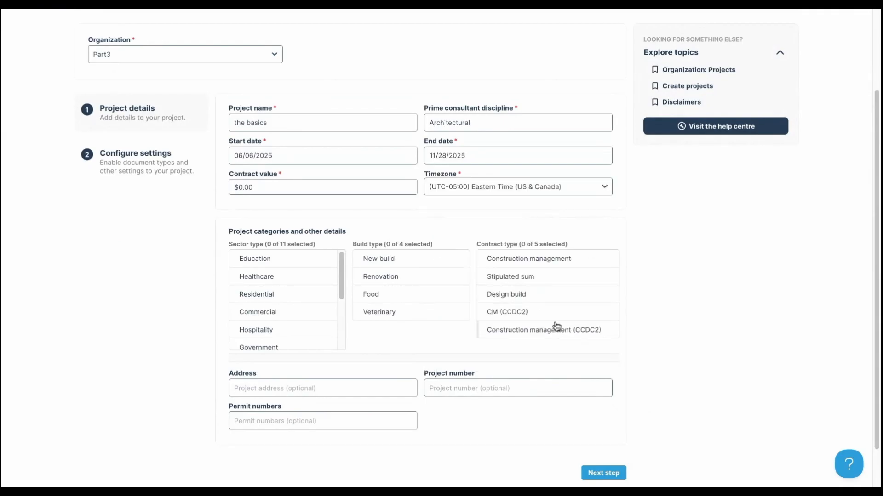
- Enter a contract value of $1,111,111.00
{"action": "left_click", "coordinate": [290, 186]}
{"action": "type", "text": "1,111,111"}
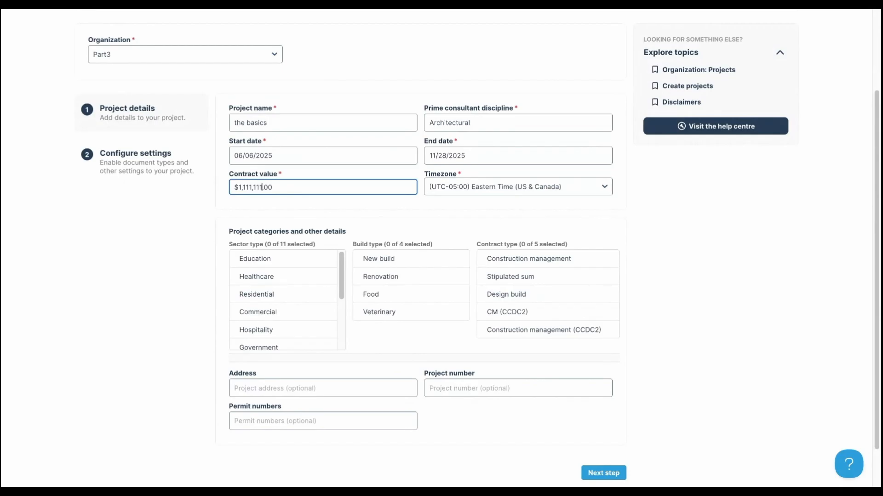
{"action": "left_click", "coordinate": [663, 197]}
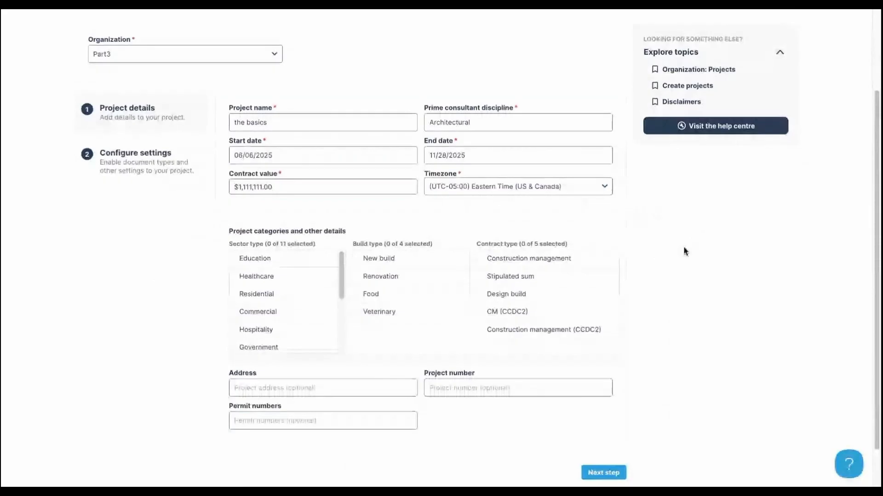
{"action": "scroll", "coordinate": [420, 224], "scroll_direction": "down", "scroll_amount": 1}
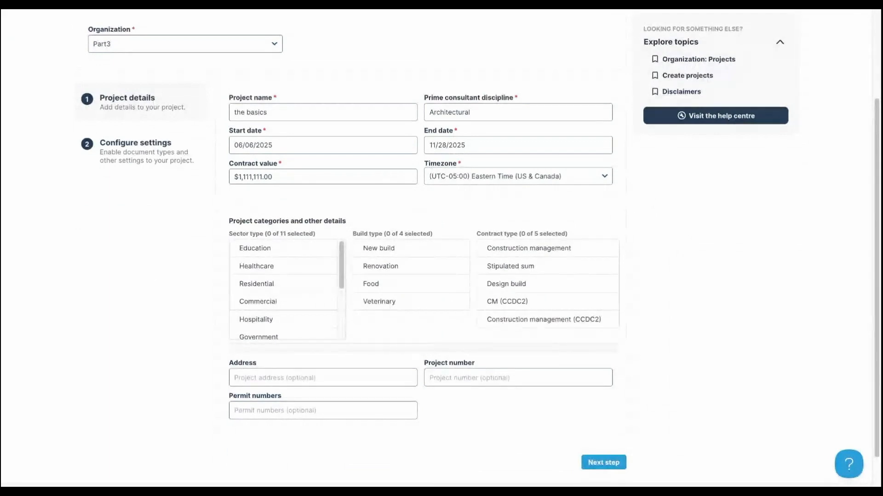
- Tag the project as Education, New build and Construction management
{"action": "scroll", "coordinate": [618, 339], "scroll_direction": "down", "scroll_amount": 1}
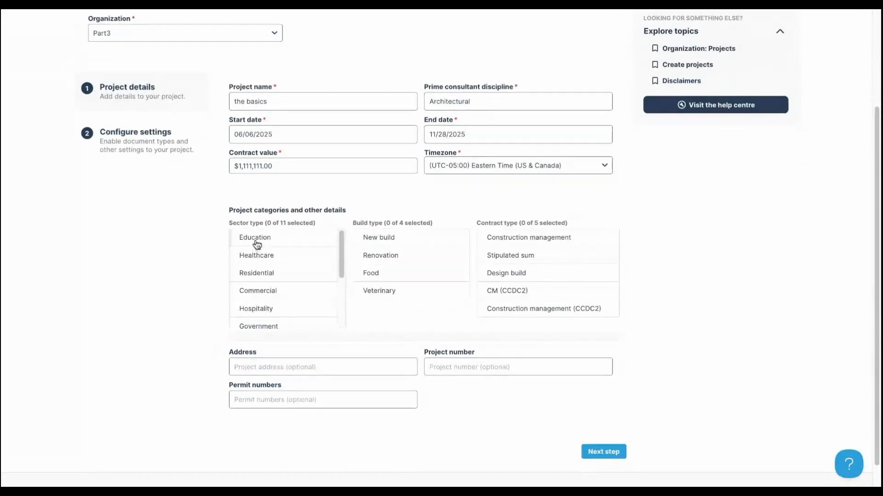
{"action": "left_click", "coordinate": [257, 243]}
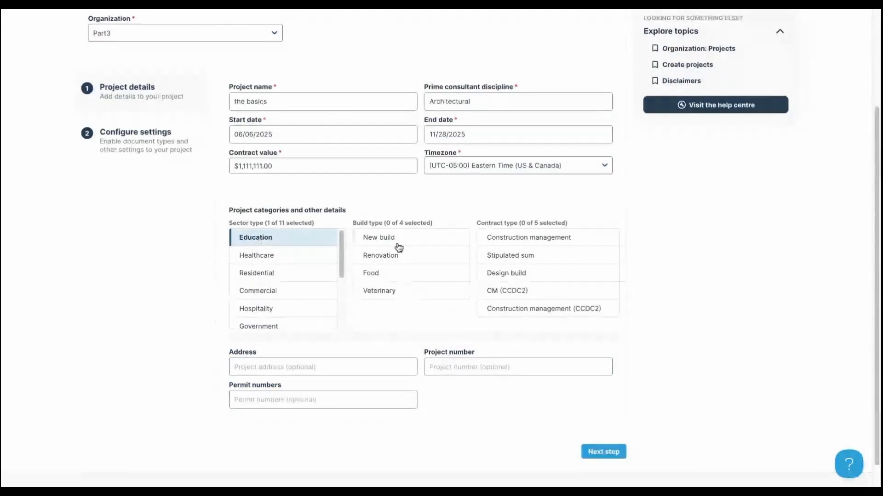
{"action": "left_click", "coordinate": [397, 243]}
{"action": "left_click", "coordinate": [559, 243]}
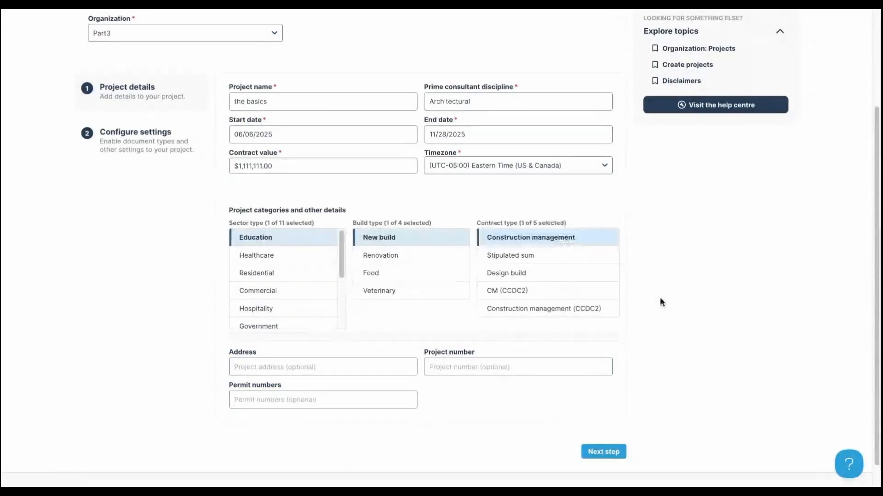
- Enter address 123 main st, project number 4233 and permit number 23233, then continue
{"action": "scroll", "coordinate": [440, 249], "scroll_direction": "down", "scroll_amount": 1}
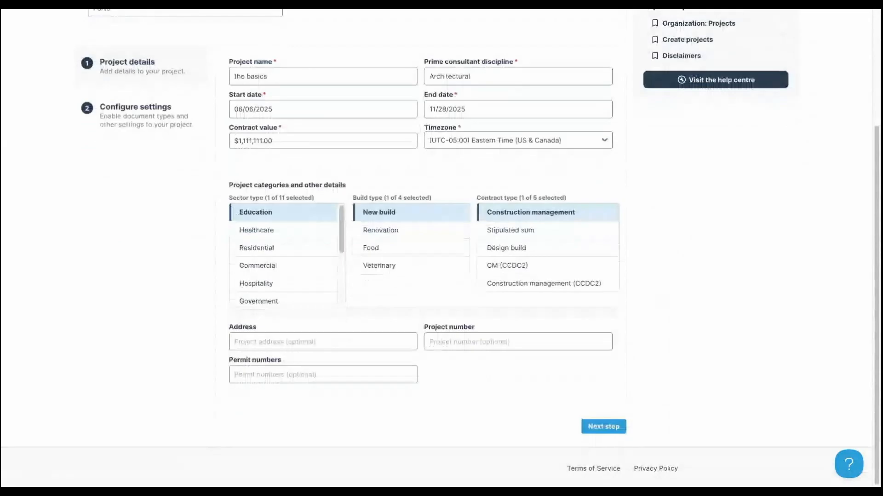
{"action": "left_click", "coordinate": [342, 341]}
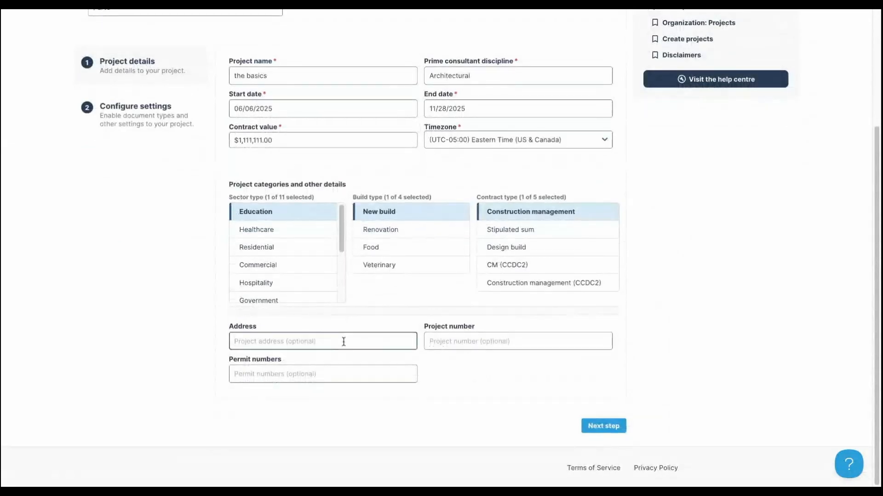
{"action": "type", "text": "123 main st"}
{"action": "left_click", "coordinate": [481, 337]}
{"action": "type", "text": "42332"}
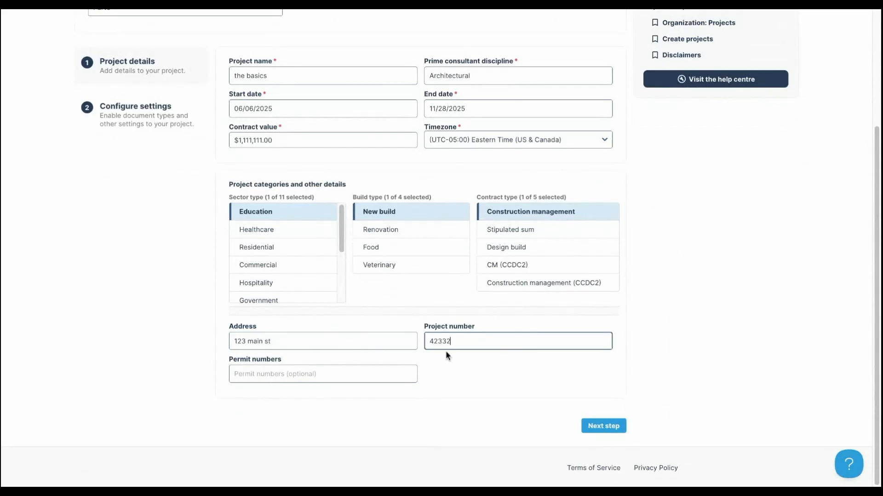
{"action": "left_click", "coordinate": [339, 373]}
{"action": "type", "text": "2323"}
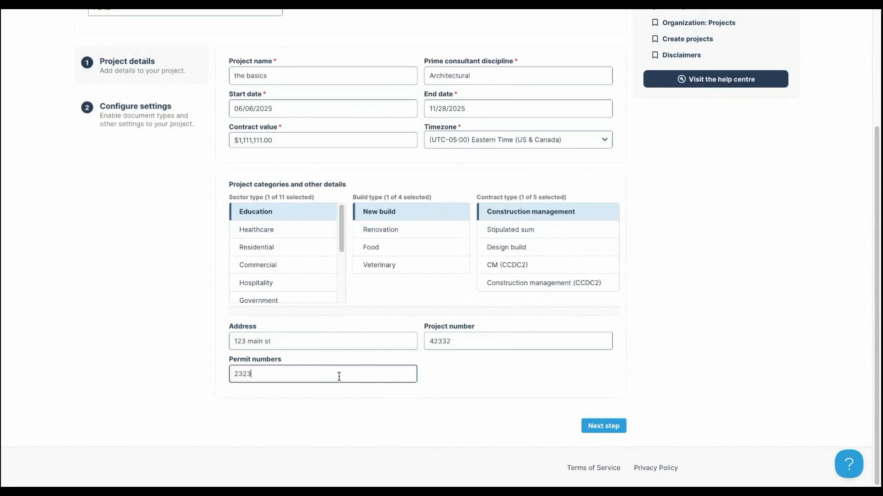
{"action": "type", "text": "3"}
{"action": "left_click", "coordinate": [604, 426]}
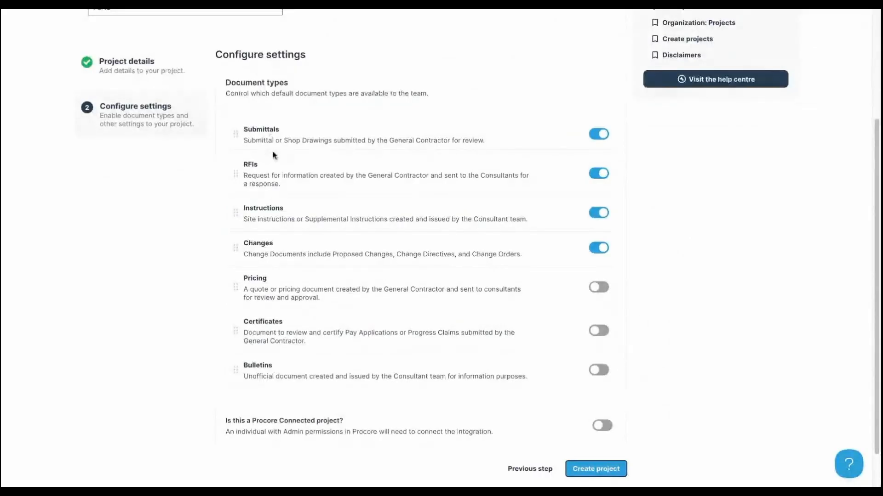
- Switch off the Instructions and Changes document types and create 'the basics' project
{"action": "left_click", "coordinate": [599, 213]}
{"action": "left_click", "coordinate": [600, 254]}
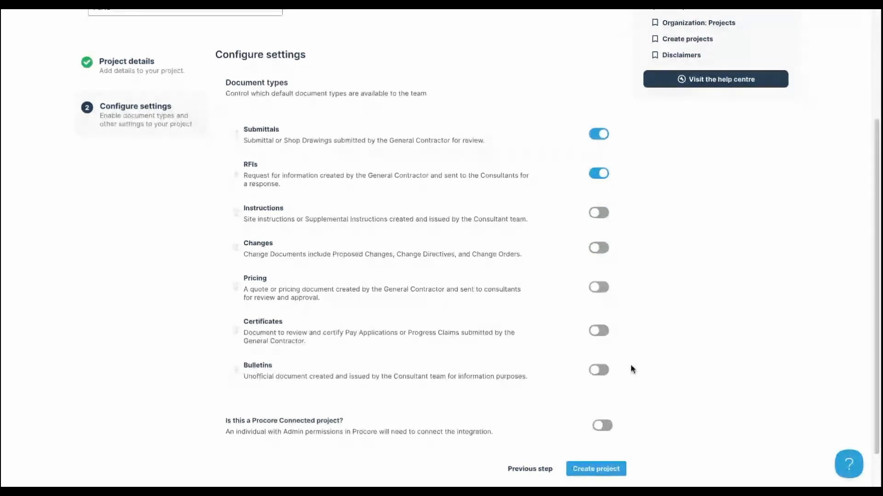
{"action": "scroll", "coordinate": [634, 363], "scroll_direction": "down", "scroll_amount": 2}
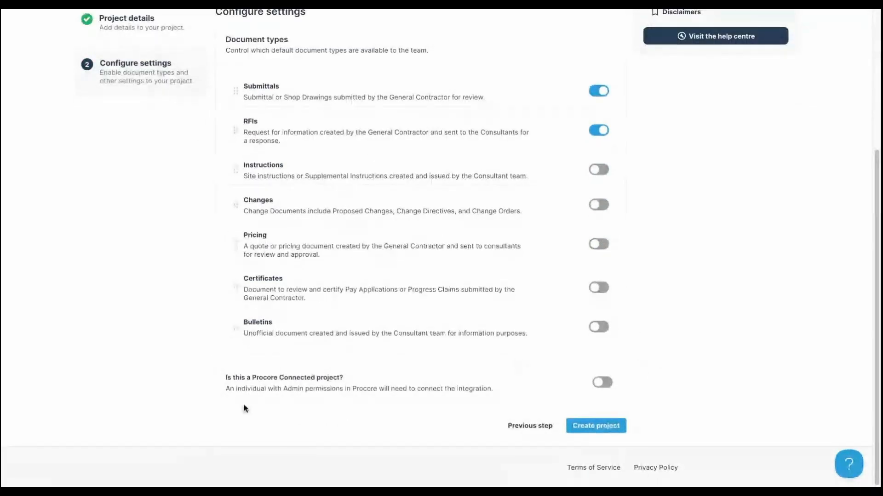
{"action": "left_click", "coordinate": [605, 385]}
{"action": "left_click", "coordinate": [605, 386]}
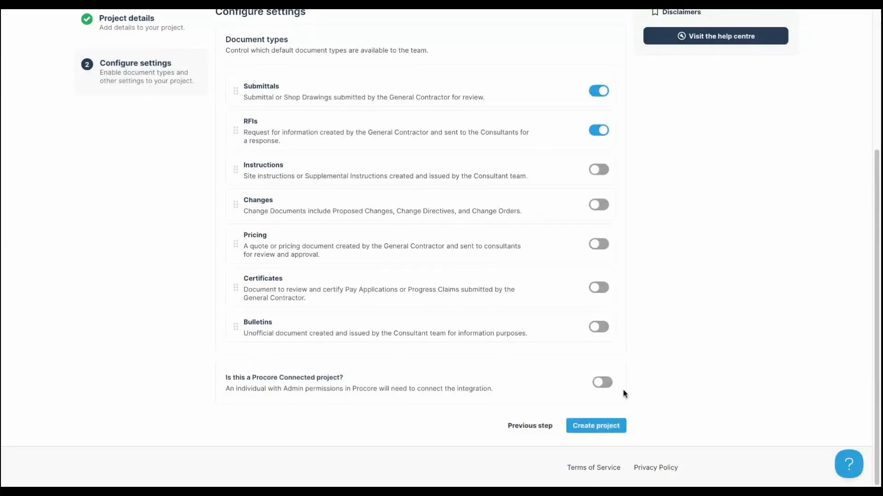
{"action": "left_click", "coordinate": [611, 427]}
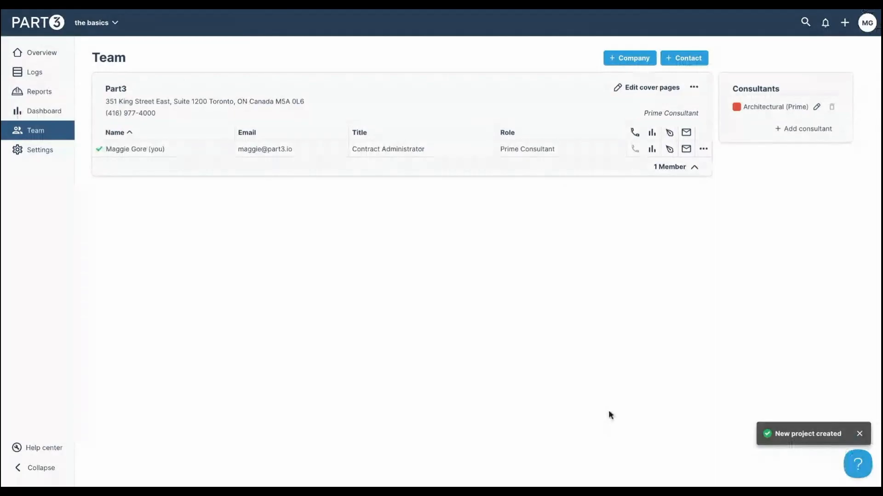
- Open the Add a new company dialog from the basics Team page
{"action": "left_click", "coordinate": [103, 24]}
{"action": "left_click", "coordinate": [200, 328]}
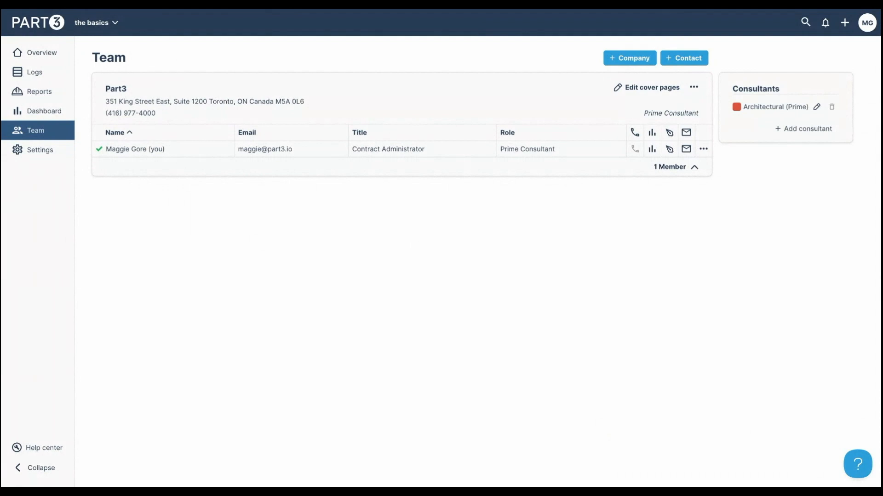
{"action": "left_click", "coordinate": [613, 67]}
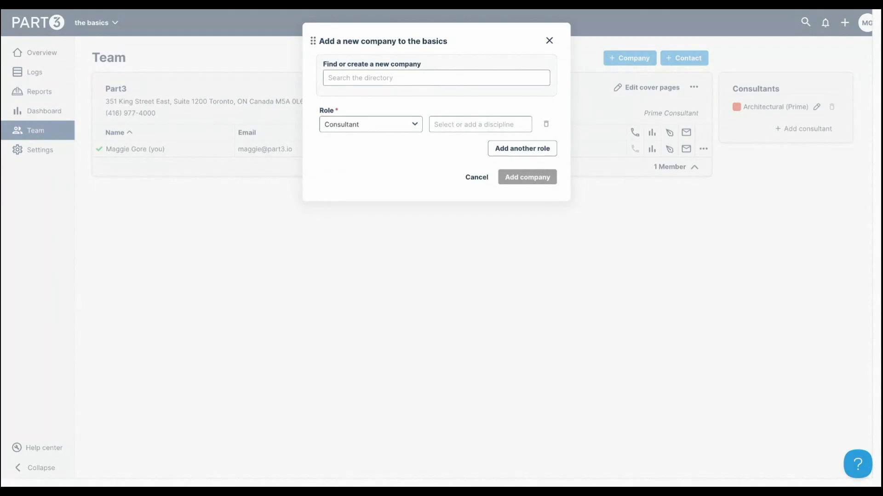
- Add Penn-co from the directory to the team as a Civil consultant
{"action": "left_click", "coordinate": [432, 78]}
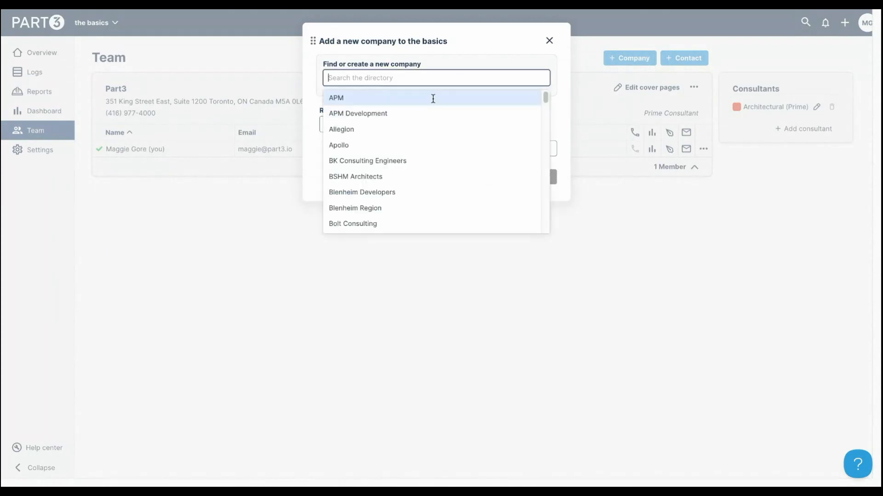
{"action": "scroll", "coordinate": [449, 202], "scroll_direction": "down", "scroll_amount": 20}
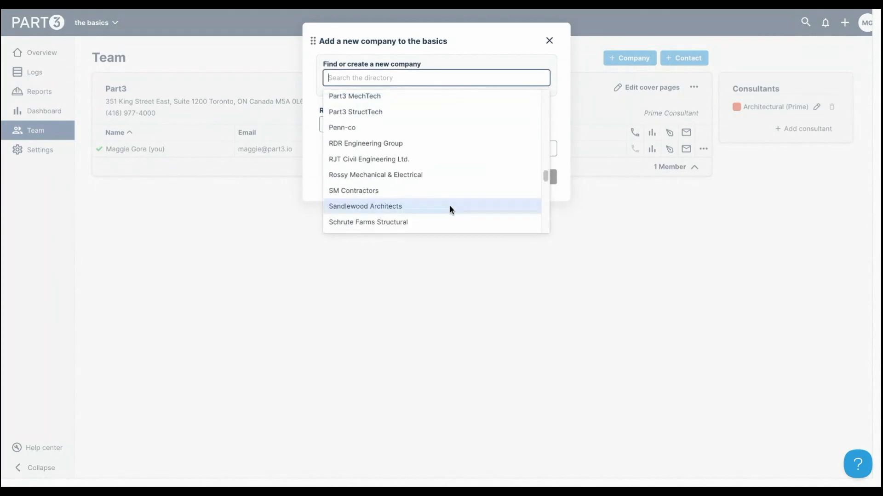
{"action": "left_click", "coordinate": [432, 128]}
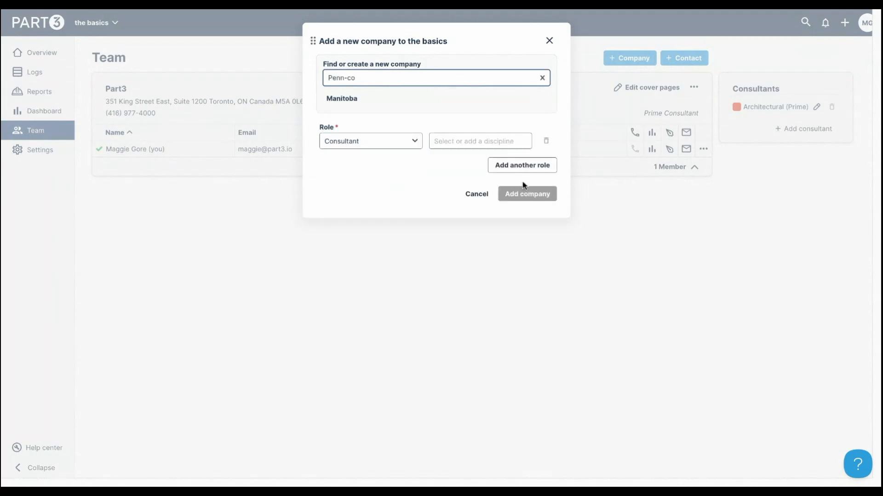
{"action": "left_click", "coordinate": [441, 142]}
{"action": "left_click", "coordinate": [483, 160]}
{"action": "left_click", "coordinate": [531, 197]}
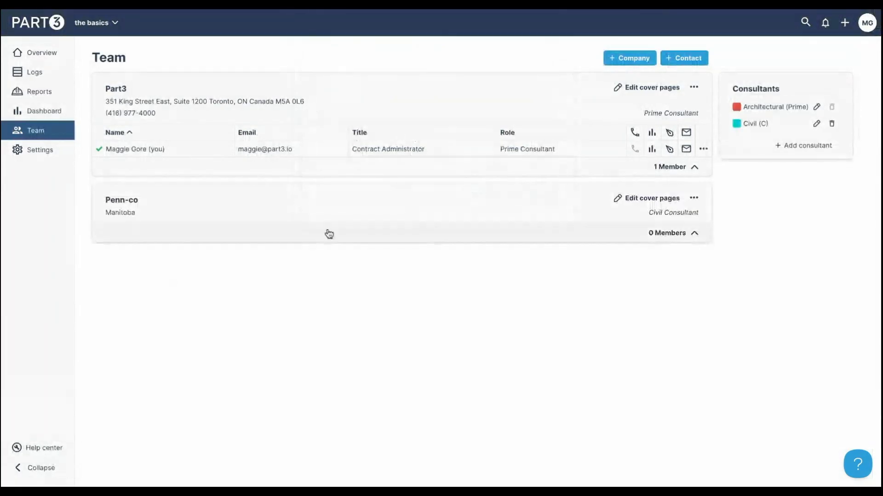
- Create a new company named RLW development with a placeholder address
{"action": "left_click", "coordinate": [631, 59]}
{"action": "left_click", "coordinate": [362, 82]}
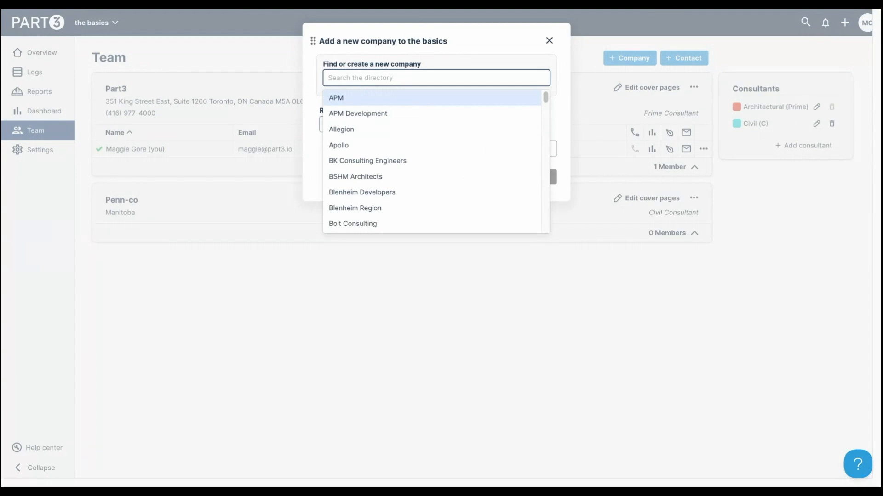
{"action": "type", "text": "RLW "}
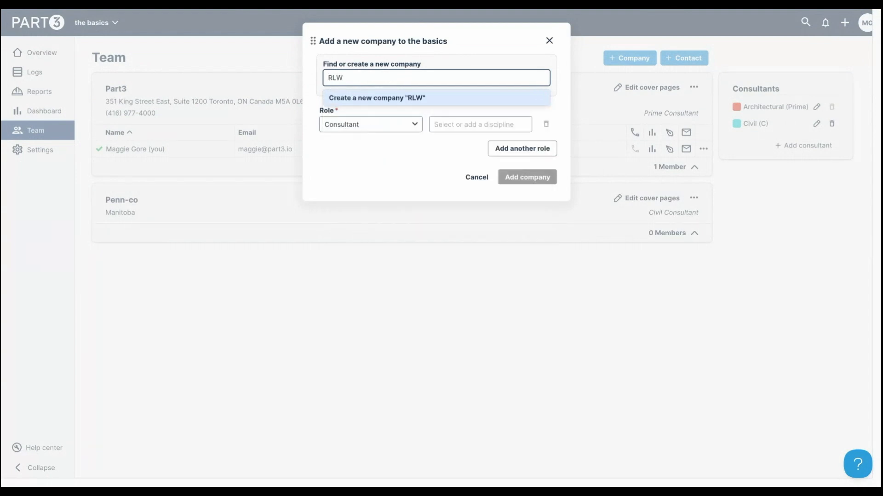
{"action": "type", "text": "development"}
{"action": "left_click", "coordinate": [363, 98]}
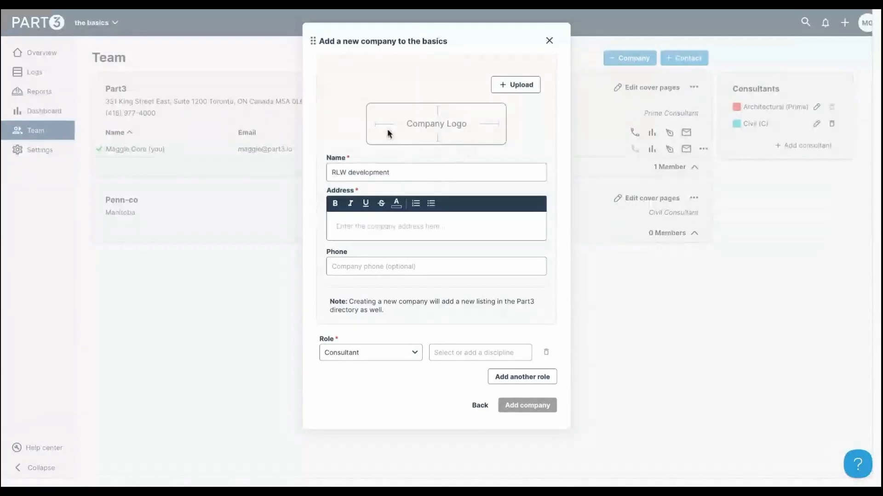
{"action": "left_click", "coordinate": [411, 225]}
{"action": "type", "text": "kdsjfs"}
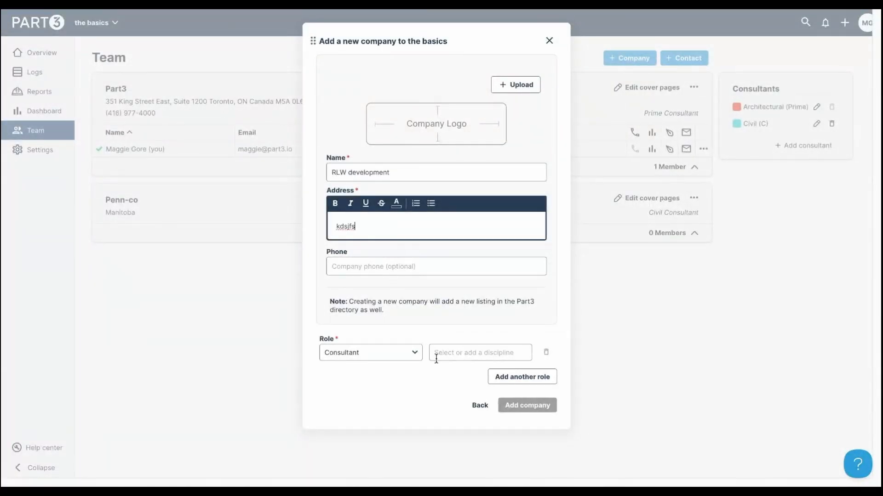
- Give RLW development Structural and Mechanical roles and add it to the team
{"action": "left_click", "coordinate": [458, 354]}
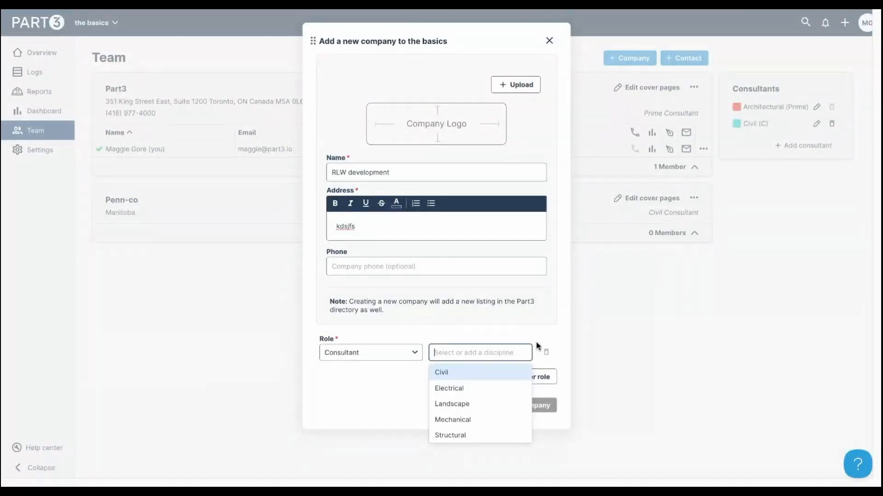
{"action": "left_click", "coordinate": [537, 347]}
{"action": "left_click", "coordinate": [479, 356]}
{"action": "left_click", "coordinate": [478, 435]}
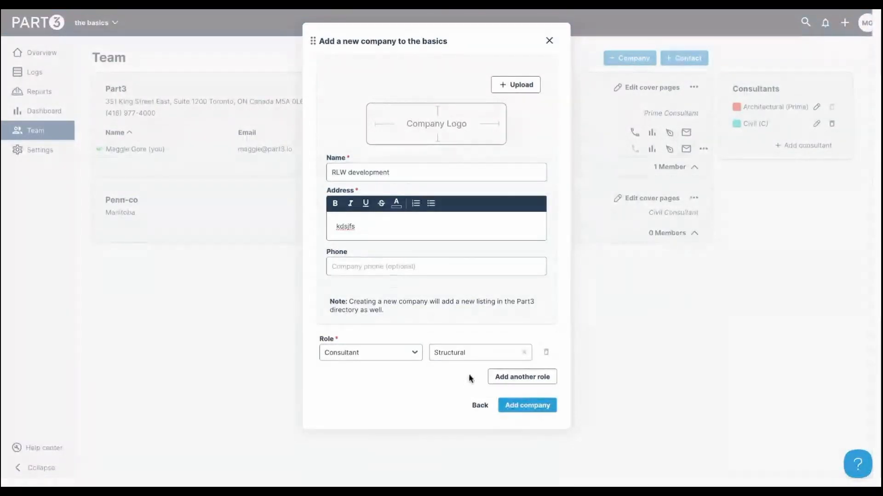
{"action": "left_click", "coordinate": [506, 384]}
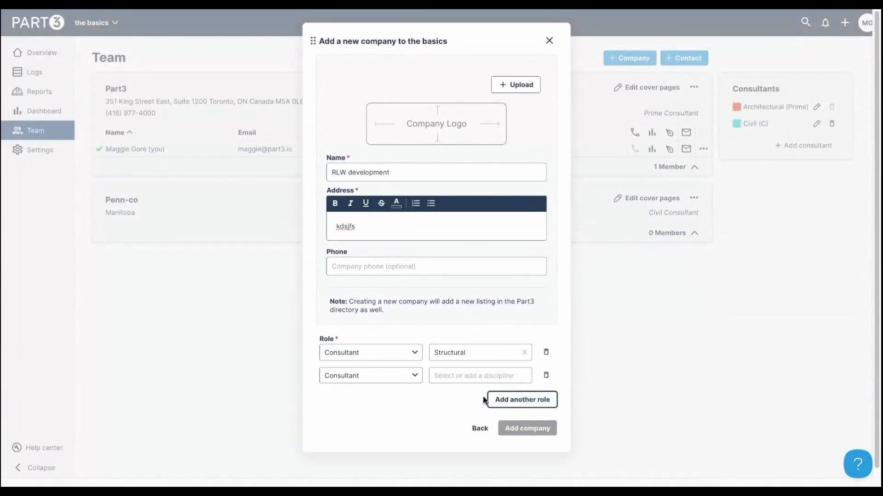
{"action": "left_click", "coordinate": [467, 377]}
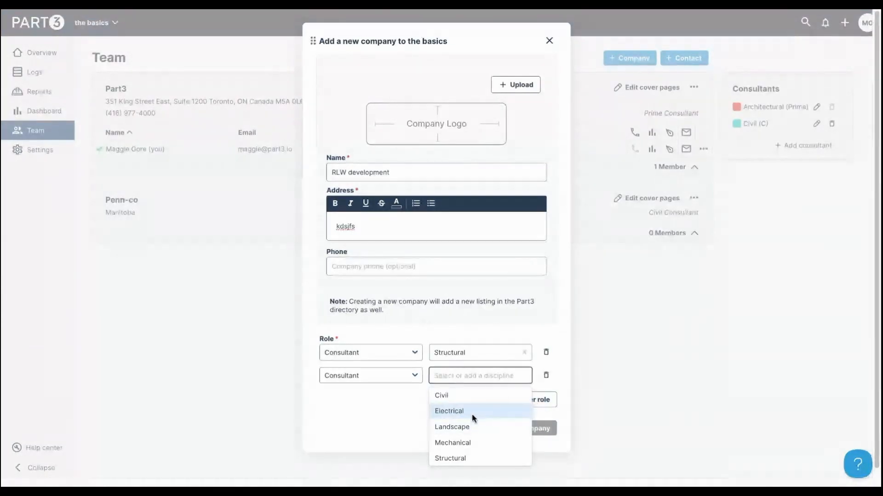
{"action": "left_click", "coordinate": [472, 441]}
{"action": "left_click", "coordinate": [535, 430]}
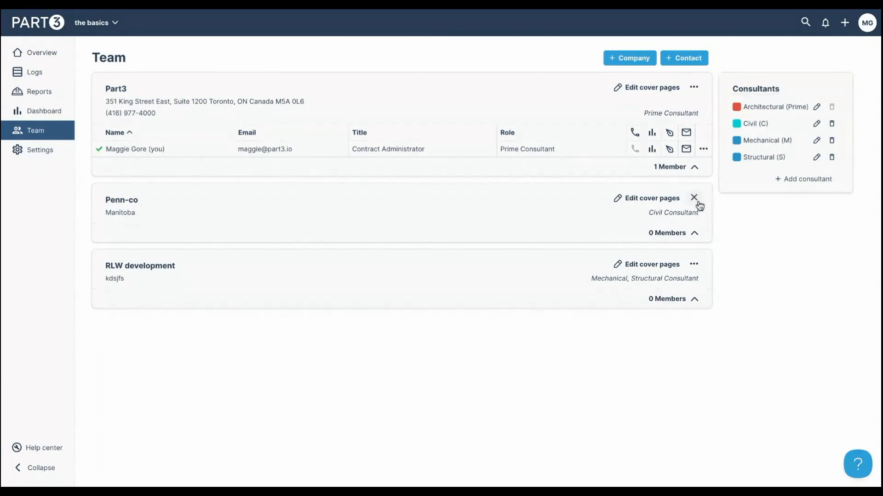
{"action": "left_click", "coordinate": [695, 201]}
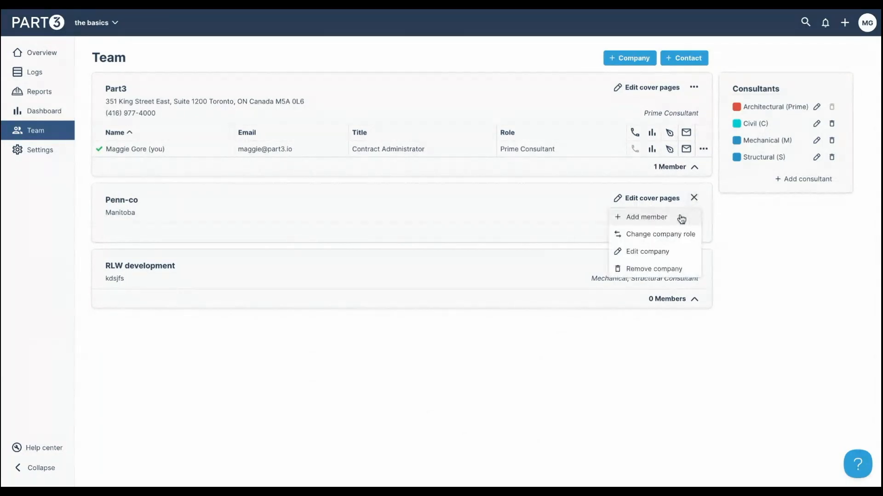
- Start adding a Penn-co member and pick an existing contact from the directory
{"action": "left_click", "coordinate": [694, 198]}
{"action": "left_click", "coordinate": [697, 201]}
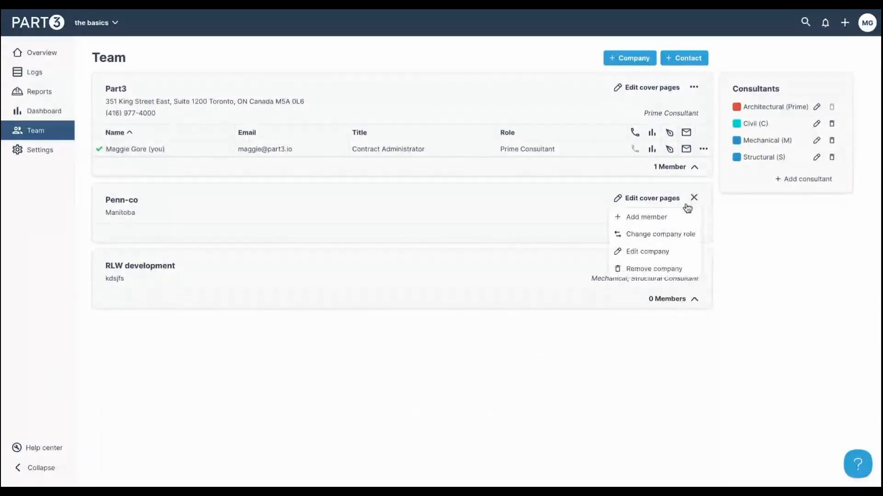
{"action": "left_click", "coordinate": [675, 219]}
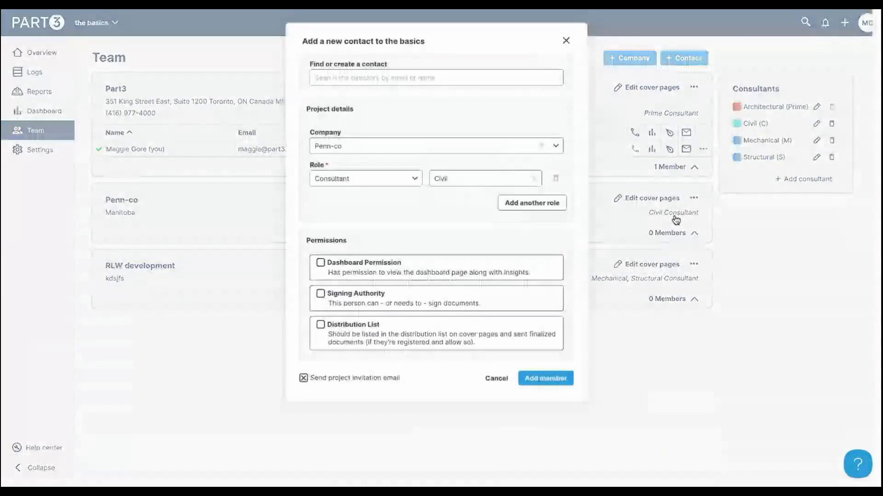
{"action": "left_click", "coordinate": [380, 78]}
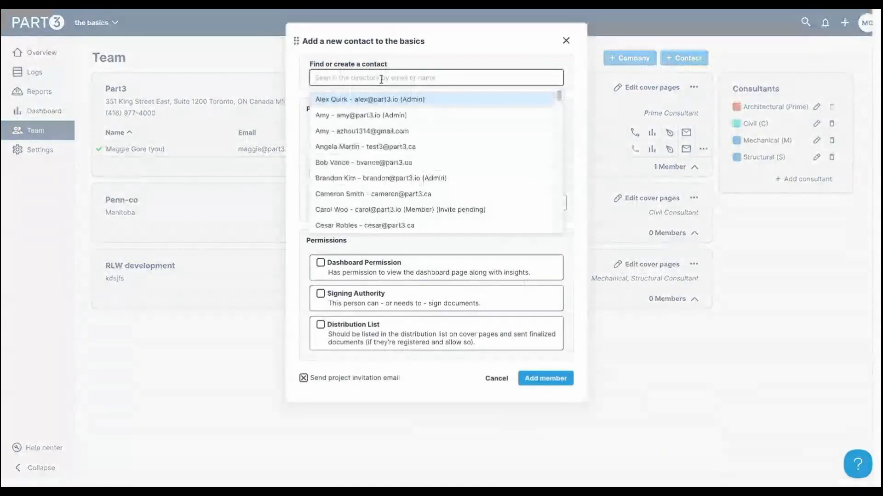
{"action": "left_click", "coordinate": [395, 163]}
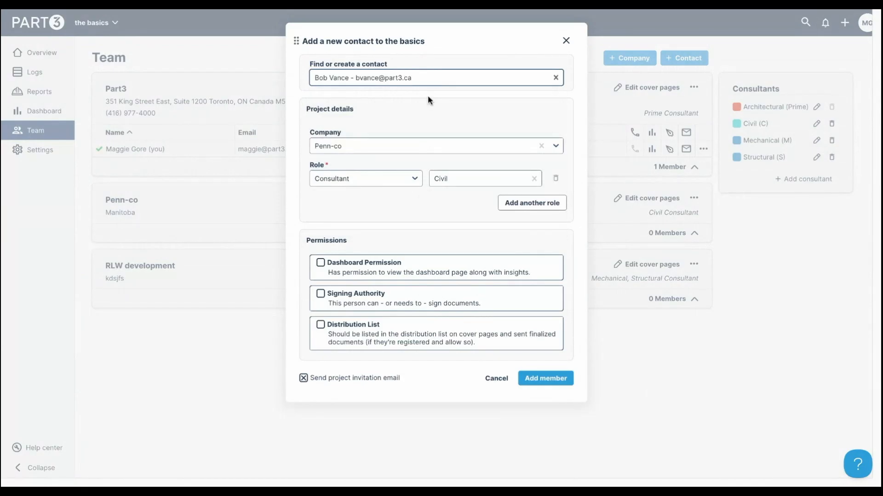
{"action": "left_click", "coordinate": [430, 81]}
{"action": "left_click", "coordinate": [429, 83]}
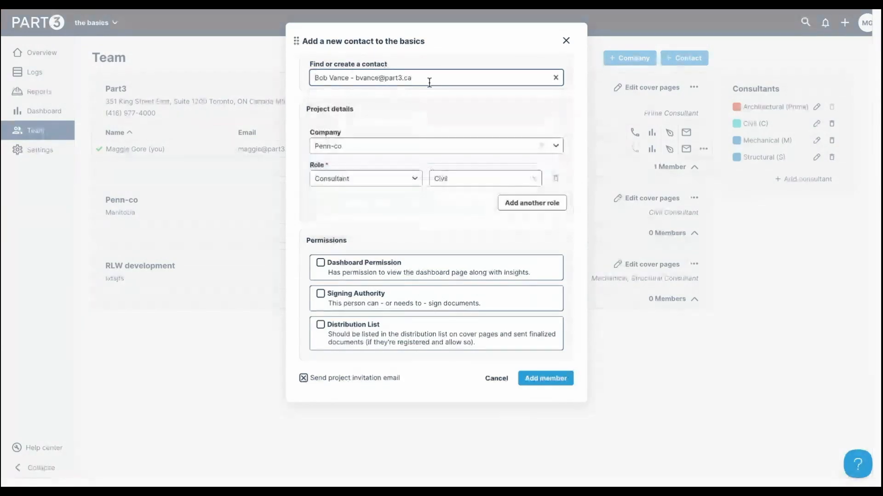
{"action": "left_click", "coordinate": [459, 80]}
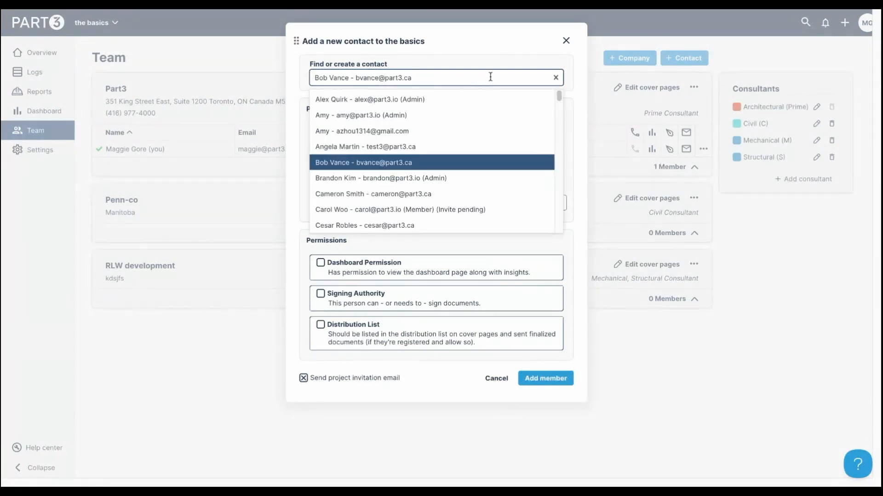
{"action": "left_click", "coordinate": [407, 81]}
{"action": "left_click", "coordinate": [415, 110]}
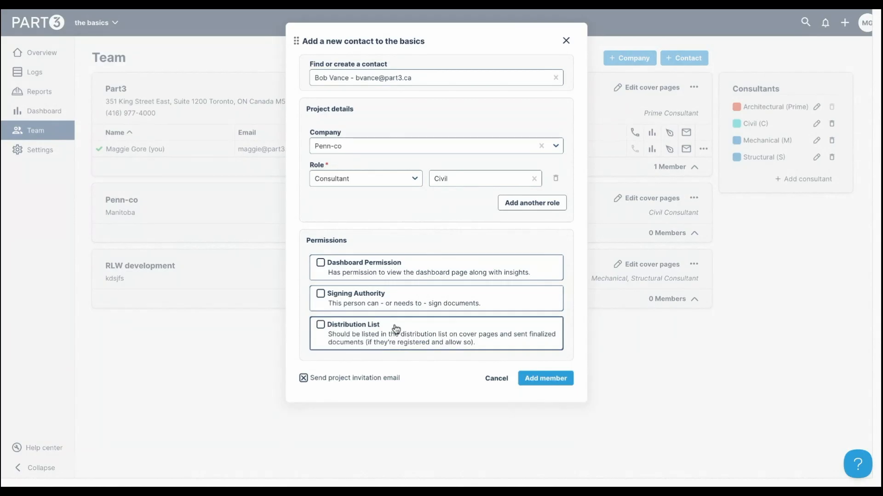
- Give the contact signing authority and distribution listing, skip the invitation e-mail, and add them
{"action": "left_click", "coordinate": [370, 305]}
{"action": "left_click", "coordinate": [374, 342]}
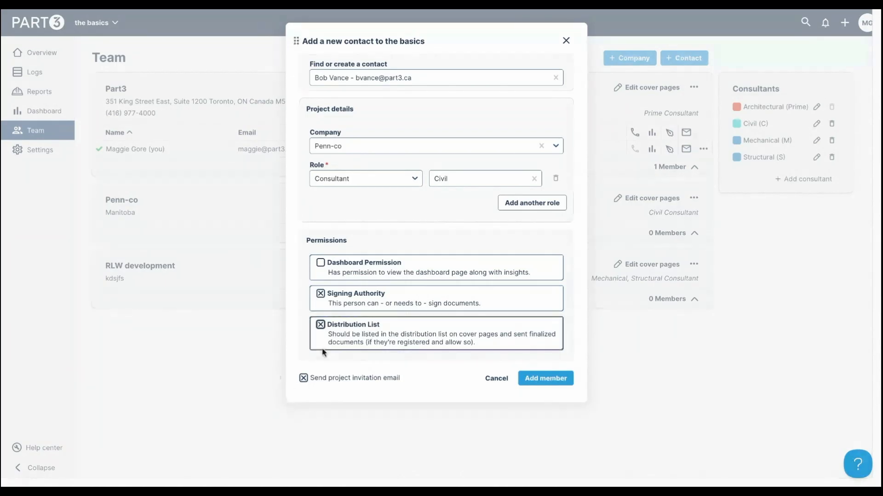
{"action": "left_click", "coordinate": [303, 378]}
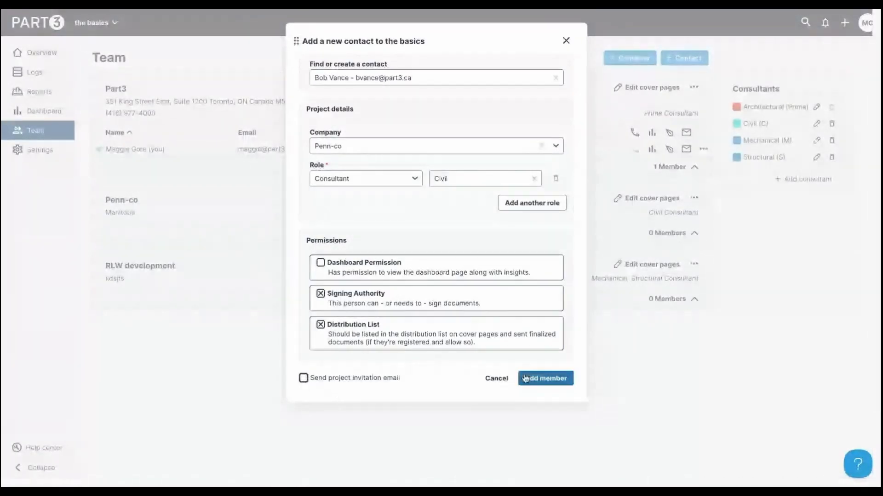
{"action": "left_click", "coordinate": [543, 378]}
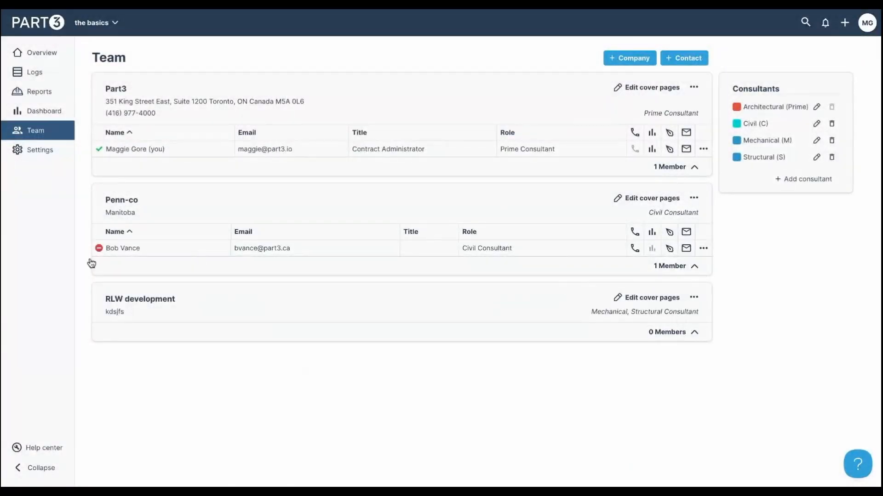
{"action": "mouse_move", "coordinate": [98, 251]}
- Send the project invite to Penn-co's Civil Consultant member
{"action": "left_click", "coordinate": [704, 249]}
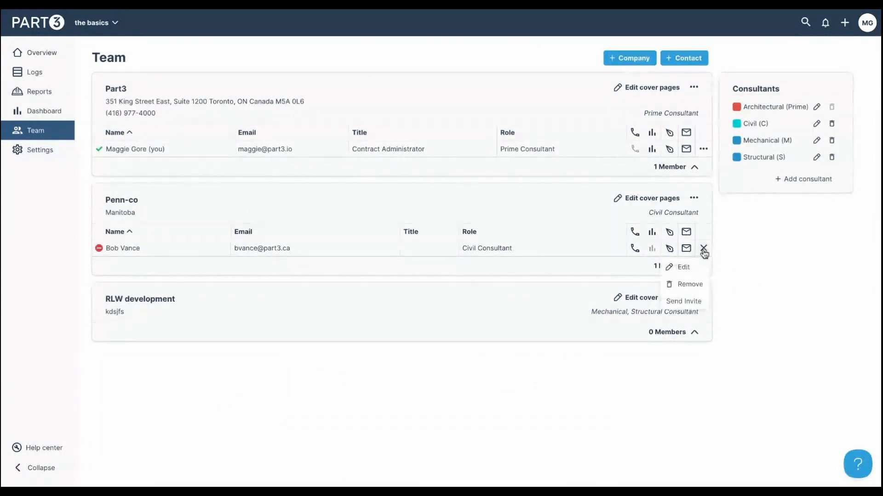
{"action": "left_click", "coordinate": [707, 303]}
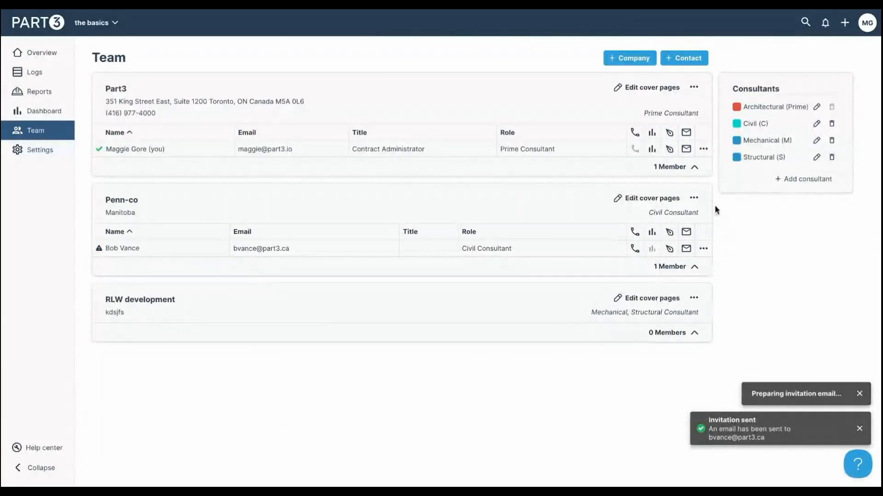
{"action": "left_click", "coordinate": [701, 303]}
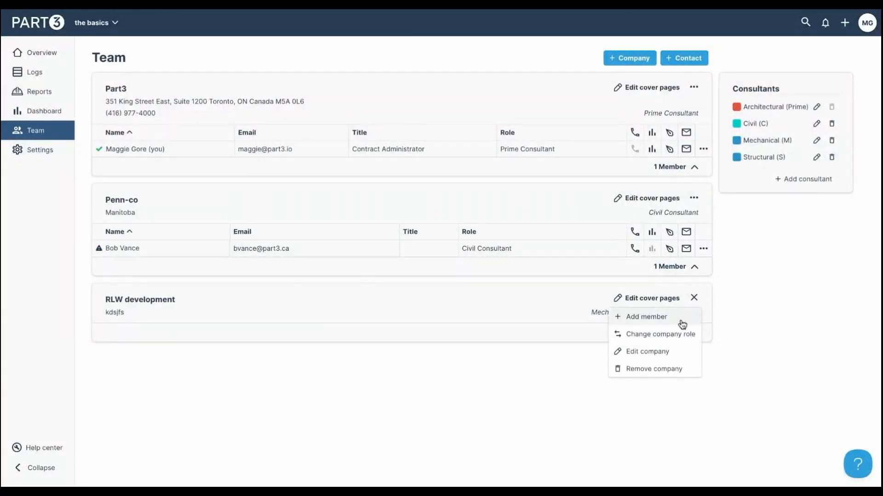
- Create a new contact for RLW development with the person's name and e-mail address
{"action": "left_click", "coordinate": [679, 318]}
{"action": "left_click", "coordinate": [408, 78]}
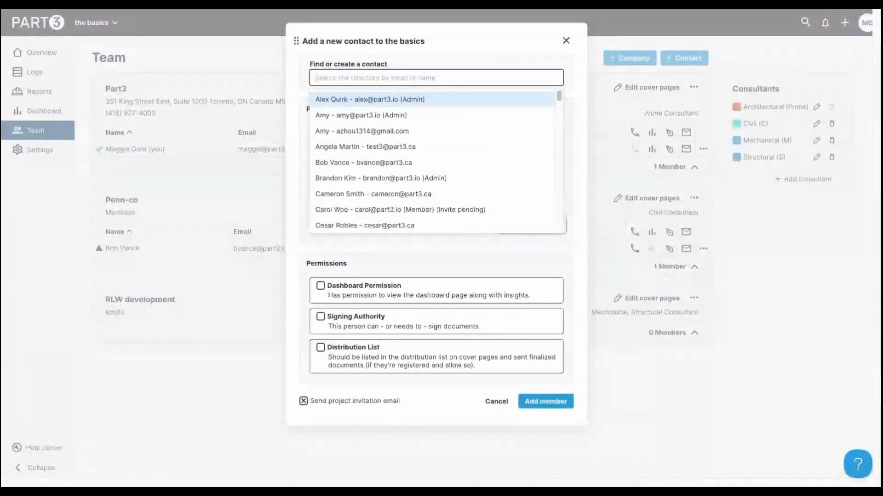
{"action": "type", "text": "jane"}
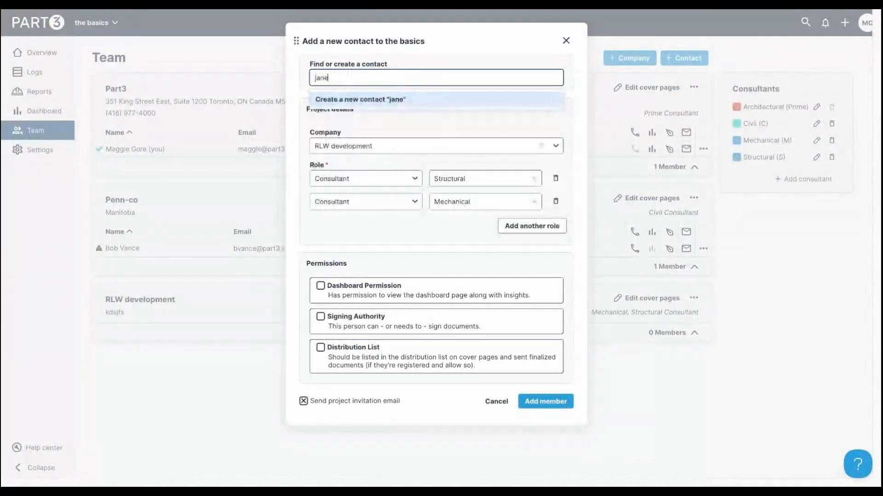
{"action": "type", "text": " dough"}
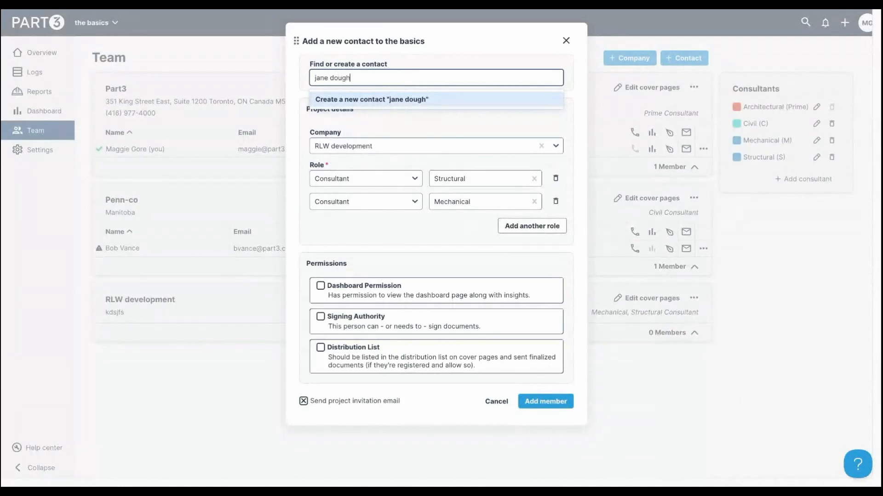
{"action": "left_click", "coordinate": [428, 97]}
{"action": "left_click", "coordinate": [471, 83]}
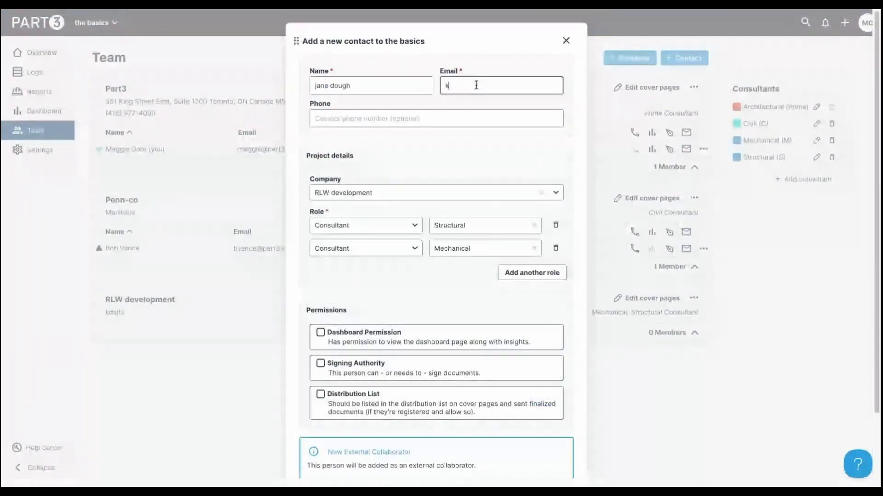
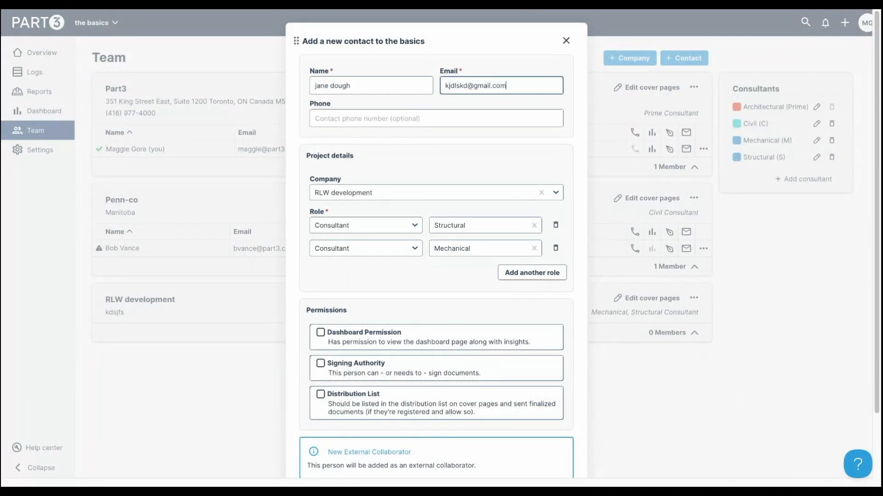
{"action": "left_click", "coordinate": [400, 119]}
- Give the new contact signing authority and distribution listing, and add them to RLW development
{"action": "scroll", "coordinate": [477, 181], "scroll_direction": "down", "scroll_amount": 1}
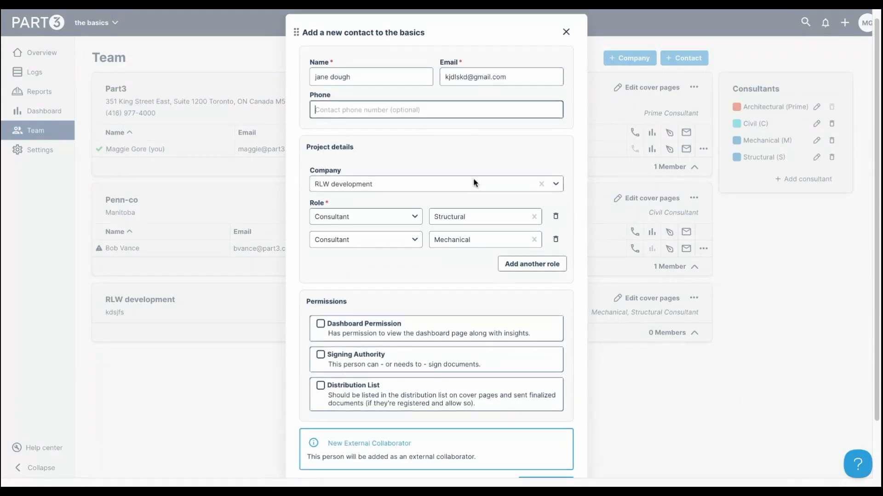
{"action": "scroll", "coordinate": [416, 269], "scroll_direction": "down", "scroll_amount": 2}
{"action": "left_click", "coordinate": [350, 299]}
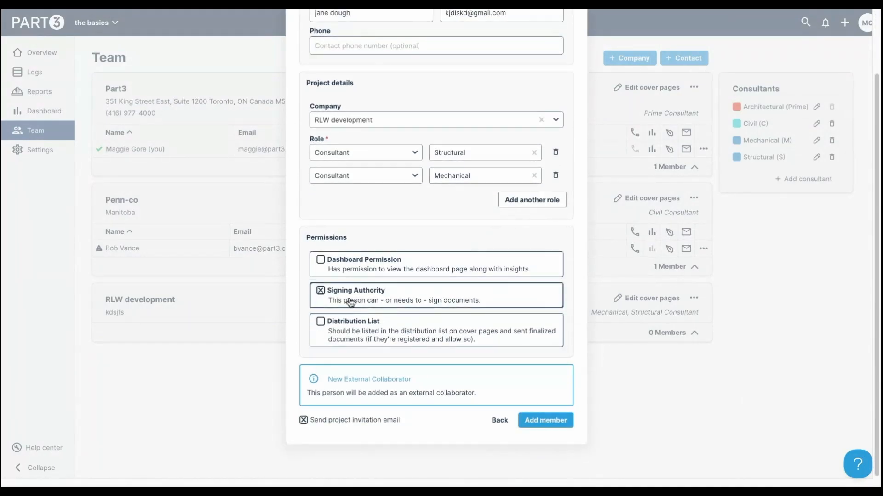
{"action": "left_click", "coordinate": [353, 335]}
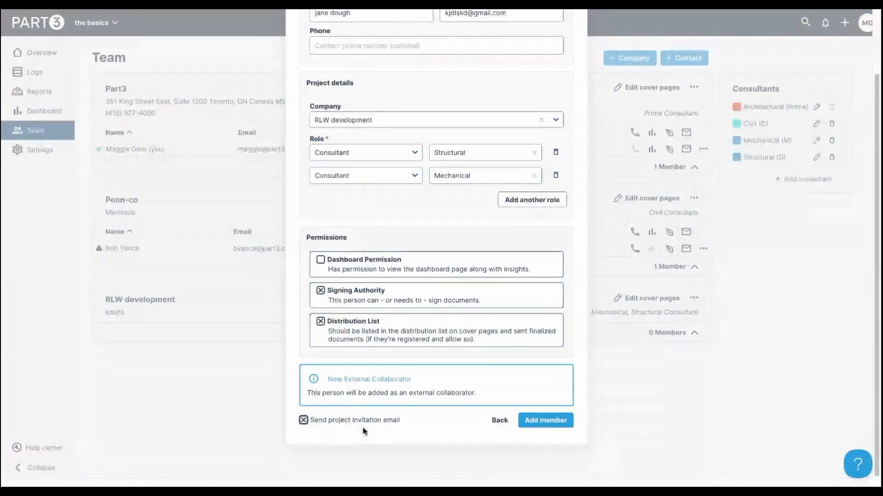
{"action": "left_click", "coordinate": [563, 420]}
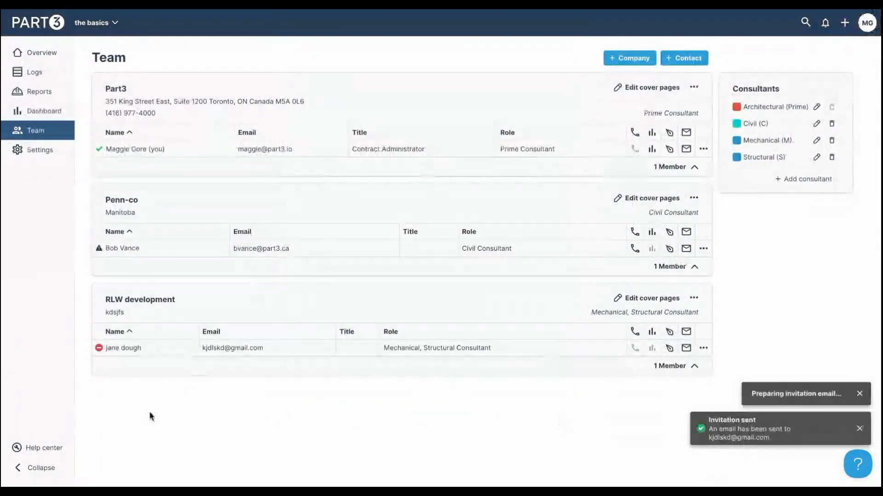
{"action": "left_click", "coordinate": [103, 25]}
- Switch to Island Parkway, look through its team list, and open its Settings
{"action": "left_click", "coordinate": [133, 115]}
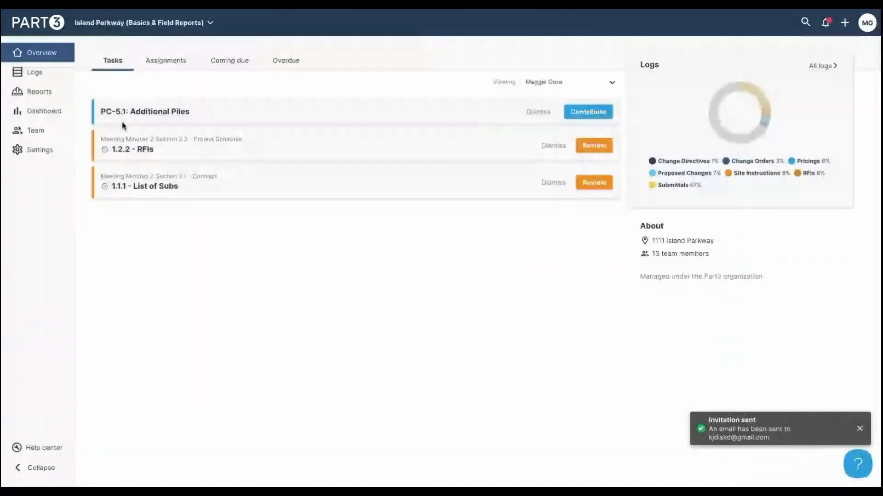
{"action": "left_click", "coordinate": [46, 138]}
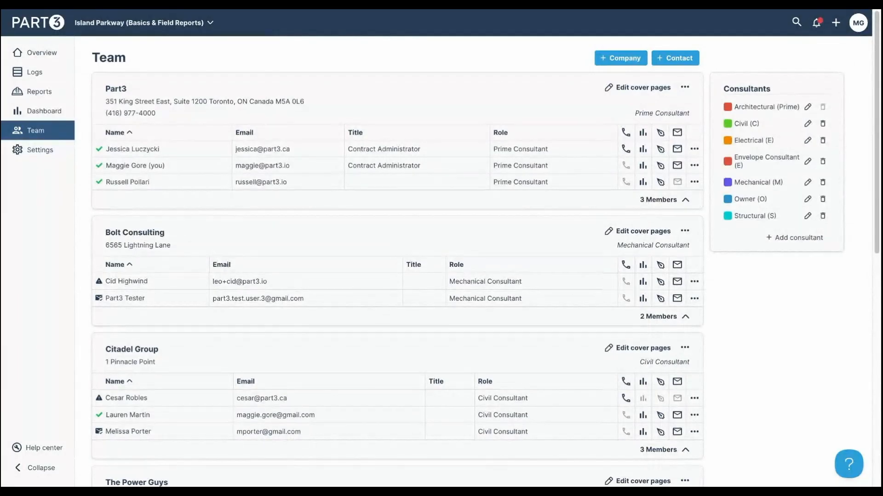
{"action": "scroll", "coordinate": [202, 239], "scroll_direction": "down", "scroll_amount": 1}
{"action": "mouse_move", "coordinate": [98, 137]}
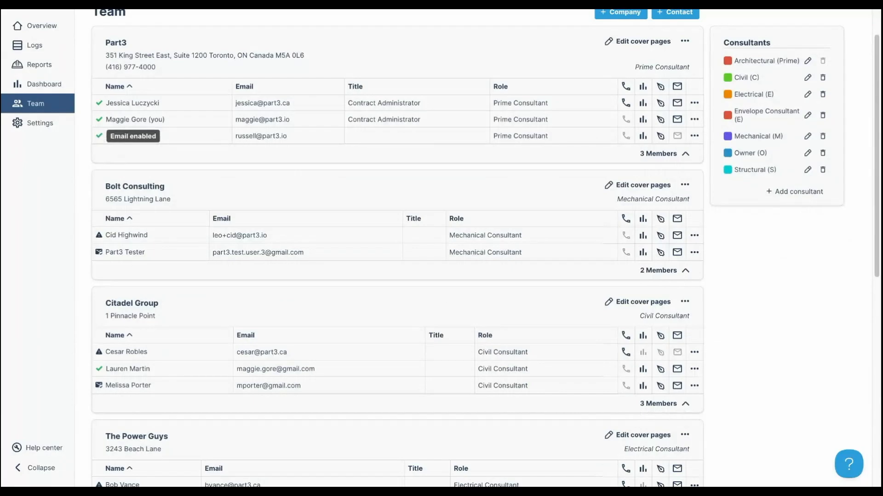
{"action": "scroll", "coordinate": [99, 138], "scroll_direction": "down", "scroll_amount": 2}
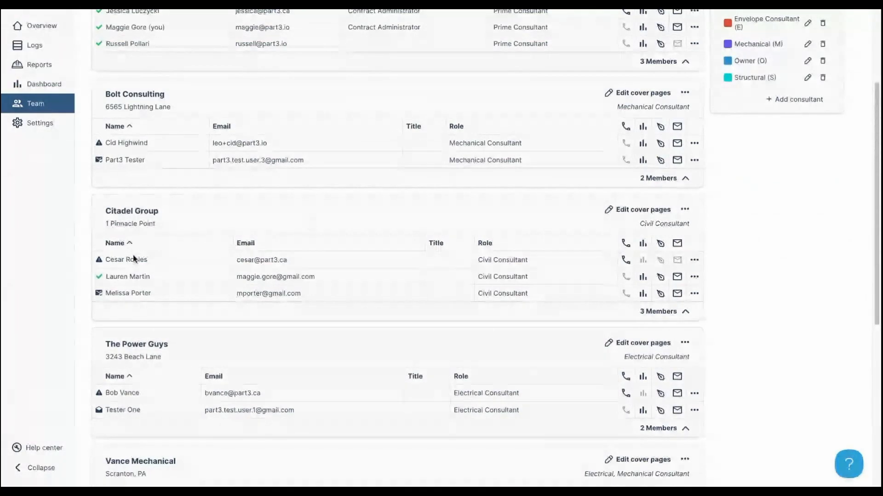
{"action": "scroll", "coordinate": [100, 278], "scroll_direction": "up", "scroll_amount": 3}
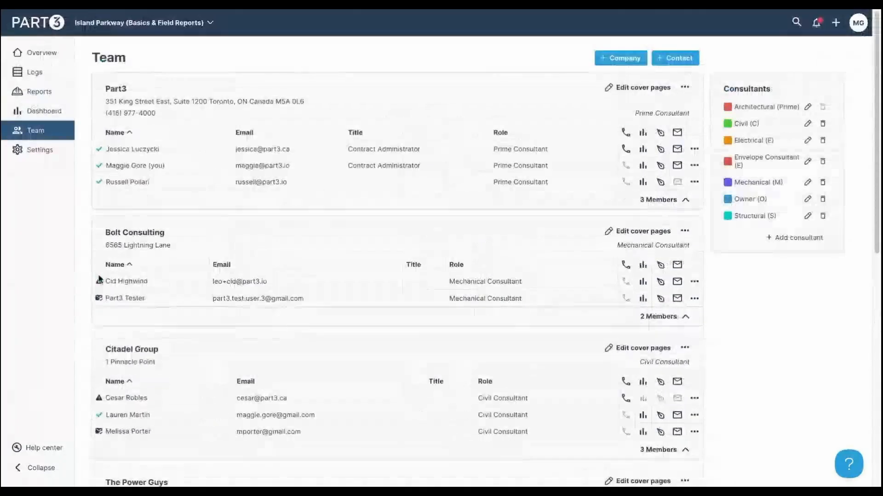
{"action": "left_click", "coordinate": [53, 157]}
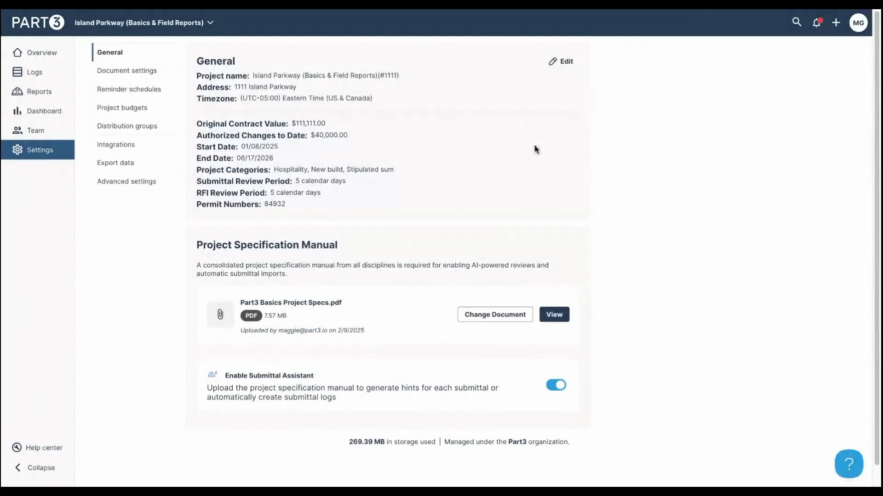
- Set Island Parkway's review periods to 4 days for submittals and 3 for RFIs
{"action": "left_click", "coordinate": [570, 63]}
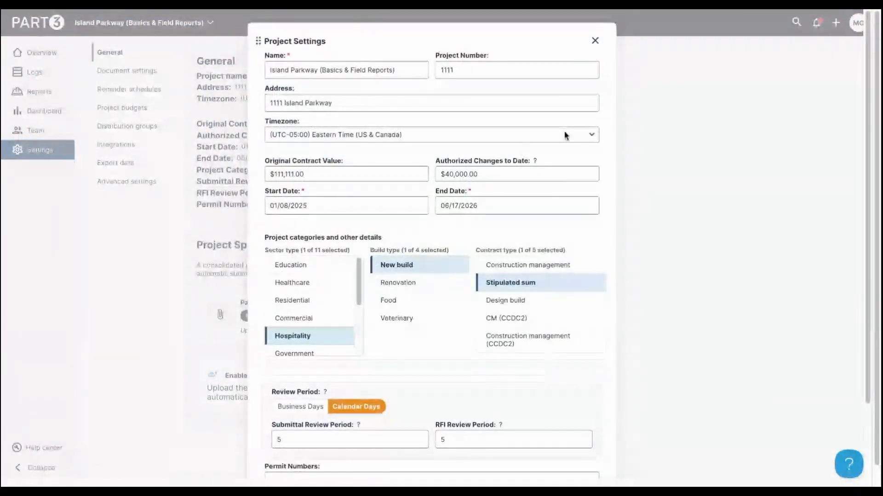
{"action": "scroll", "coordinate": [567, 100], "scroll_direction": "down", "scroll_amount": 2}
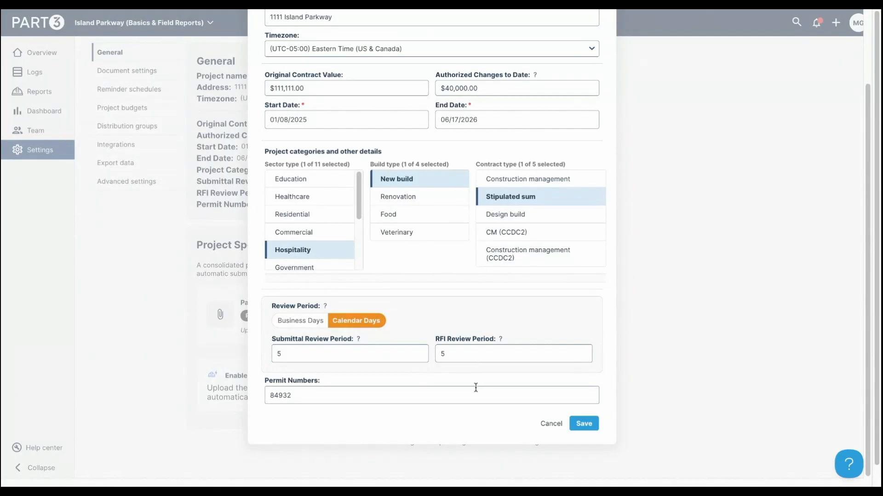
{"action": "left_click", "coordinate": [309, 353]}
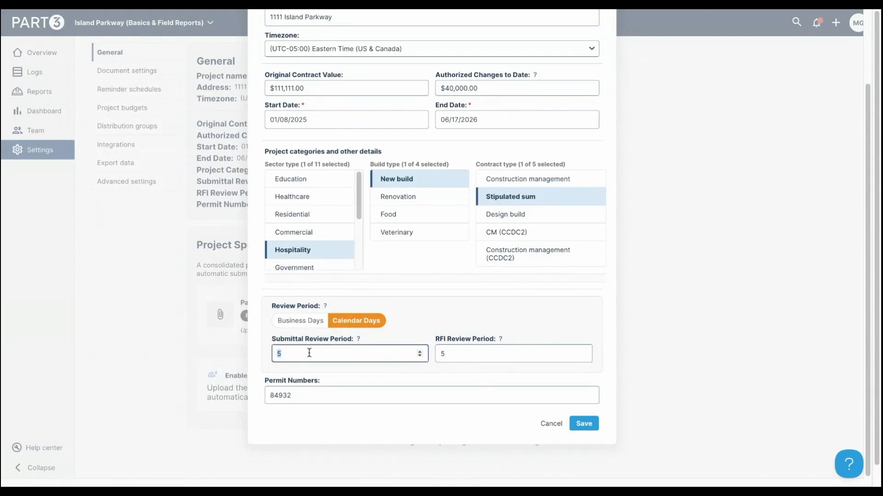
{"action": "type", "text": "4"}
{"action": "left_click", "coordinate": [437, 353]}
{"action": "double_click", "coordinate": [453, 355]}
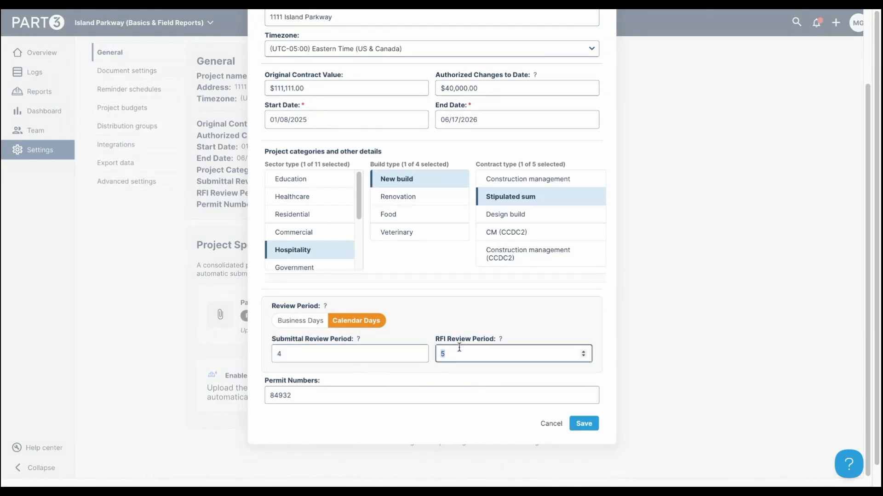
{"action": "left_click", "coordinate": [452, 356]}
{"action": "double_click", "coordinate": [459, 358]}
{"action": "type", "text": "3"}
{"action": "left_click", "coordinate": [583, 424]}
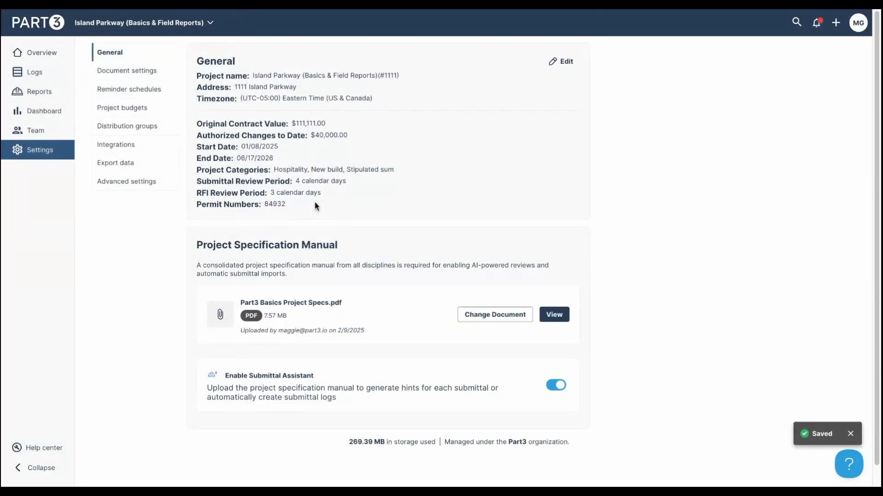
{"action": "left_click", "coordinate": [562, 62]}
- Switch the Review Period to Business Days and save the project settings
{"action": "scroll", "coordinate": [575, 324], "scroll_direction": "down", "scroll_amount": 2}
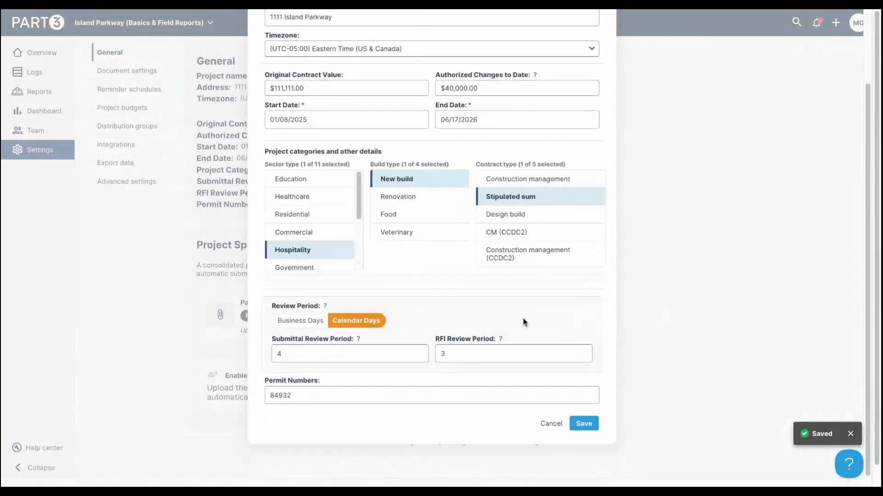
{"action": "left_click", "coordinate": [303, 322]}
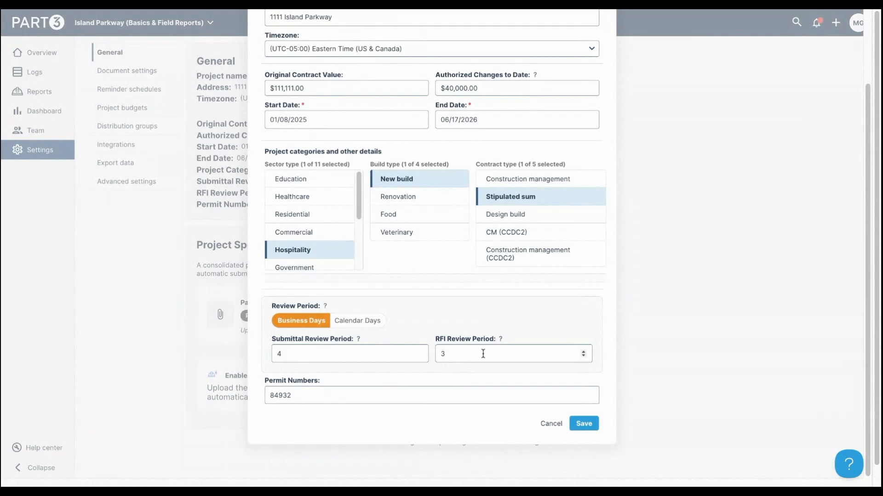
{"action": "left_click", "coordinate": [583, 426]}
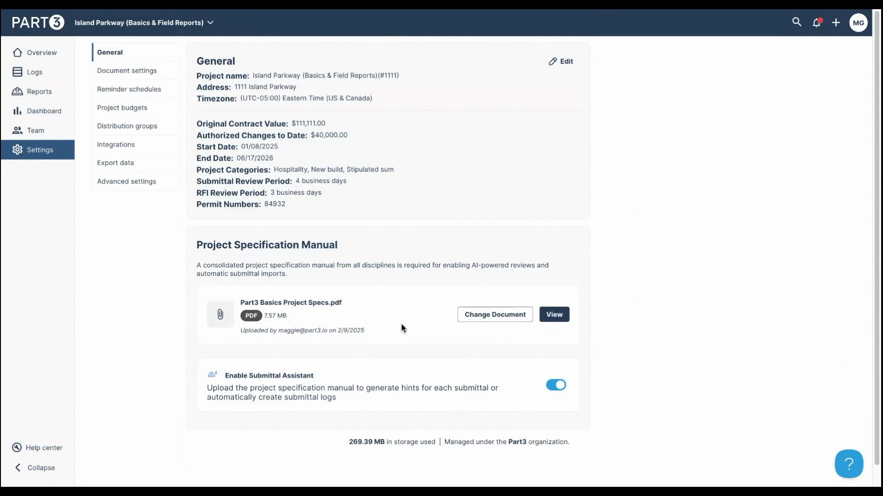
{"action": "scroll", "coordinate": [416, 285], "scroll_direction": "down", "scroll_amount": 1}
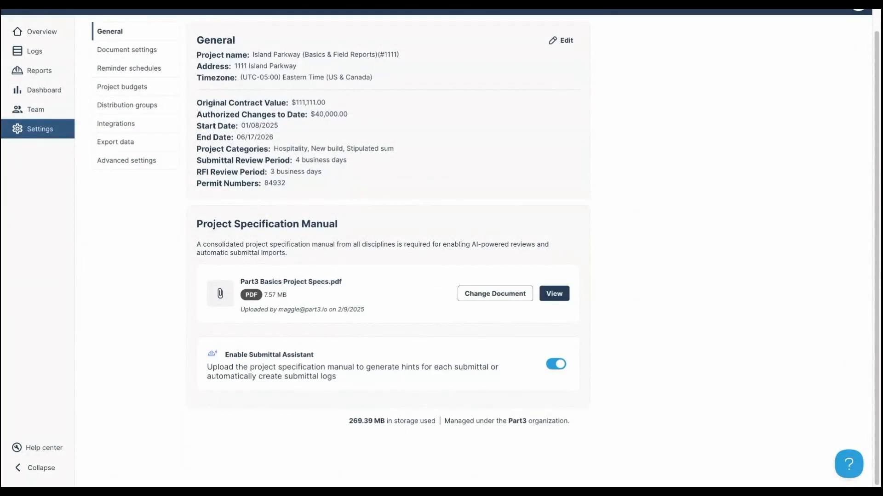
{"action": "scroll", "coordinate": [652, 316], "scroll_direction": "up", "scroll_amount": 1}
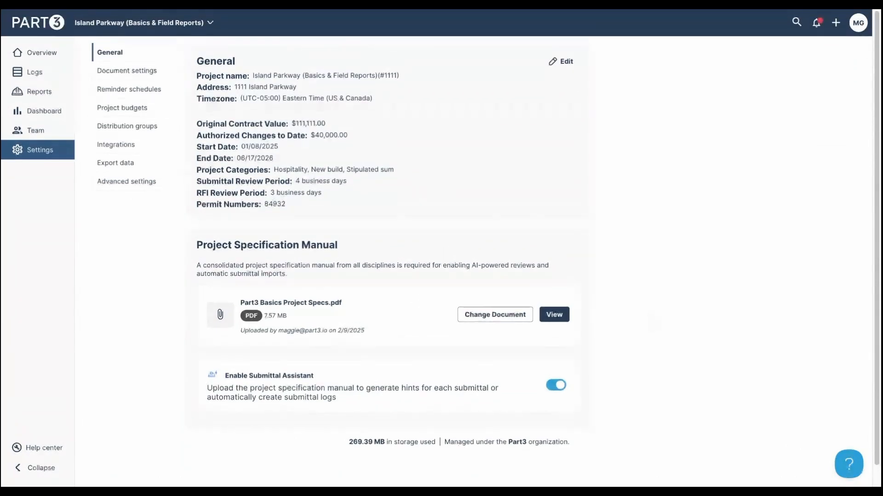
- Open Document settings and scroll through the Document types list and back to the top
{"action": "left_click", "coordinate": [126, 72]}
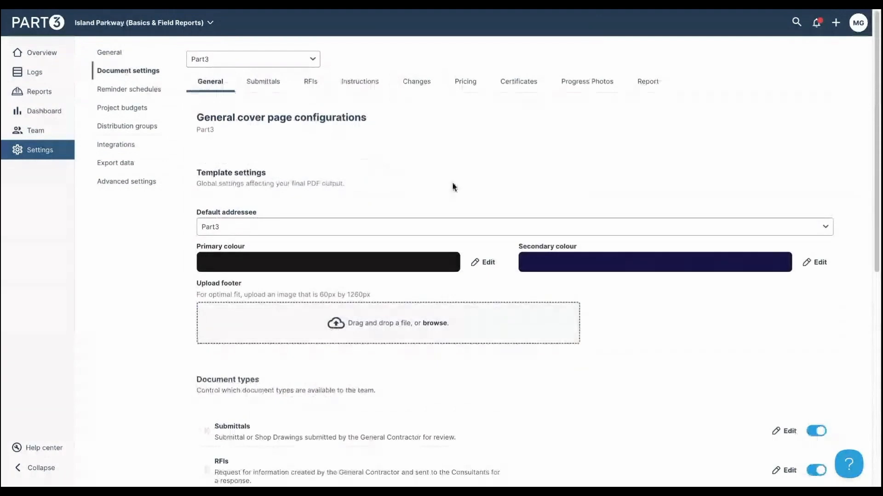
{"action": "scroll", "coordinate": [453, 187], "scroll_direction": "down", "scroll_amount": 1}
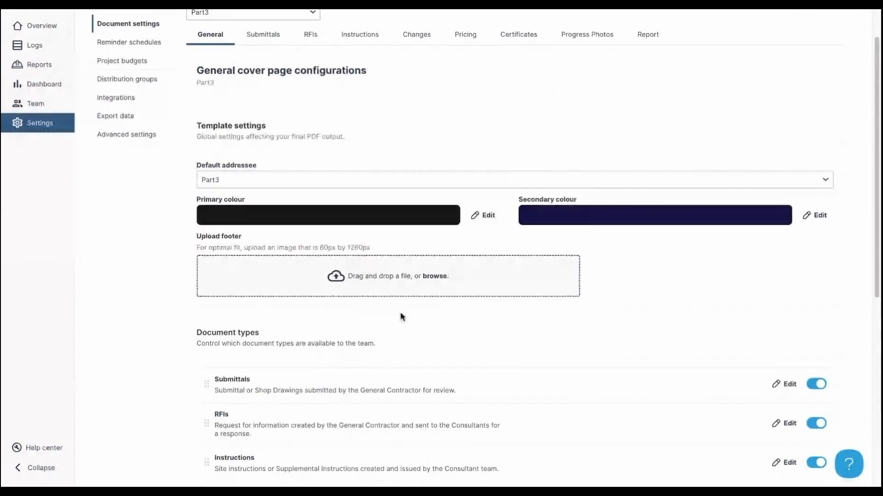
{"action": "scroll", "coordinate": [715, 333], "scroll_direction": "down", "scroll_amount": 4}
{"action": "scroll", "coordinate": [715, 382], "scroll_direction": "down", "scroll_amount": 3}
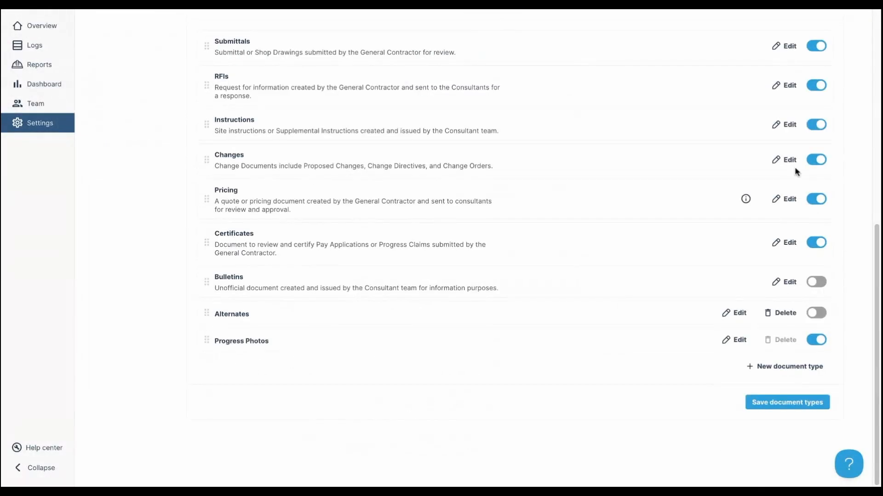
{"action": "scroll", "coordinate": [713, 392], "scroll_direction": "up", "scroll_amount": 1}
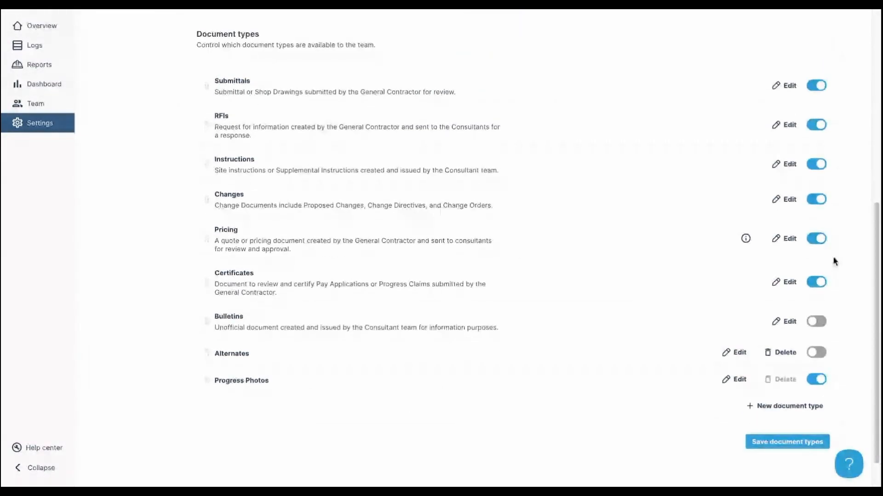
{"action": "scroll", "coordinate": [555, 345], "scroll_direction": "up", "scroll_amount": 7}
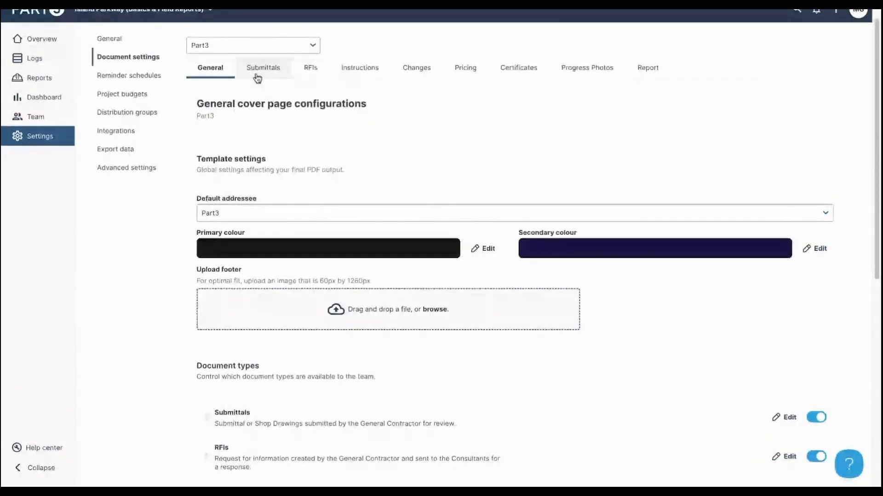
- Enter 'shop dwgs' as the Submittals template title and display name and save
{"action": "left_click", "coordinate": [257, 77]}
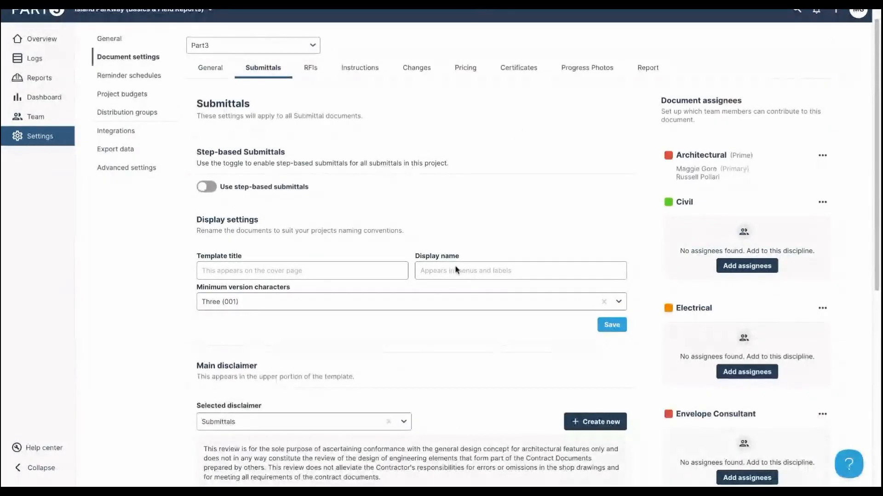
{"action": "left_click", "coordinate": [265, 272]}
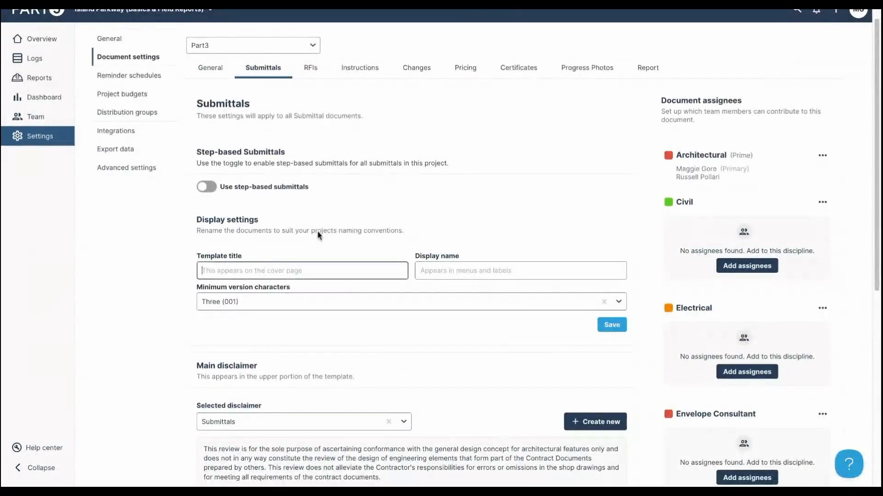
{"action": "scroll", "coordinate": [807, 142], "scroll_direction": "up", "scroll_amount": 1}
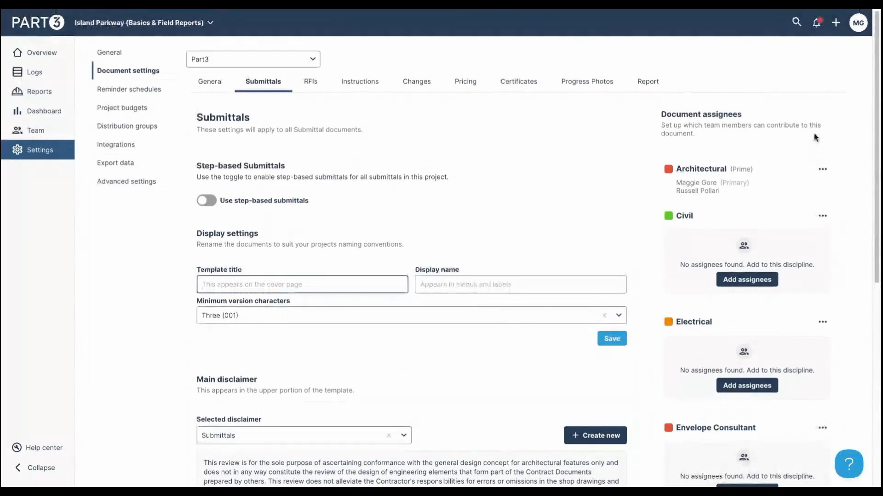
{"action": "left_click", "coordinate": [837, 28]}
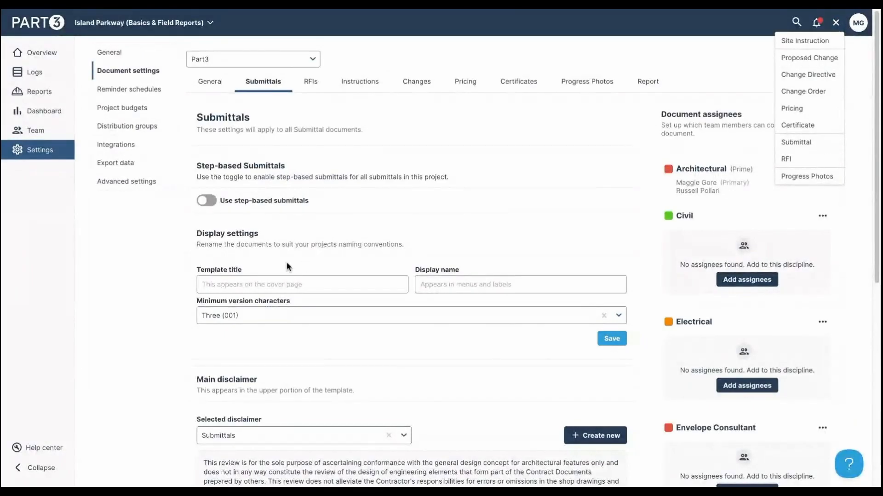
{"action": "left_click", "coordinate": [291, 284]}
{"action": "type", "text": "shop d"}
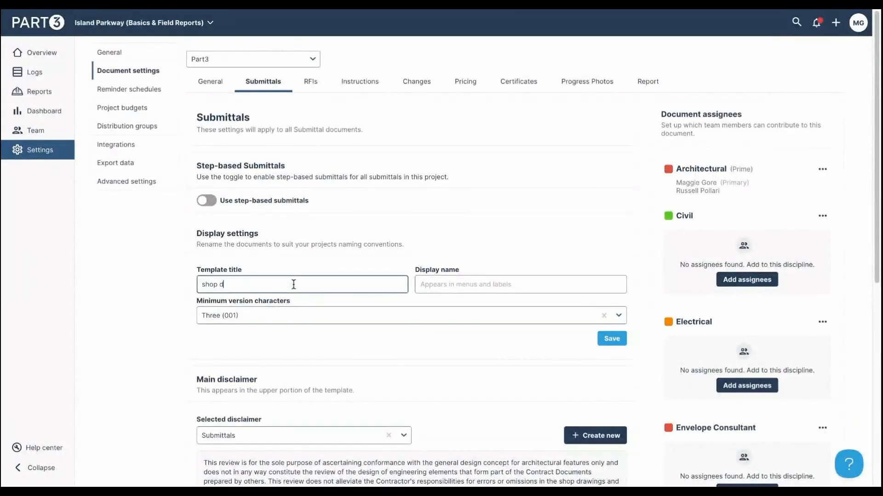
{"action": "type", "text": "wgs"}
{"action": "triple_click", "coordinate": [210, 282]}
{"action": "key", "text": "ctrl+c"}
{"action": "left_click", "coordinate": [468, 285]}
{"action": "key", "text": "ctrl+v"}
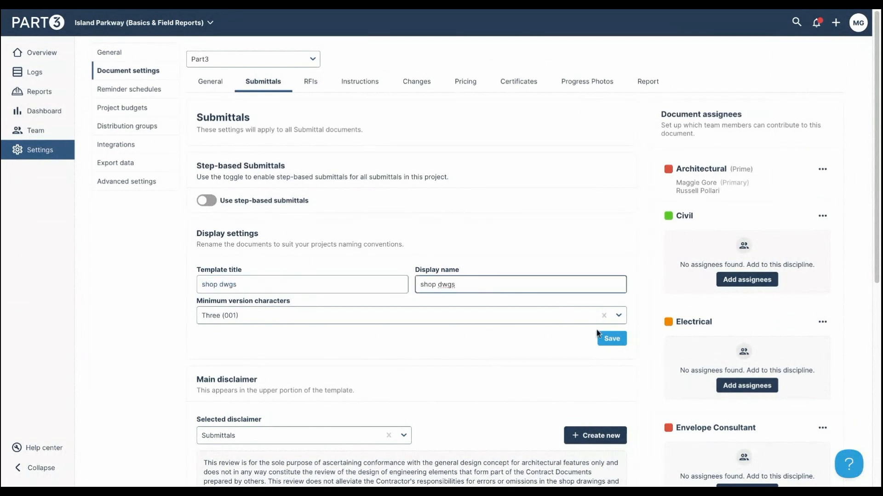
{"action": "left_click", "coordinate": [613, 340]}
- Confirm 'shop dwgs' among creatable documents, then clear both names and save
{"action": "left_click", "coordinate": [835, 22]}
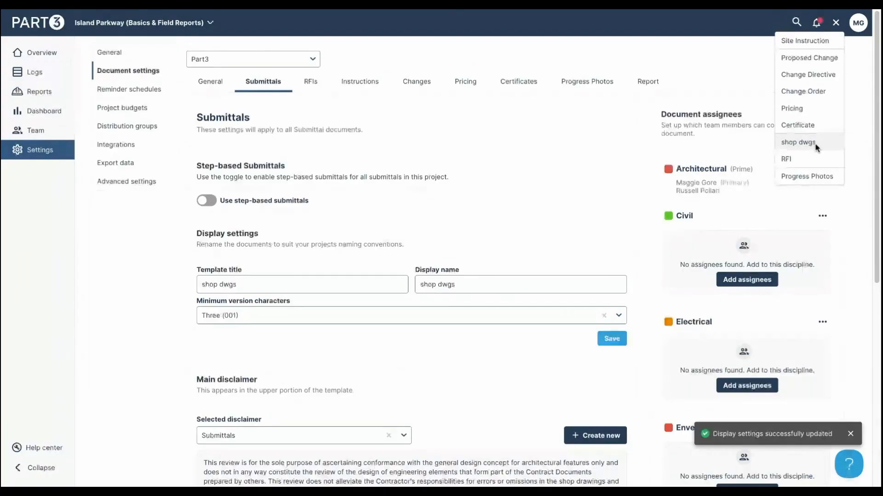
{"action": "left_click", "coordinate": [313, 284]}
{"action": "triple_click", "coordinate": [436, 284]}
{"action": "key", "text": "BackSpace"}
{"action": "triple_click", "coordinate": [272, 289]}
{"action": "key", "text": "BackSpace"}
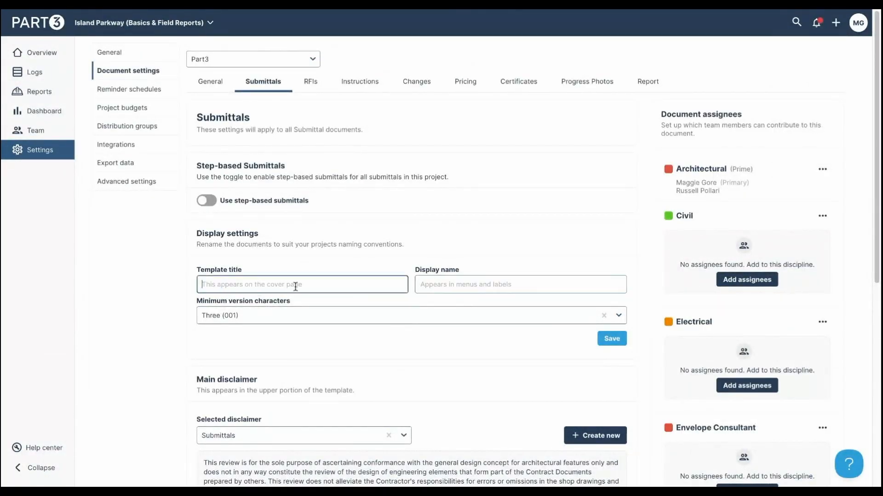
{"action": "left_click", "coordinate": [611, 339]}
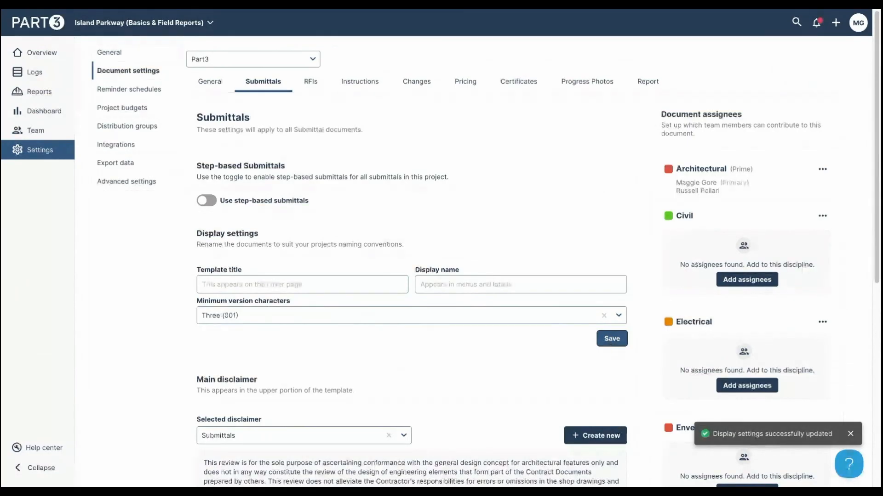
{"action": "scroll", "coordinate": [461, 332], "scroll_direction": "down", "scroll_amount": 3}
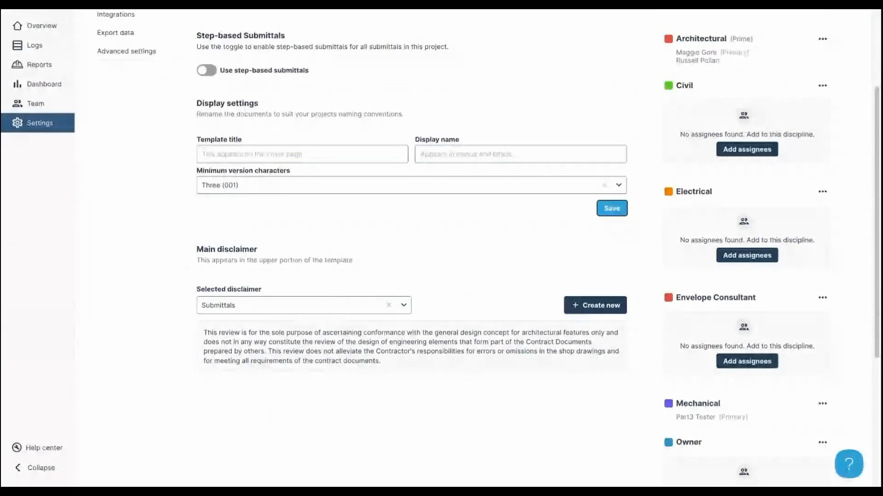
{"action": "left_click", "coordinate": [577, 305]}
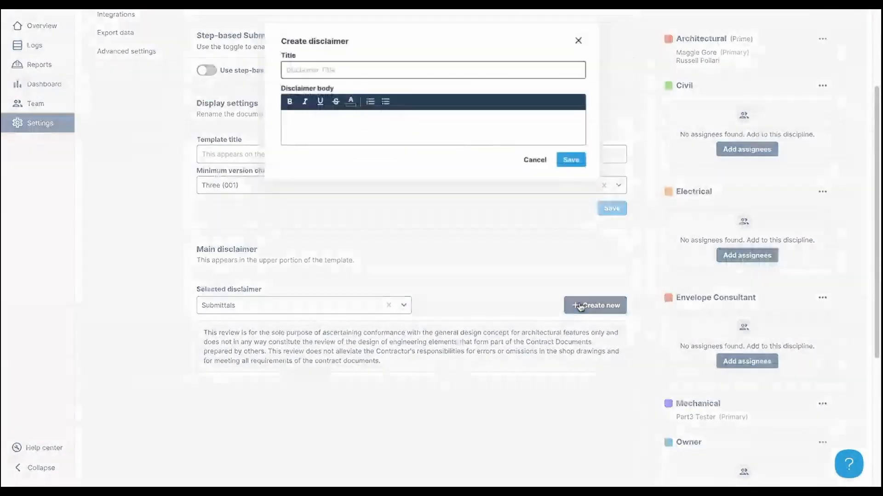
{"action": "left_click", "coordinate": [532, 161]}
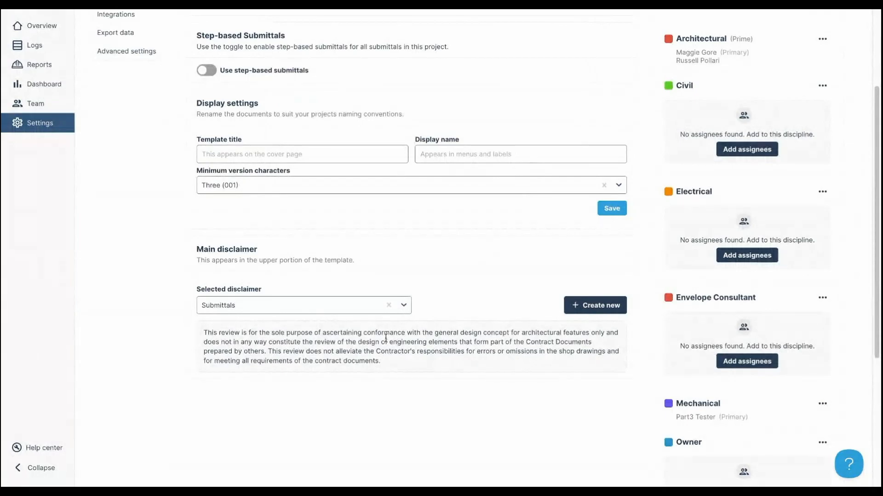
{"action": "left_click", "coordinate": [404, 306]}
{"action": "scroll", "coordinate": [438, 354], "scroll_direction": "down", "scroll_amount": 1}
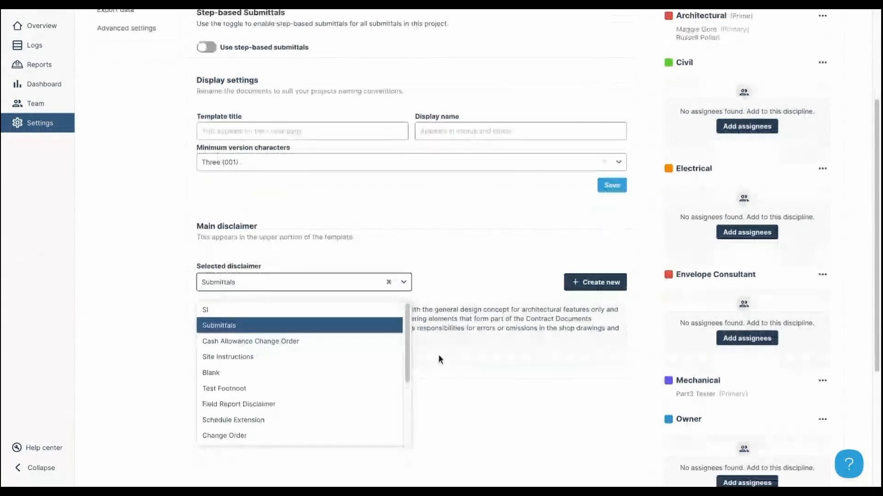
{"action": "scroll", "coordinate": [294, 400], "scroll_direction": "down", "scroll_amount": 2}
{"action": "scroll", "coordinate": [291, 385], "scroll_direction": "up", "scroll_amount": 2}
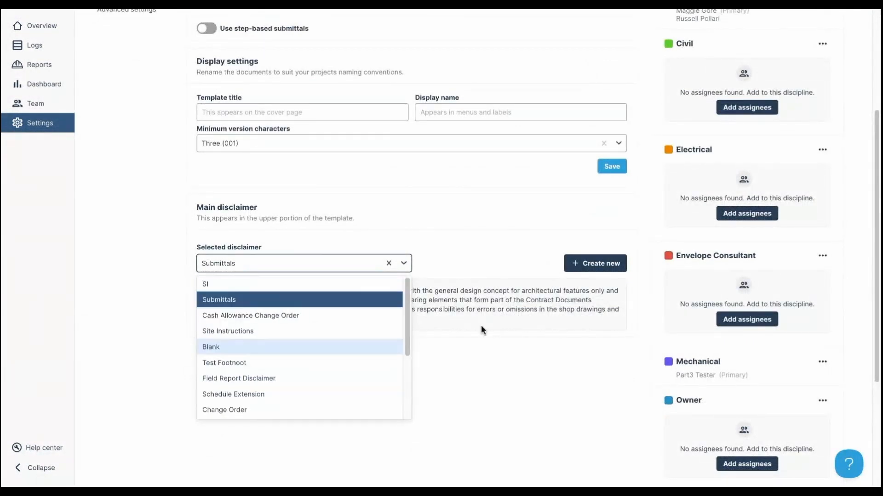
{"action": "left_click", "coordinate": [481, 324]}
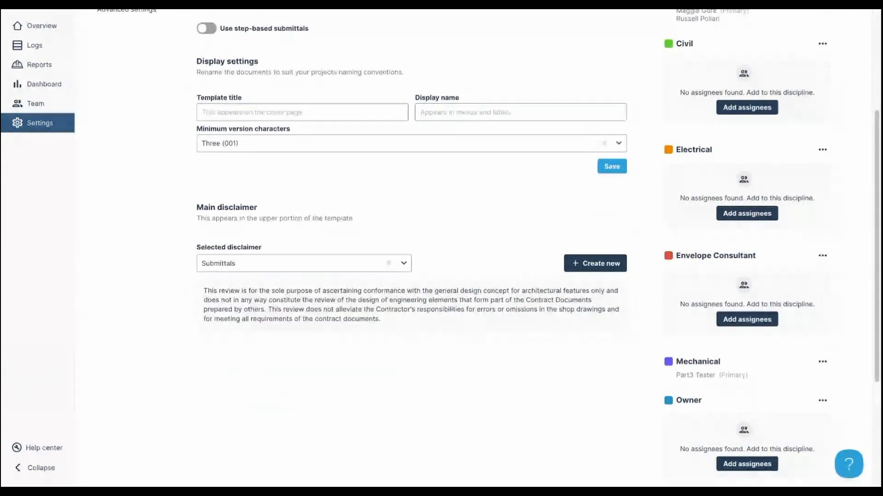
{"action": "scroll", "coordinate": [819, 224], "scroll_direction": "up", "scroll_amount": 3}
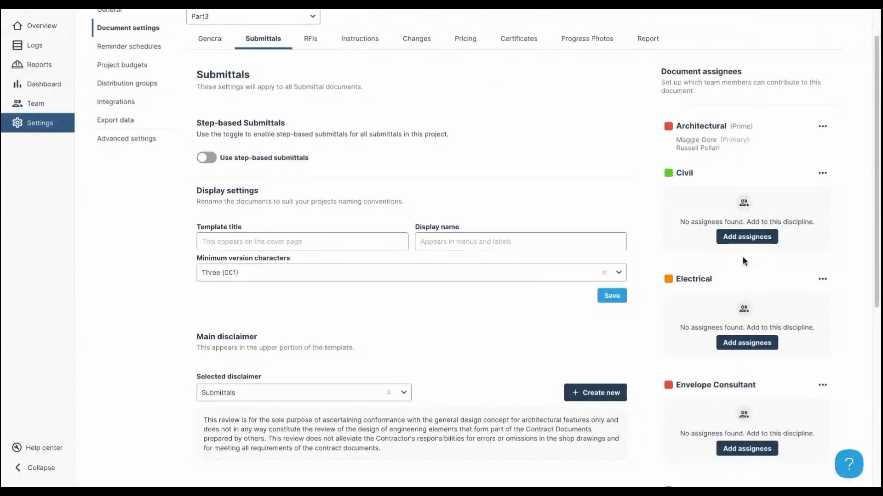
- Add both civil consultants as Civil default assignees, with the second as primary
{"action": "left_click", "coordinate": [741, 239]}
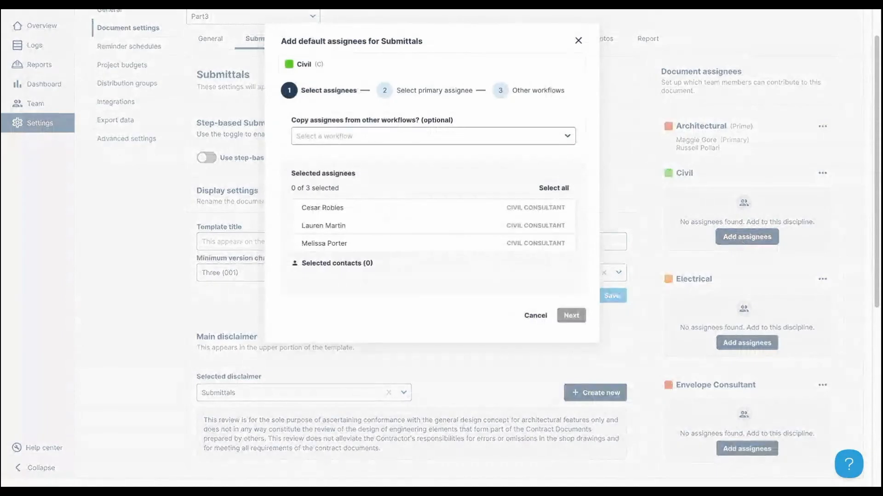
{"action": "left_click", "coordinate": [357, 211]}
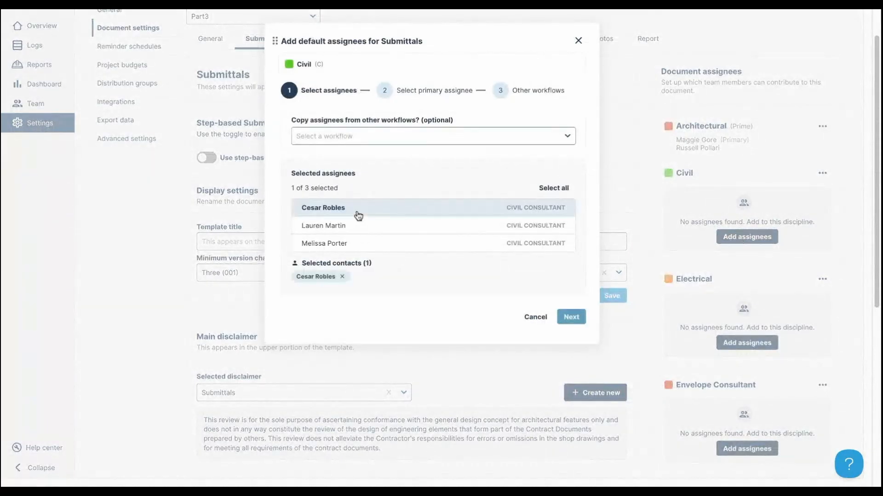
{"action": "left_click", "coordinate": [361, 227]}
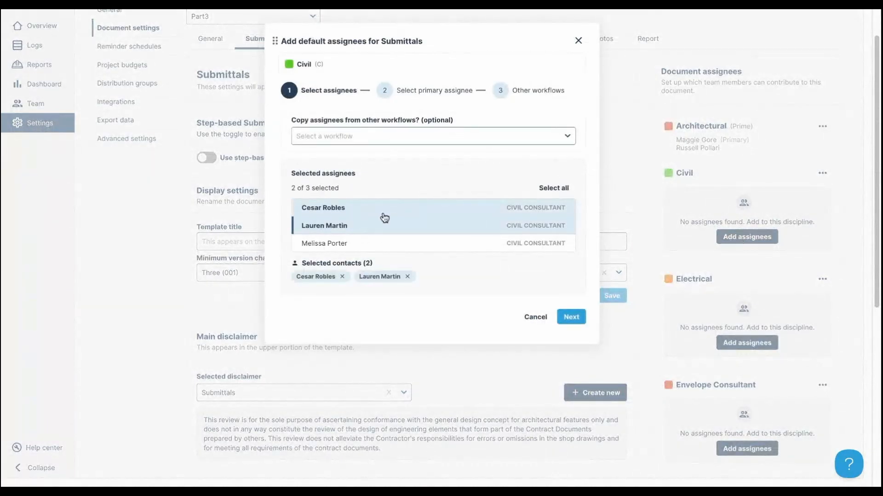
{"action": "left_click", "coordinate": [435, 143]}
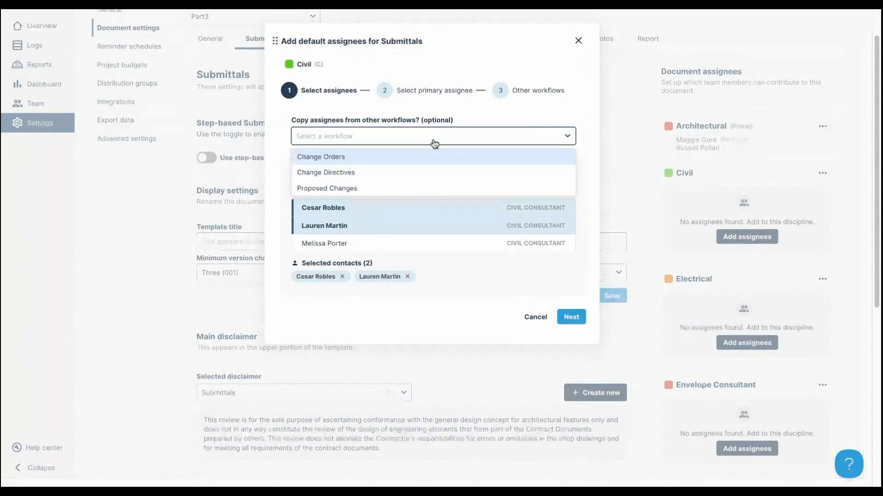
{"action": "left_click", "coordinate": [395, 138]}
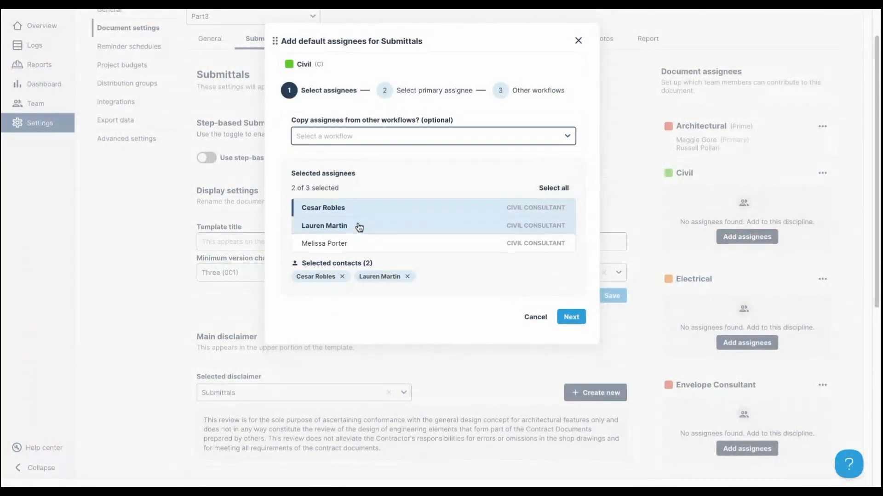
{"action": "left_click", "coordinate": [572, 319]}
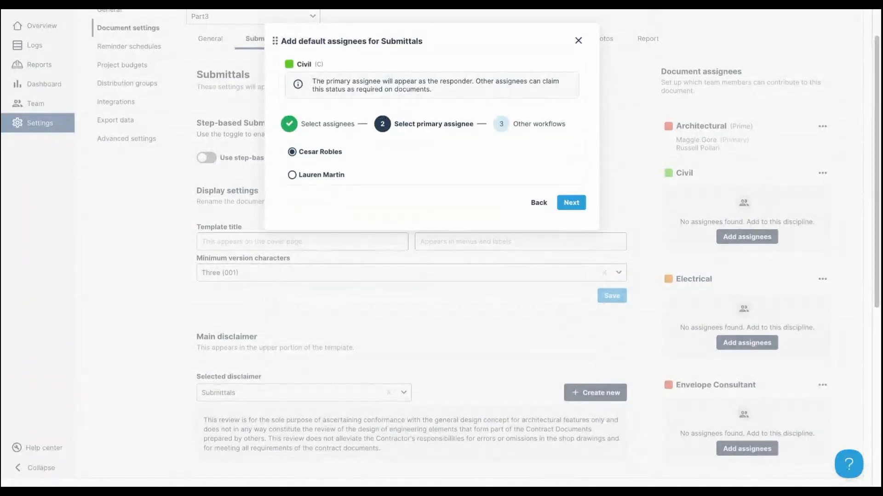
{"action": "left_click", "coordinate": [322, 179]}
- Apply the Civil assignees to RFIs too, replacing non-issued assignees, and save
{"action": "left_click", "coordinate": [571, 203]}
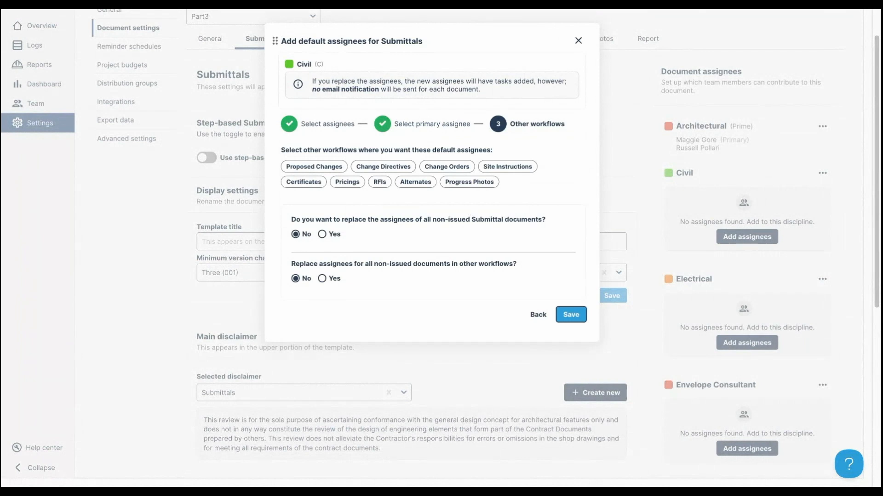
{"action": "left_click", "coordinate": [379, 182]}
{"action": "left_click", "coordinate": [322, 234]}
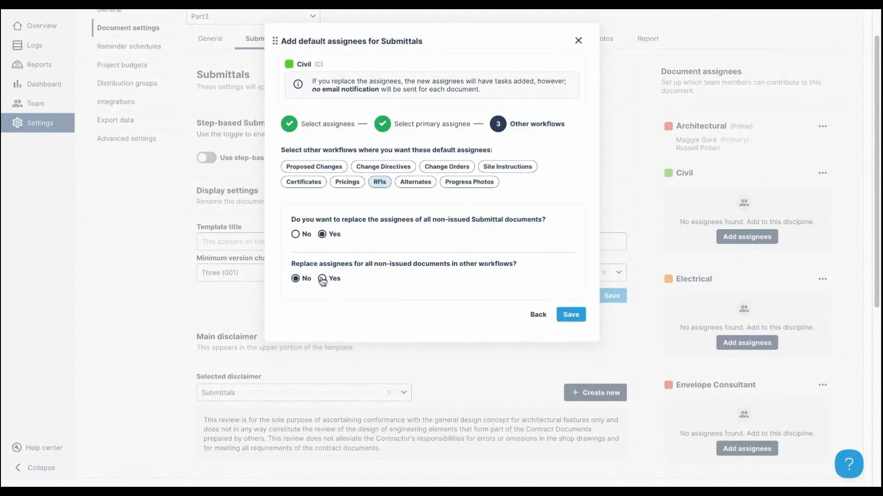
{"action": "left_click", "coordinate": [322, 278]}
{"action": "left_click", "coordinate": [571, 315]}
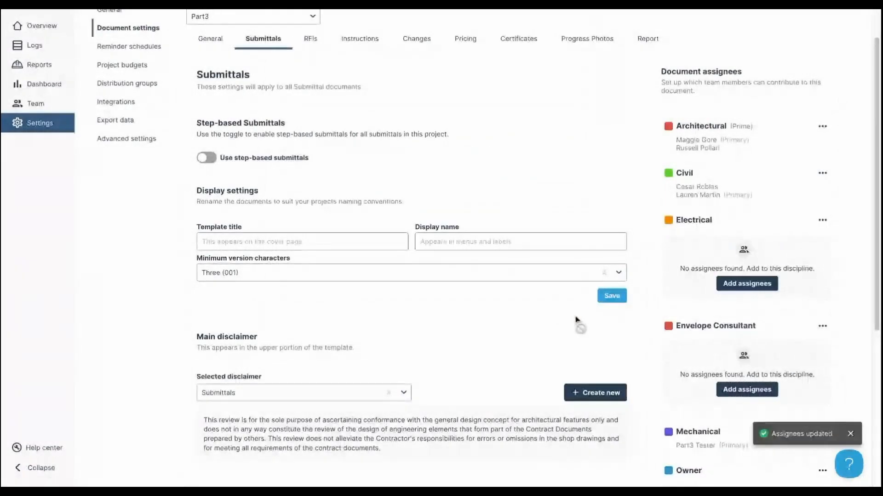
{"action": "scroll", "coordinate": [754, 273], "scroll_direction": "up", "scroll_amount": 1}
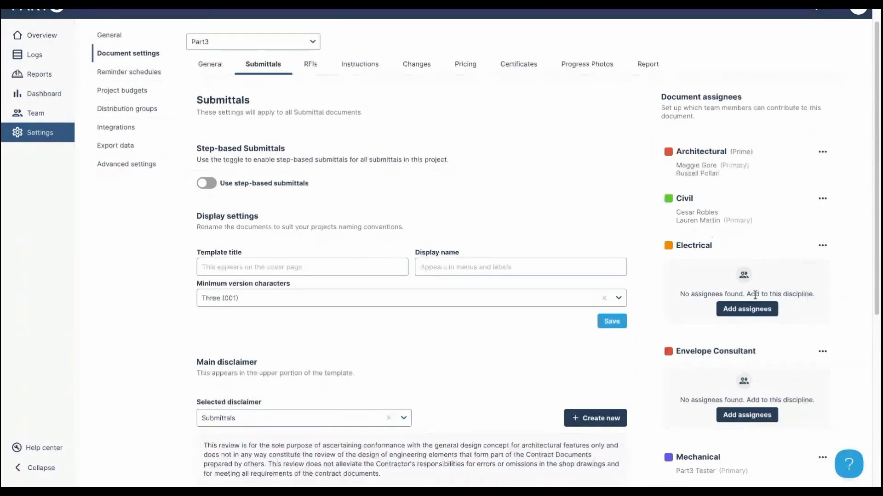
- Add both electrical consultants as Electrical default assignees, the second as primary
{"action": "left_click", "coordinate": [311, 64]}
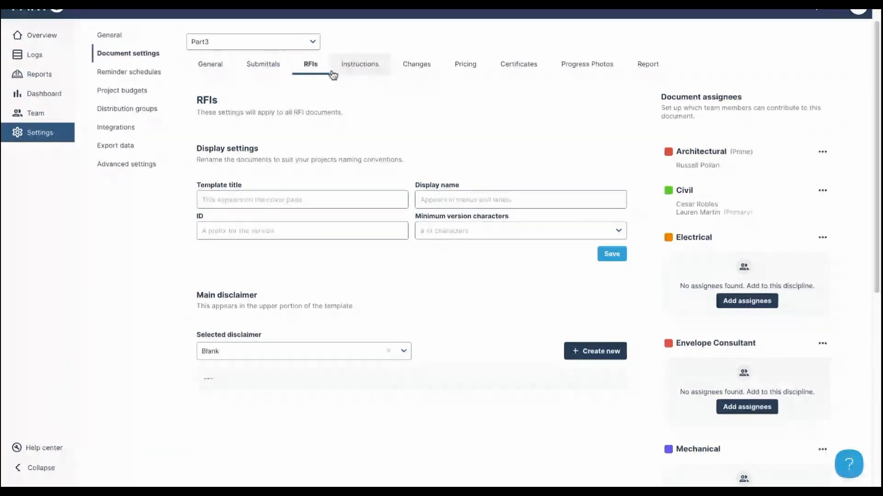
{"action": "left_click", "coordinate": [275, 70]}
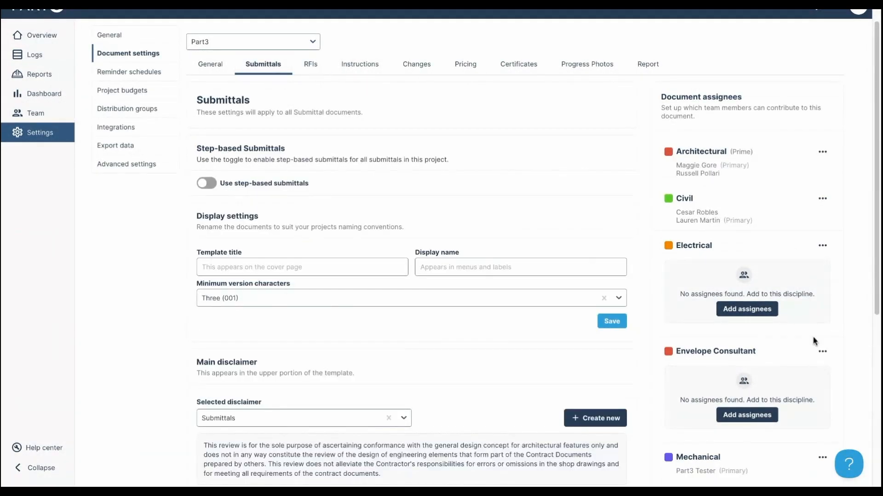
{"action": "left_click", "coordinate": [747, 308]}
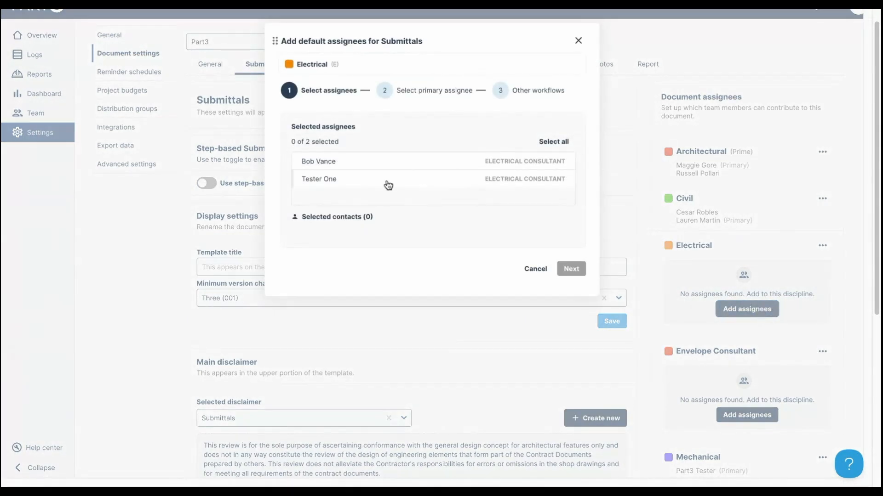
{"action": "left_click", "coordinate": [365, 162]}
{"action": "left_click", "coordinate": [362, 179]}
{"action": "left_click", "coordinate": [571, 269]}
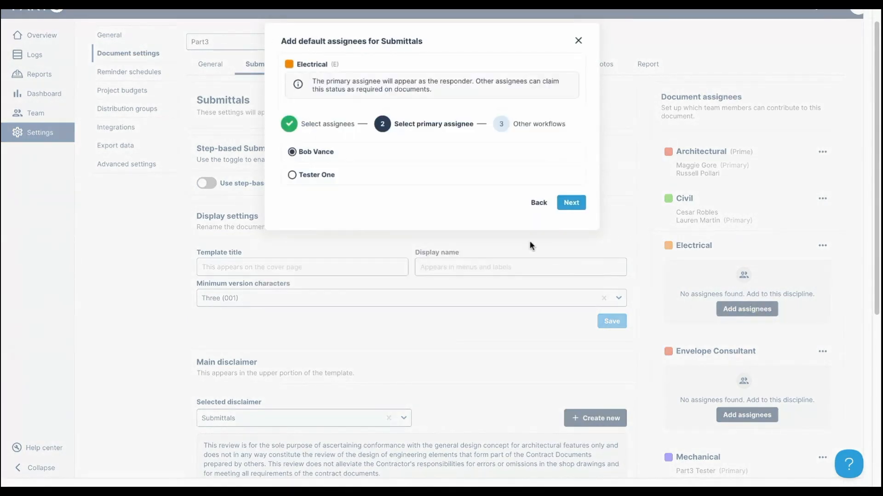
{"action": "left_click", "coordinate": [339, 181]}
- Apply the Electrical assignees to RFIs, replacing non-issued assignees, and save
{"action": "left_click", "coordinate": [571, 203]}
{"action": "left_click", "coordinate": [379, 182]}
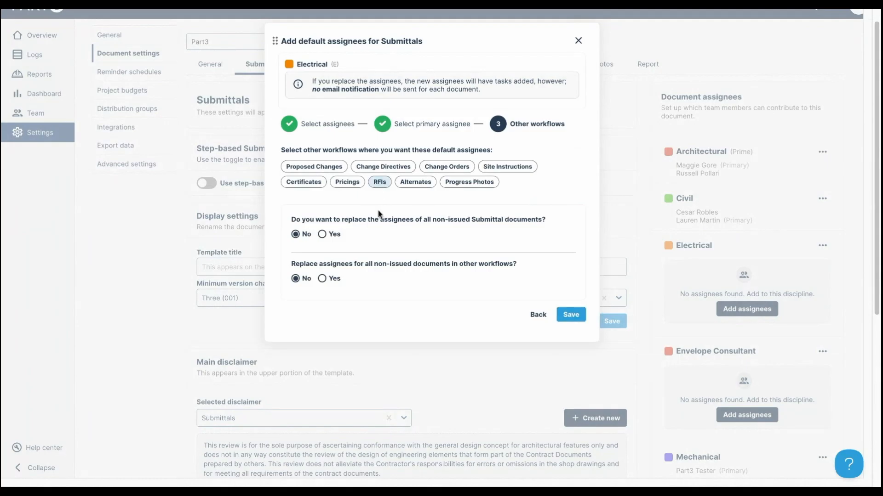
{"action": "left_click", "coordinate": [322, 234]}
{"action": "left_click", "coordinate": [322, 278]}
{"action": "left_click", "coordinate": [571, 315]}
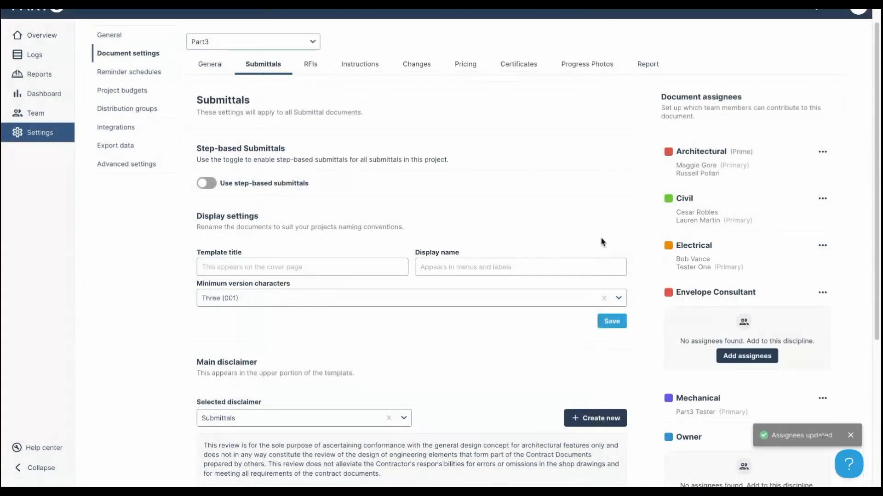
- Dismiss the empty Envelope Consultant assignee dialog and switch to the RFIs settings
{"action": "left_click", "coordinate": [759, 356]}
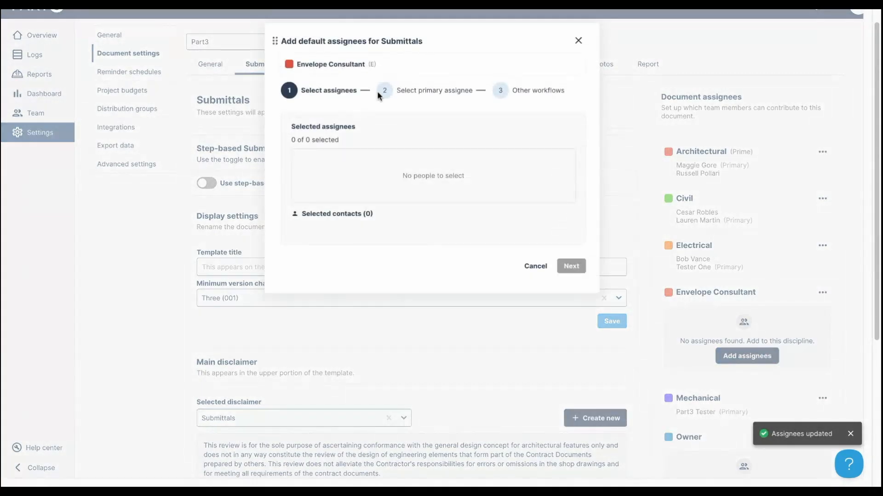
{"action": "left_click", "coordinate": [535, 266]}
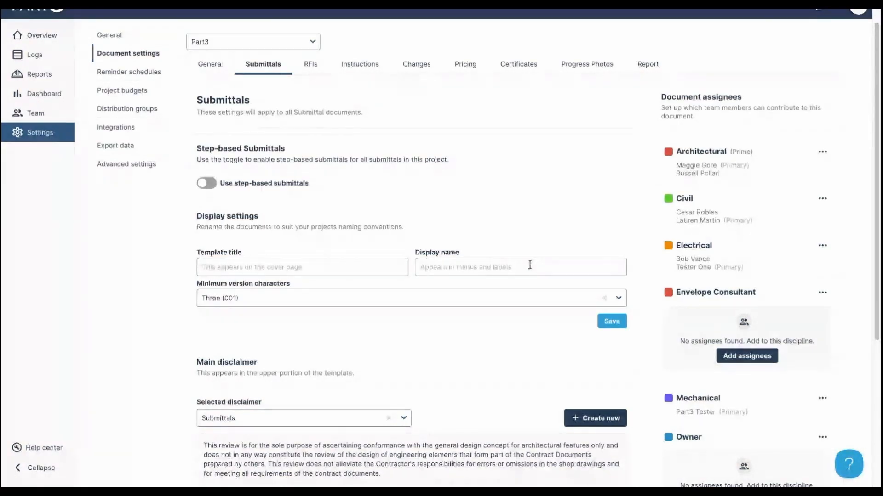
{"action": "left_click", "coordinate": [317, 74]}
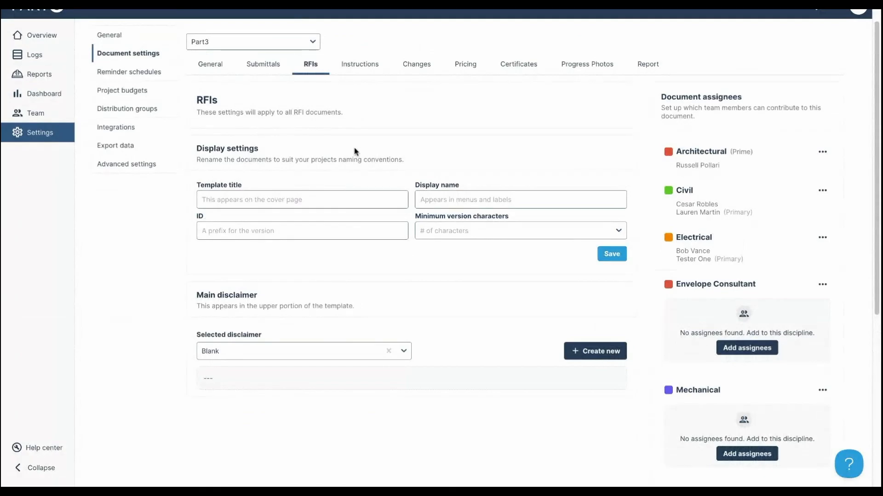
- Show the Reminder schedules settings with 8 am emails and Certificates reminders
{"action": "left_click", "coordinate": [140, 75]}
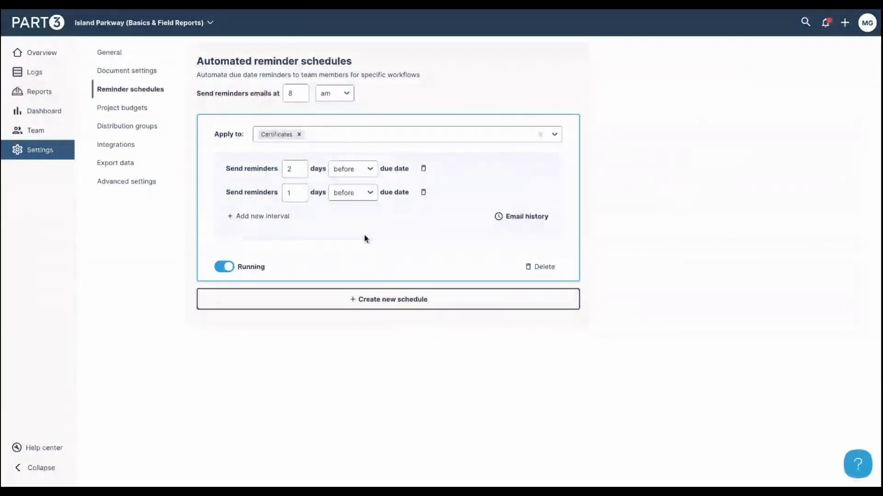
- Add a second reminder schedule applied to RFIs and Submittals
{"action": "left_click", "coordinate": [417, 311]}
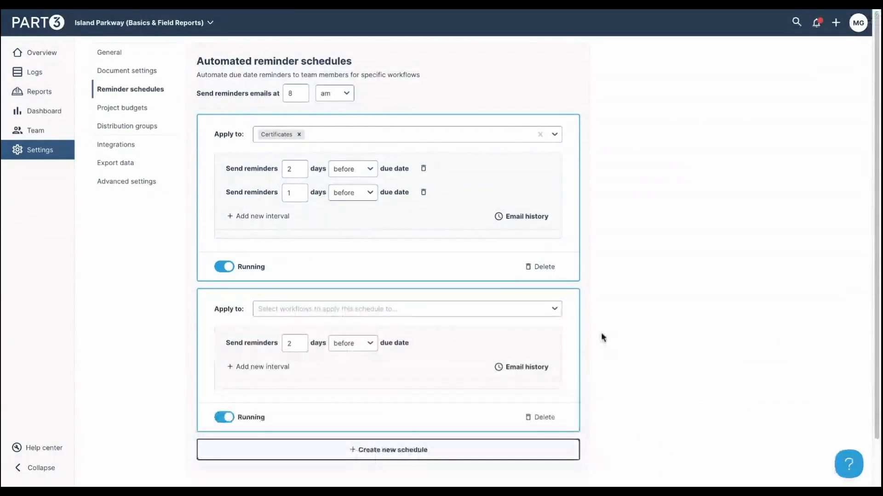
{"action": "scroll", "coordinate": [603, 338], "scroll_direction": "down", "scroll_amount": 2}
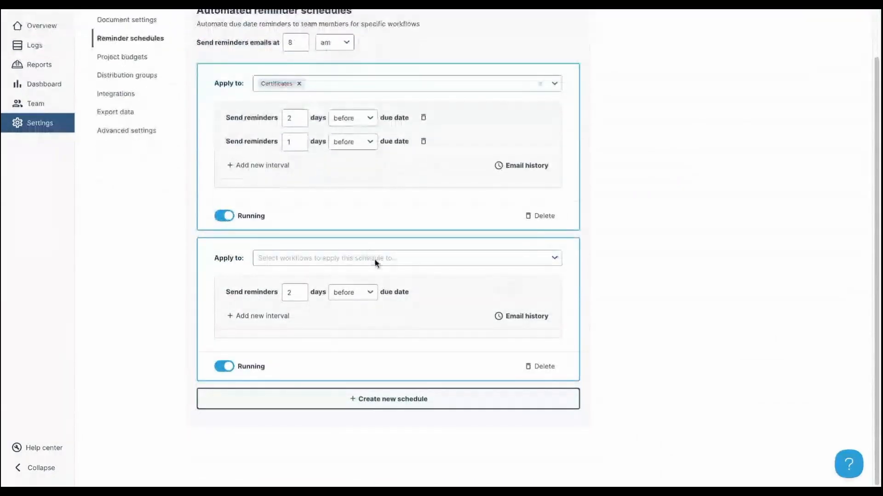
{"action": "left_click", "coordinate": [374, 259]}
{"action": "left_click", "coordinate": [352, 292]}
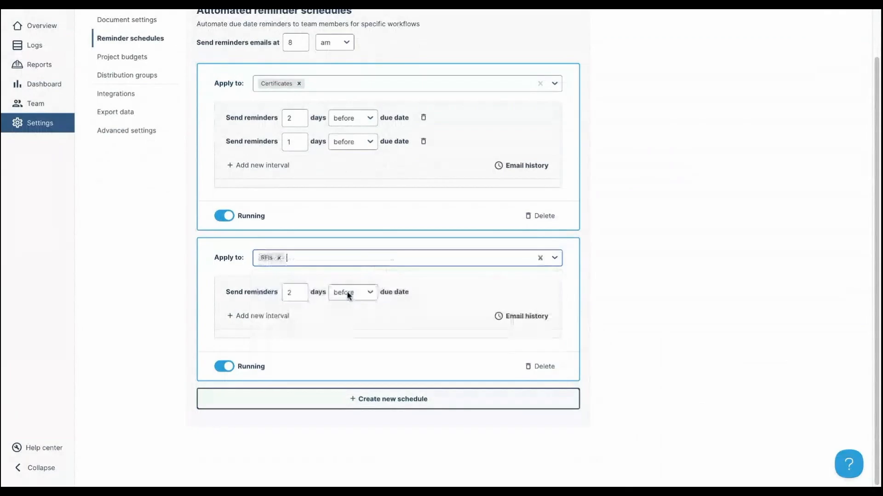
{"action": "left_click", "coordinate": [336, 260]}
{"action": "left_click", "coordinate": [339, 277]}
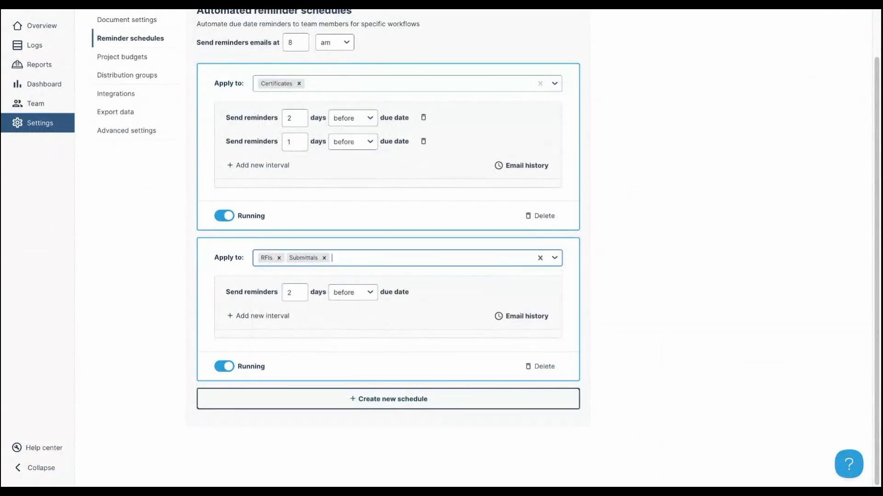
- Add reminder intervals to the second schedule, setting the fourth to 1 day after due
{"action": "left_click", "coordinate": [271, 321]}
{"action": "left_click", "coordinate": [275, 341]}
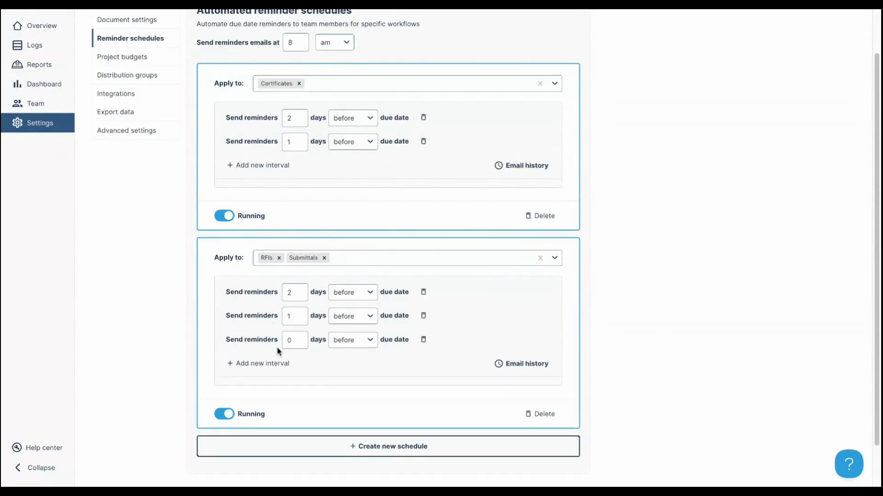
{"action": "left_click", "coordinate": [272, 363]}
{"action": "scroll", "coordinate": [445, 279], "scroll_direction": "down", "scroll_amount": 1}
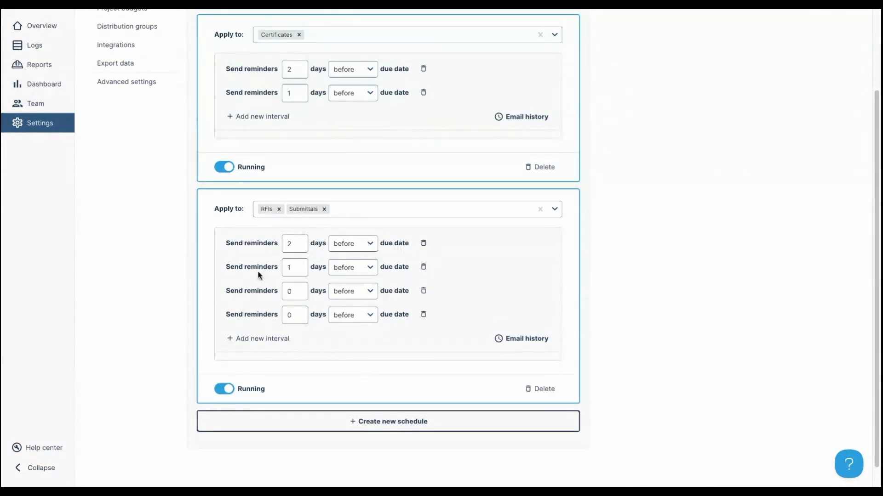
{"action": "left_click", "coordinate": [298, 318]}
{"action": "left_click", "coordinate": [299, 314]}
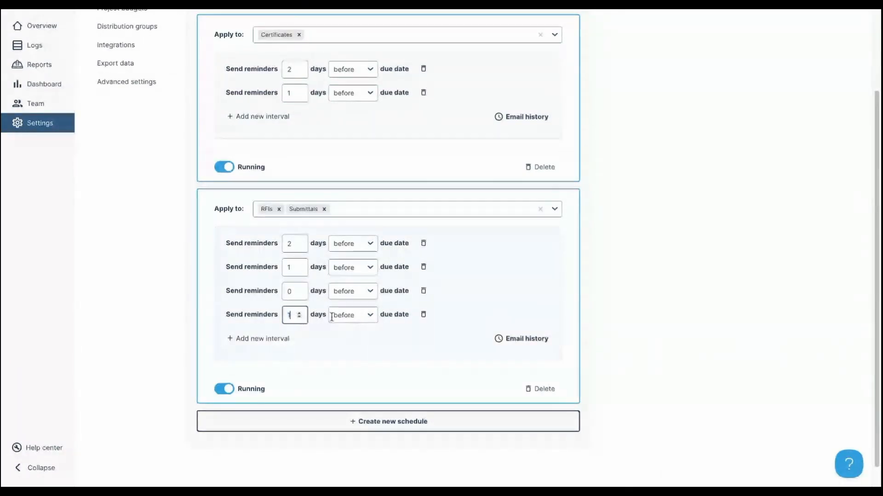
{"action": "left_click", "coordinate": [353, 314]}
{"action": "left_click", "coordinate": [350, 349]}
{"action": "scroll", "coordinate": [525, 311], "scroll_direction": "down", "scroll_amount": 1}
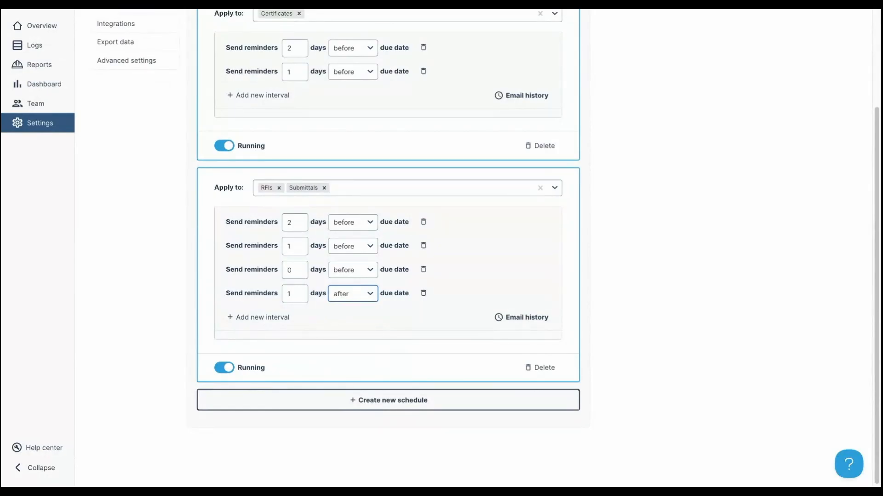
- Pause and resume the RFIs and Submittals schedule, and view its email history
{"action": "left_click", "coordinate": [225, 370]}
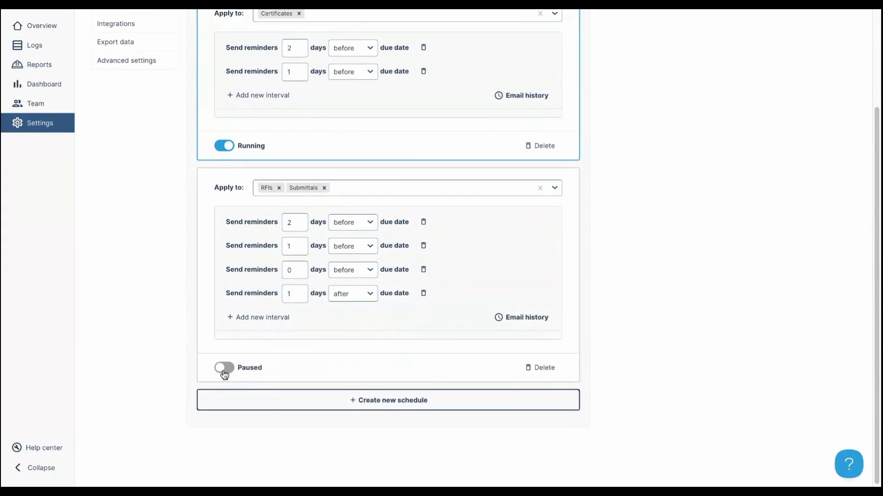
{"action": "left_click", "coordinate": [226, 369]}
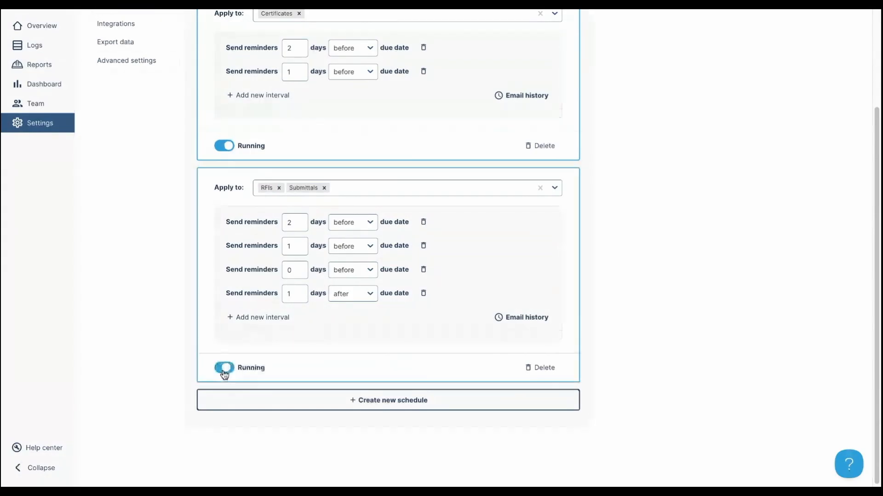
{"action": "left_click", "coordinate": [518, 324]}
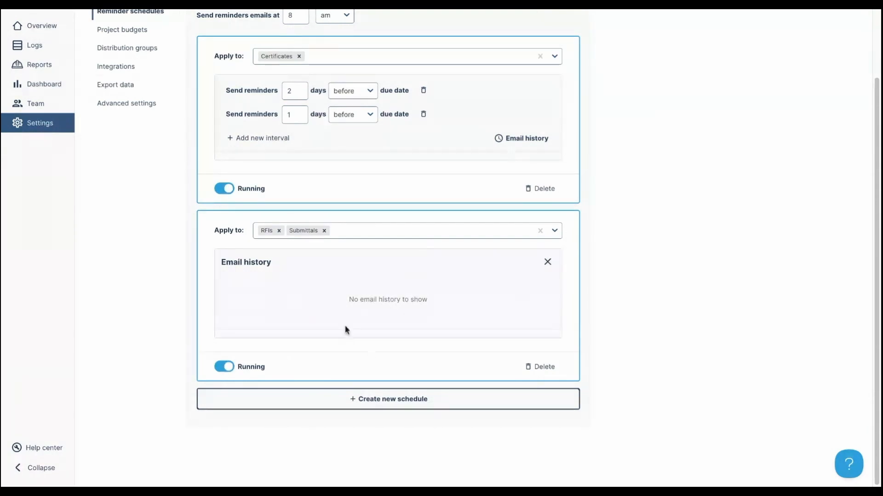
{"action": "left_click", "coordinate": [548, 262]}
- Open the Distribution groups settings
{"action": "scroll", "coordinate": [598, 345], "scroll_direction": "down", "scroll_amount": 1}
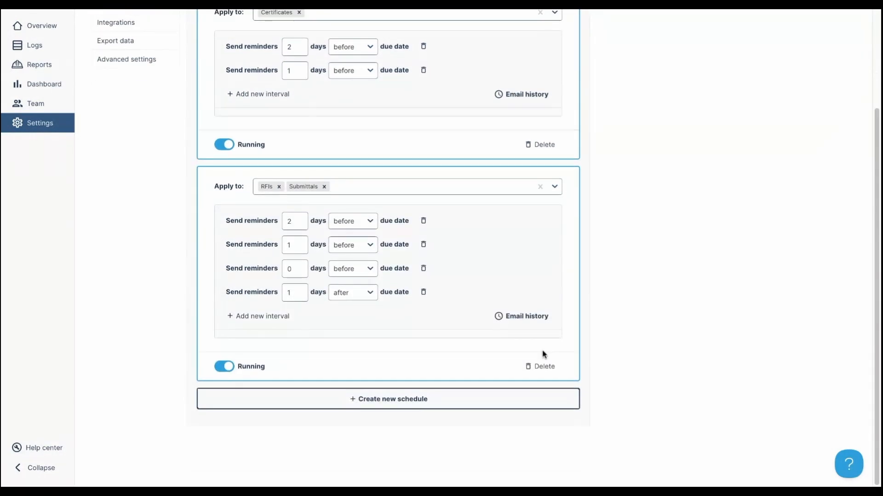
{"action": "scroll", "coordinate": [183, 249], "scroll_direction": "up", "scroll_amount": 1}
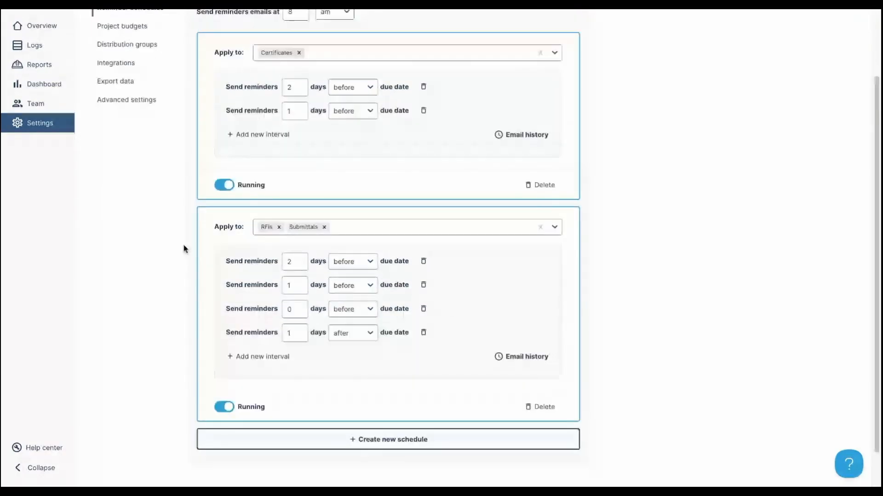
{"action": "scroll", "coordinate": [184, 248], "scroll_direction": "up", "scroll_amount": 2}
{"action": "left_click", "coordinate": [142, 132]}
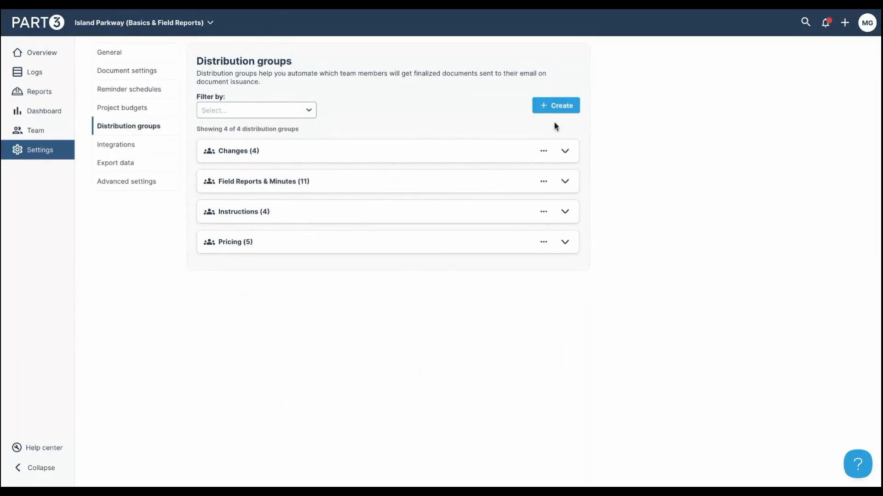
- Start a distribution group named 'submittals rfis' applied to Submittals and RFIs
{"action": "left_click", "coordinate": [554, 107]}
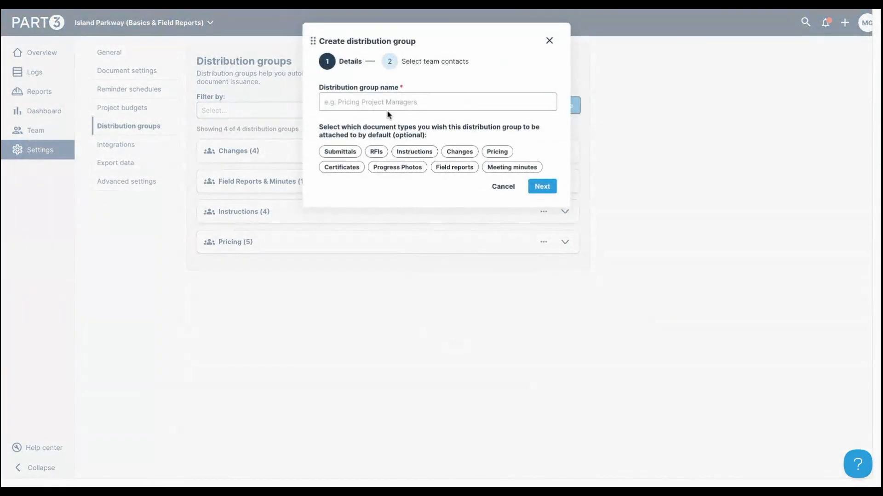
{"action": "left_click", "coordinate": [356, 153]}
{"action": "left_click", "coordinate": [374, 101]}
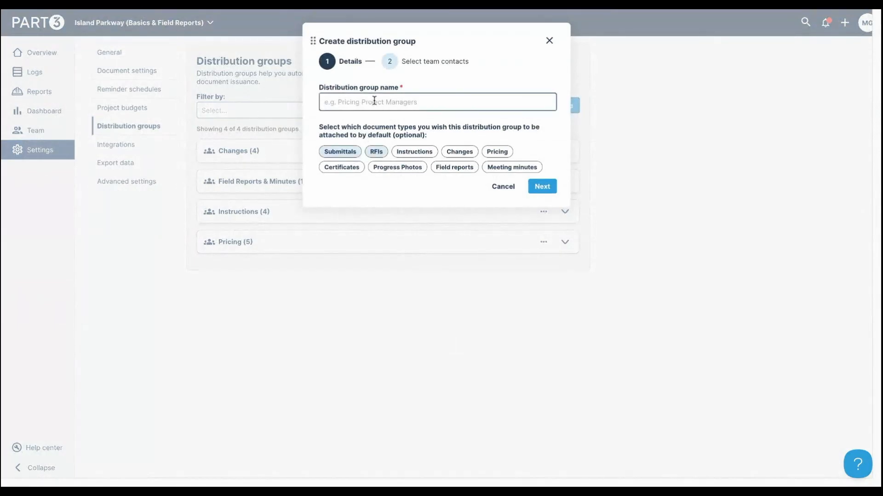
{"action": "type", "text": "submittals rfis"}
{"action": "left_click", "coordinate": [544, 187]}
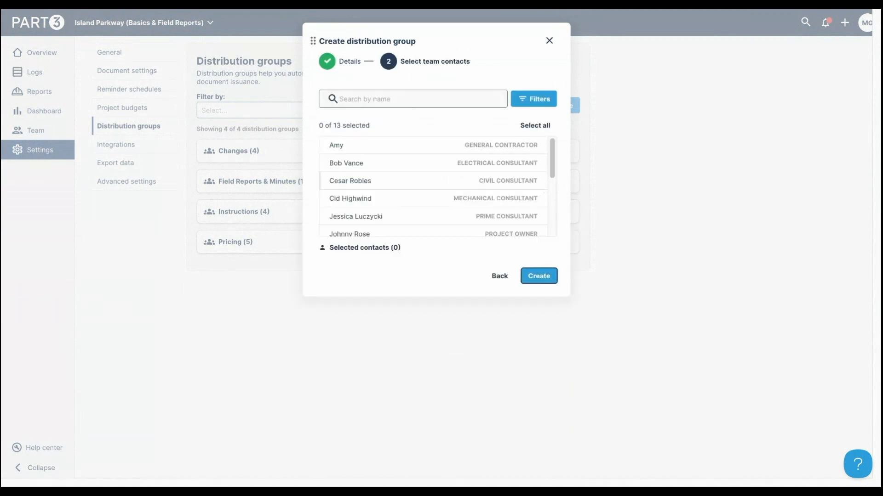
- Add the mechanical, prime and civil consultants and project owner, create the group, and review it
{"action": "left_click", "coordinate": [409, 195]}
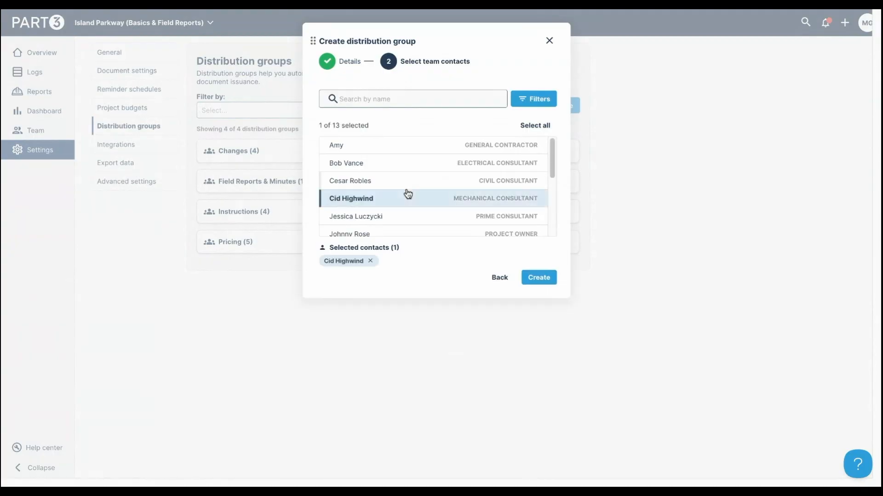
{"action": "scroll", "coordinate": [416, 202], "scroll_direction": "down", "scroll_amount": 1}
{"action": "left_click", "coordinate": [419, 204]}
{"action": "left_click", "coordinate": [421, 211]}
{"action": "left_click", "coordinate": [485, 227]}
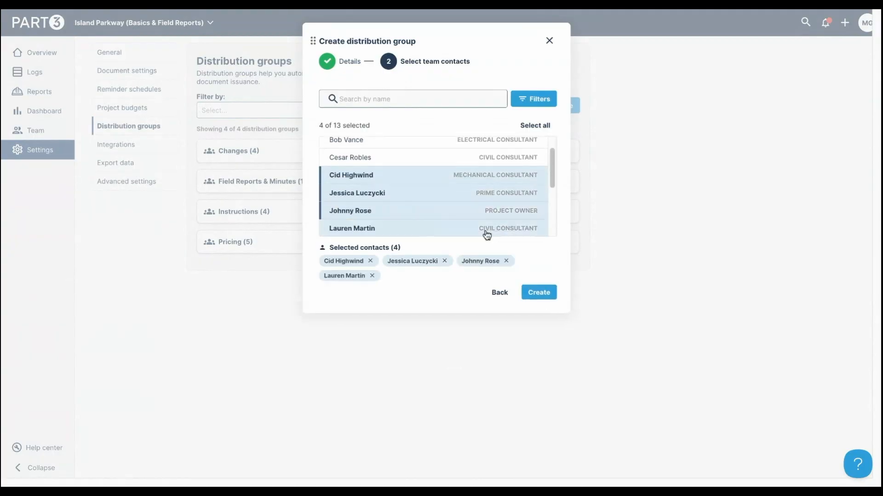
{"action": "scroll", "coordinate": [494, 230], "scroll_direction": "down", "scroll_amount": 1}
{"action": "left_click", "coordinate": [546, 294]}
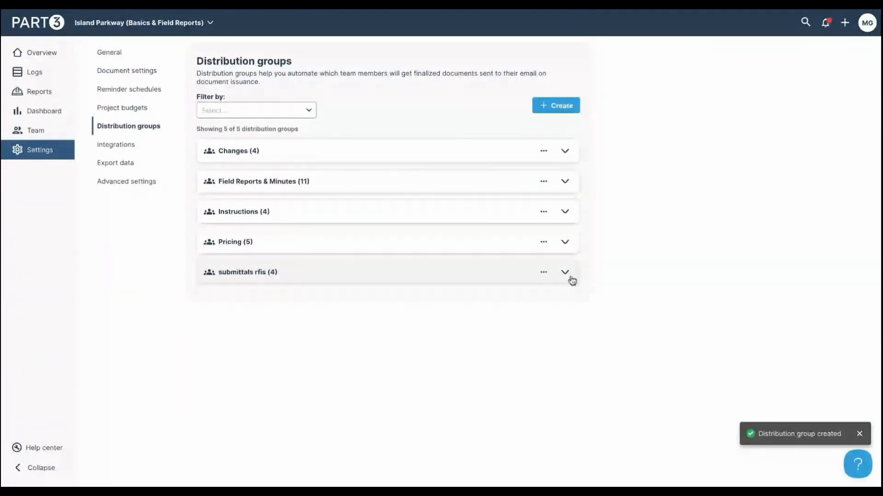
{"action": "left_click", "coordinate": [565, 279]}
{"action": "scroll", "coordinate": [611, 299], "scroll_direction": "down", "scroll_amount": 1}
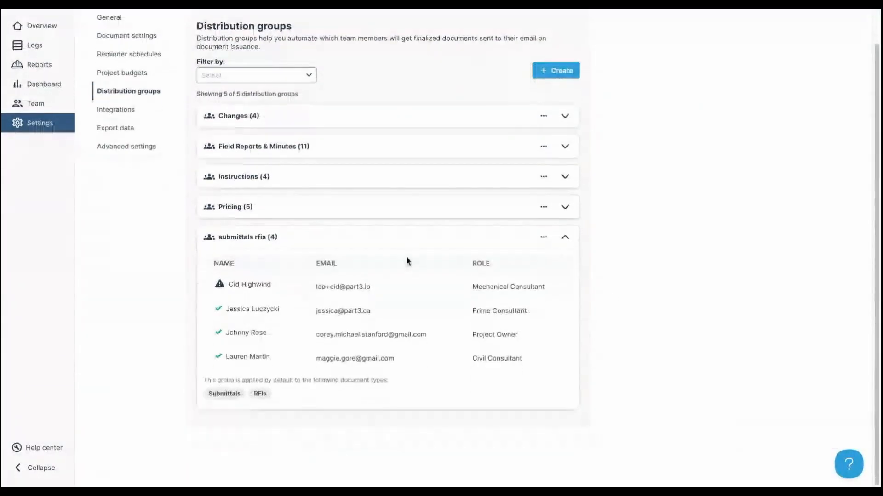
{"action": "left_click", "coordinate": [566, 239]}
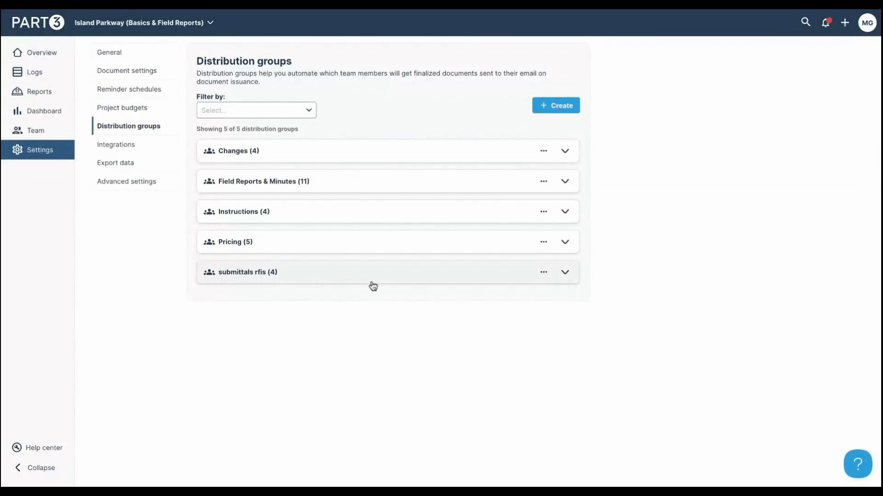
- Review the Integrations and Export data settings, then open the Submittals log
{"action": "left_click", "coordinate": [125, 145]}
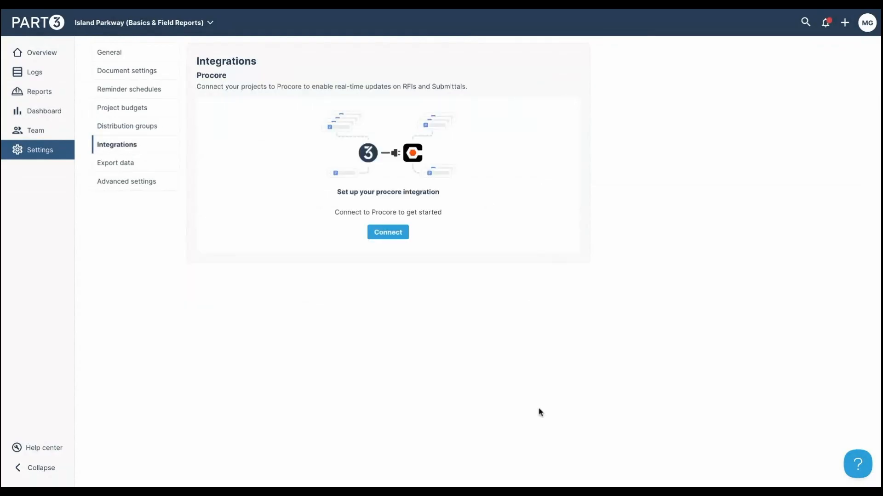
{"action": "left_click", "coordinate": [163, 169]}
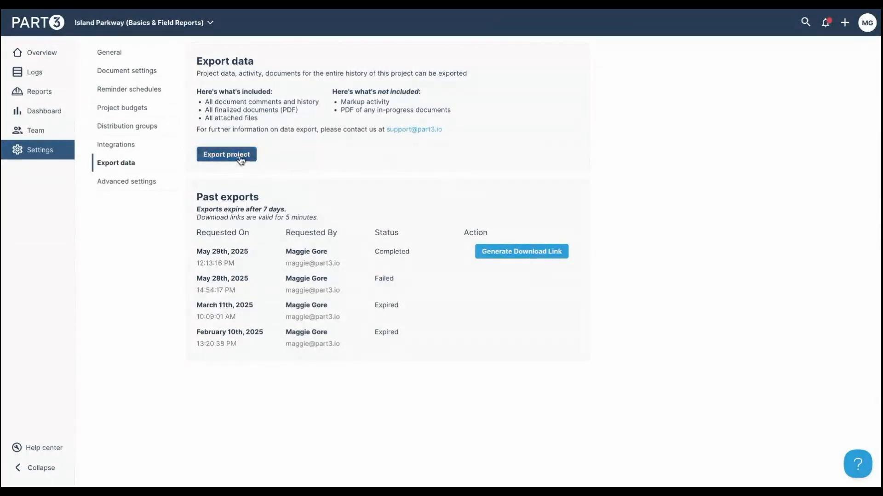
{"action": "left_click", "coordinate": [52, 77]}
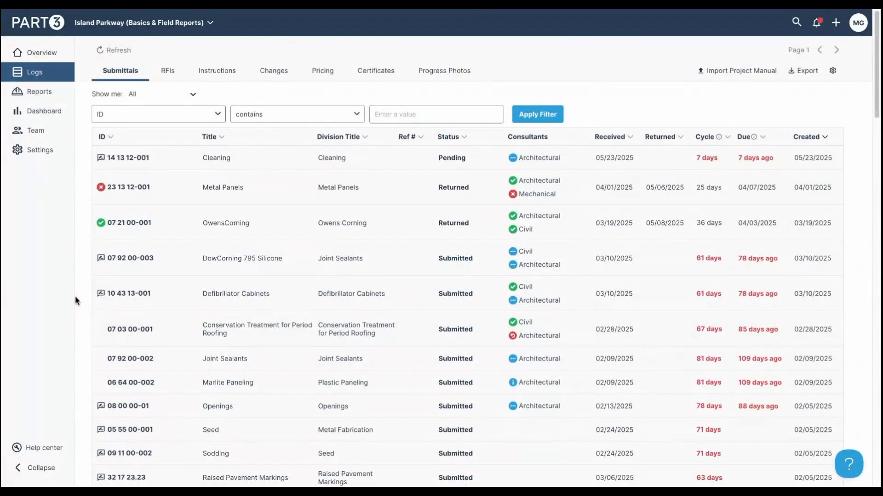
{"action": "scroll", "coordinate": [220, 321], "scroll_direction": "down", "scroll_amount": 7}
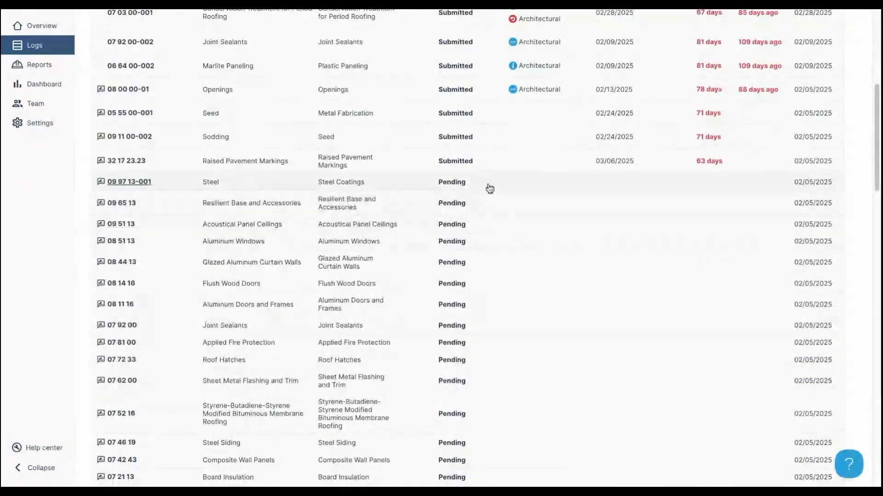
{"action": "scroll", "coordinate": [478, 389], "scroll_direction": "down", "scroll_amount": 2}
{"action": "scroll", "coordinate": [477, 388], "scroll_direction": "down", "scroll_amount": 1}
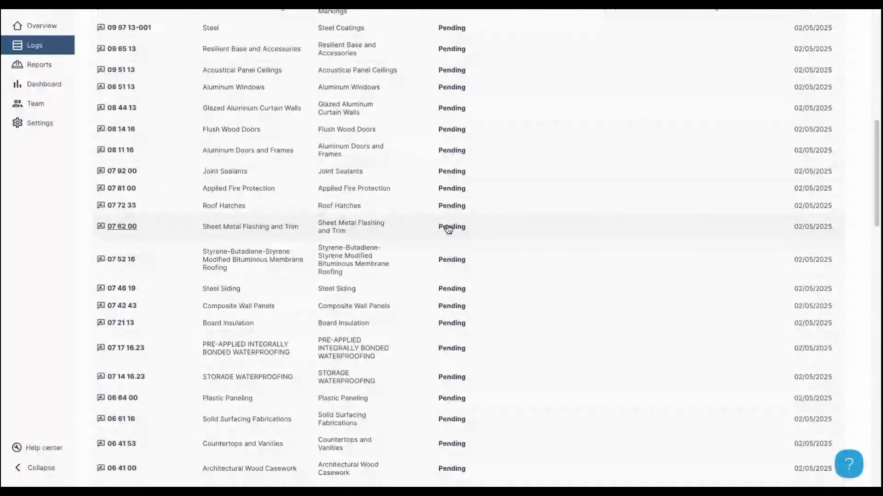
{"action": "scroll", "coordinate": [461, 229], "scroll_direction": "up", "scroll_amount": 3}
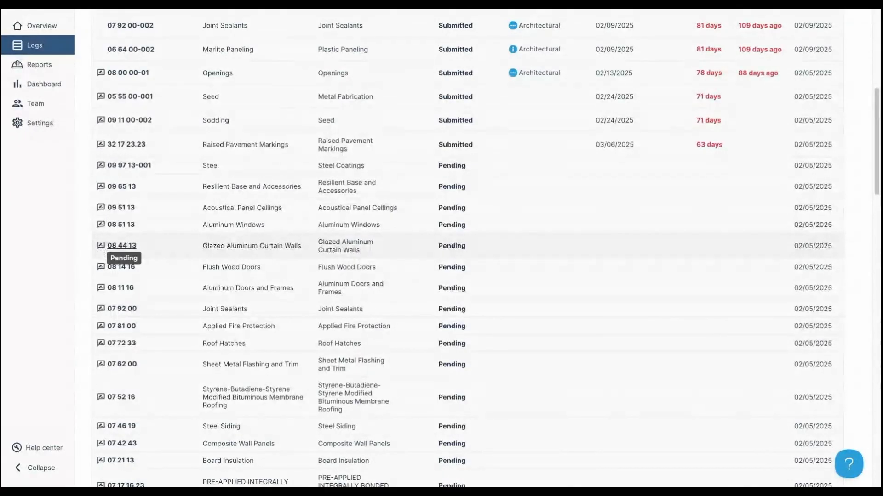
{"action": "left_click", "coordinate": [133, 246]}
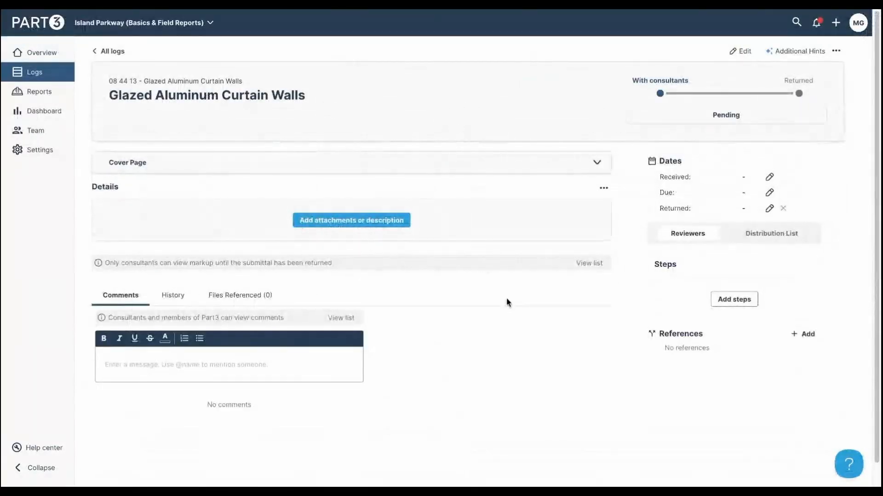
{"action": "left_click", "coordinate": [738, 54]}
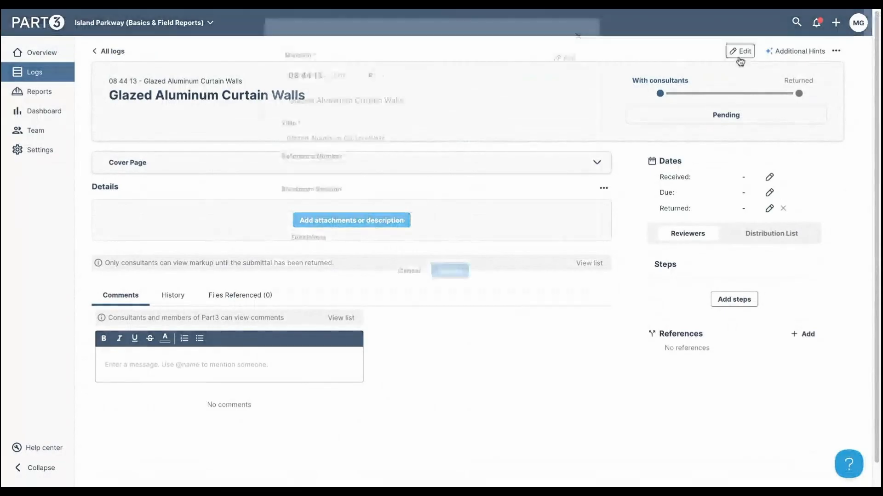
{"action": "left_click", "coordinate": [417, 280]}
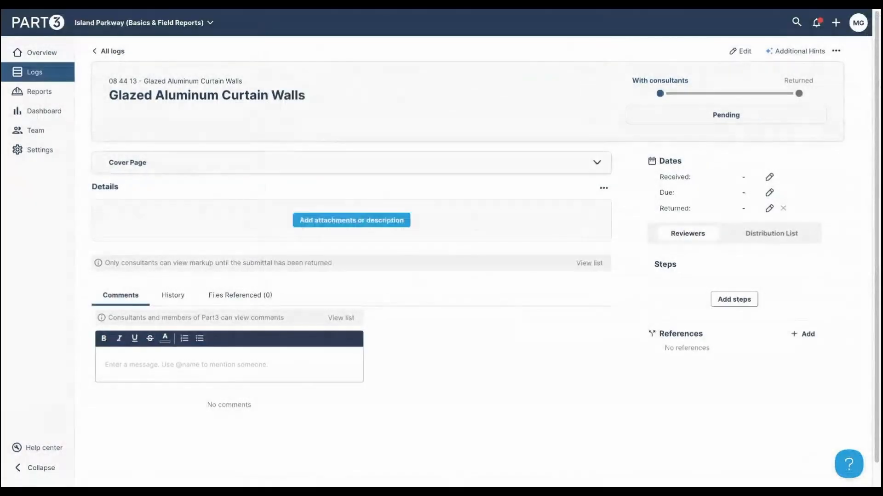
{"action": "left_click", "coordinate": [835, 50]}
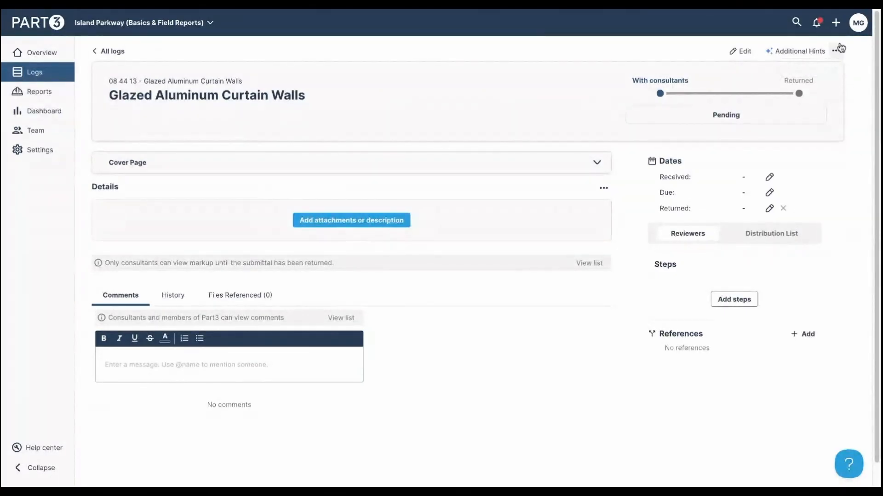
{"action": "left_click", "coordinate": [66, 77]}
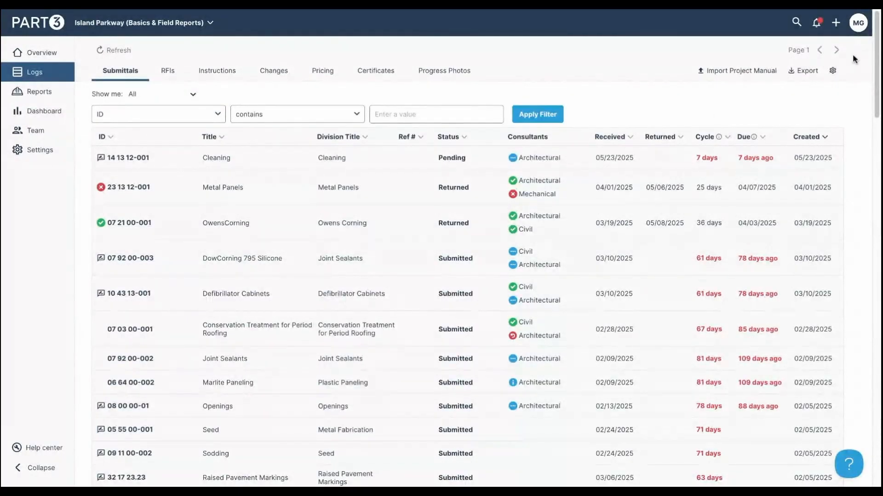
- Start a new submittal under division 06 16 00 Sheathing titled 'sheathing'
{"action": "left_click", "coordinate": [836, 24]}
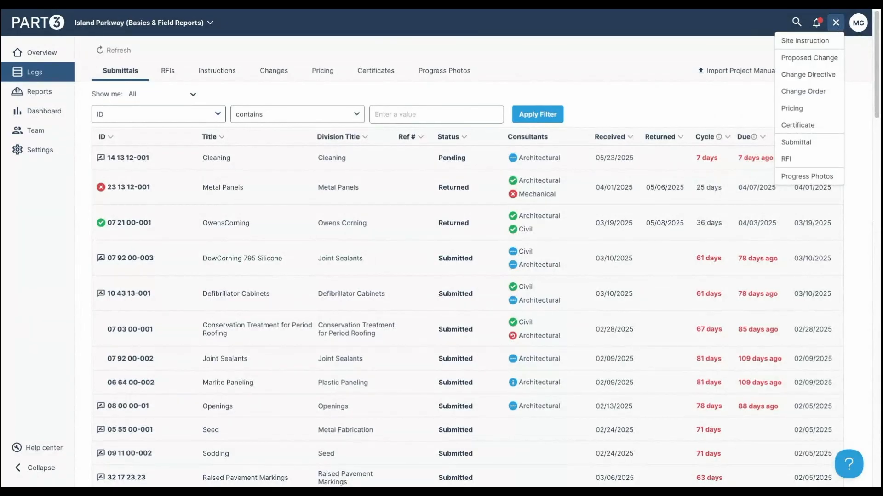
{"action": "left_click", "coordinate": [818, 143]}
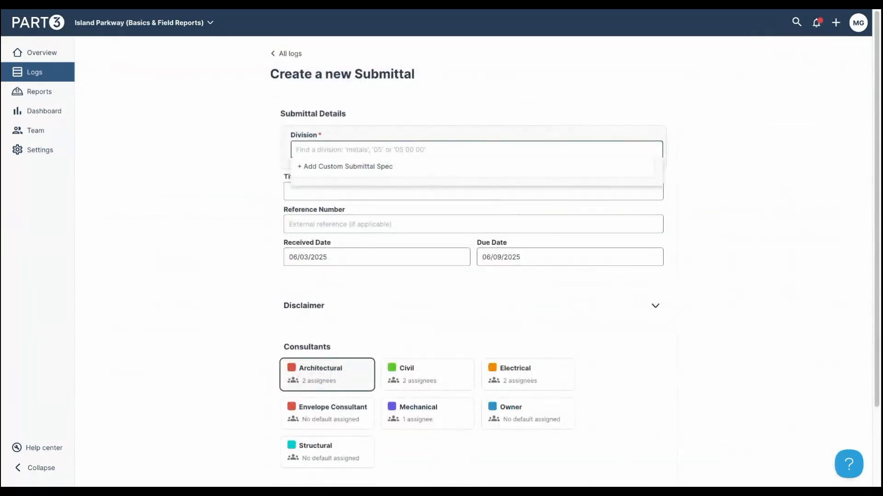
{"action": "type", "text": "06"}
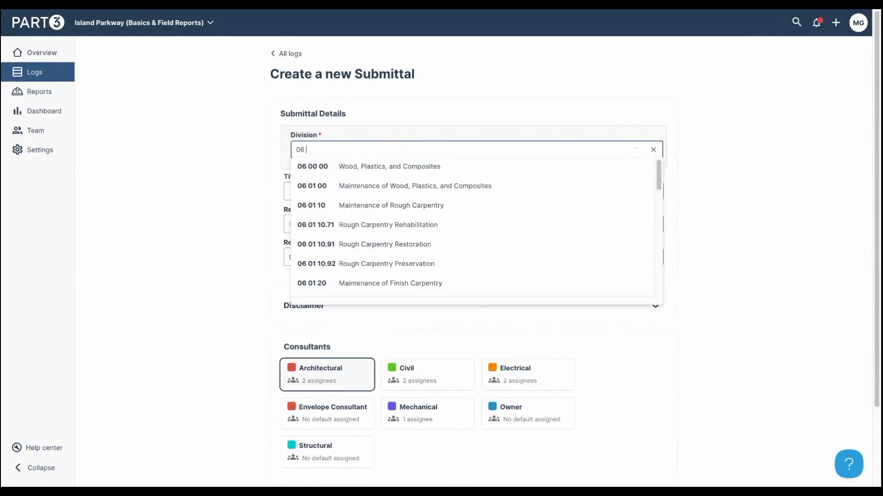
{"action": "type", "text": " 16 "}
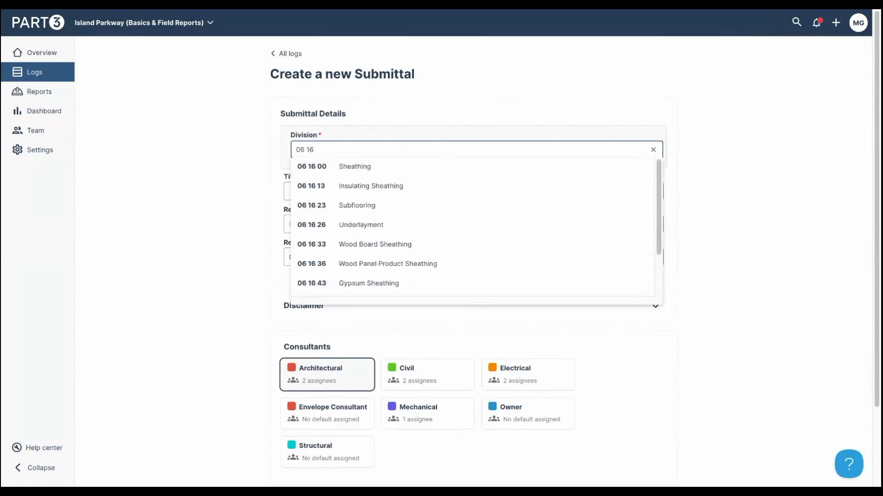
{"action": "type", "text": "00"}
{"action": "left_click", "coordinate": [400, 166]}
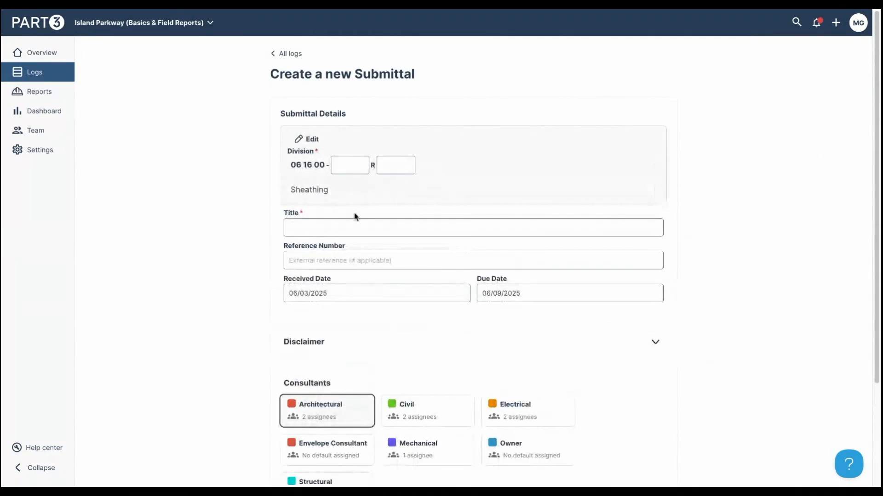
{"action": "left_click", "coordinate": [356, 226]}
{"action": "type", "text": "sheathing"}
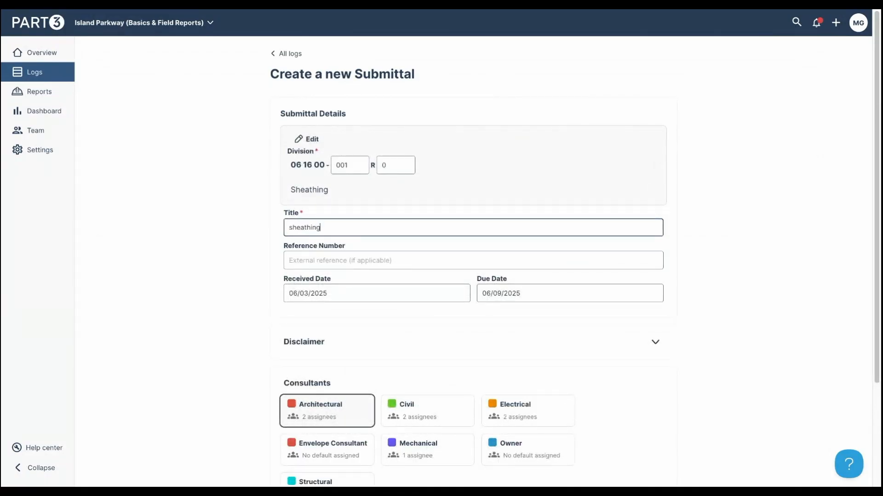
- Enter reference number 675, add the Civil consultant as reviewer, and create the submittal
{"action": "left_click", "coordinate": [362, 264]}
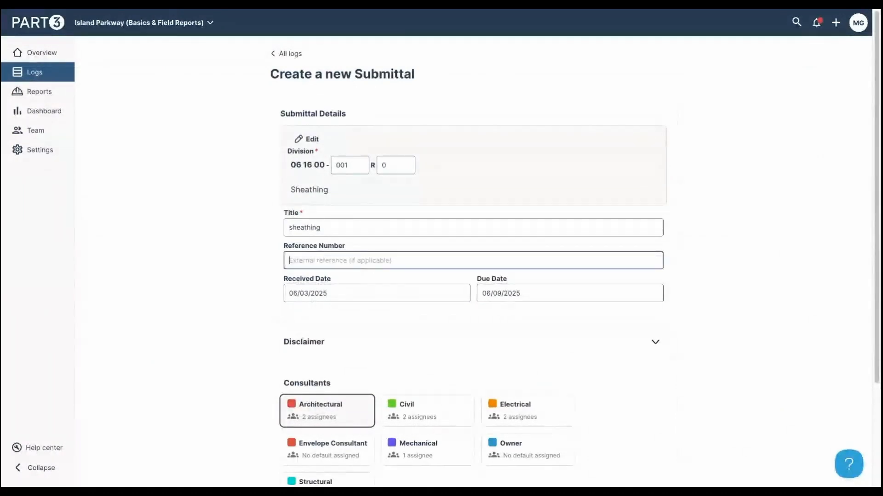
{"action": "type", "text": "675"}
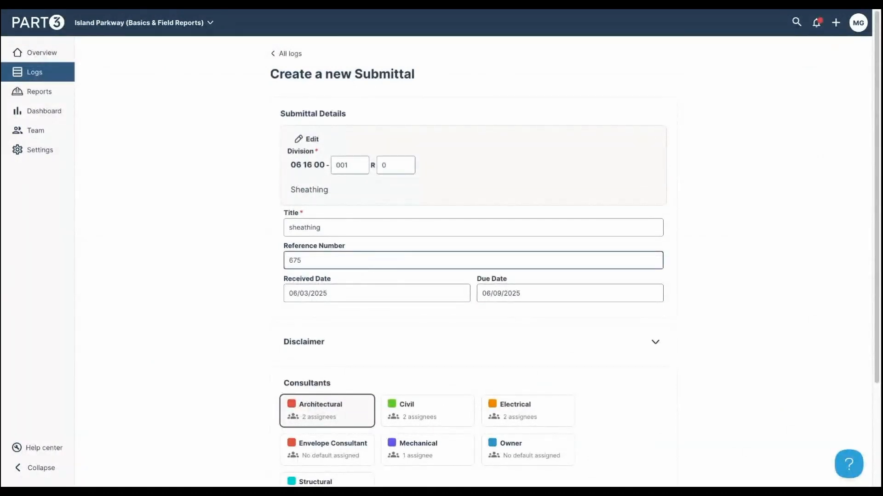
{"action": "scroll", "coordinate": [428, 311], "scroll_direction": "down", "scroll_amount": 2}
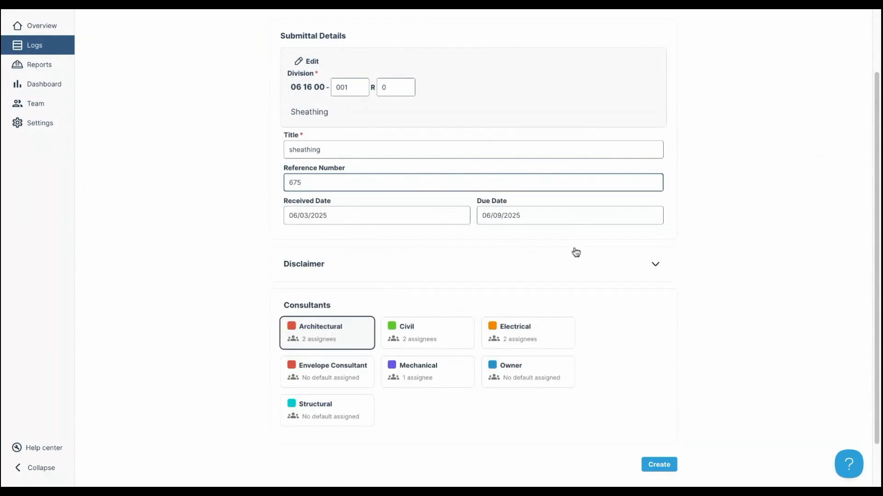
{"action": "left_click", "coordinate": [588, 270]}
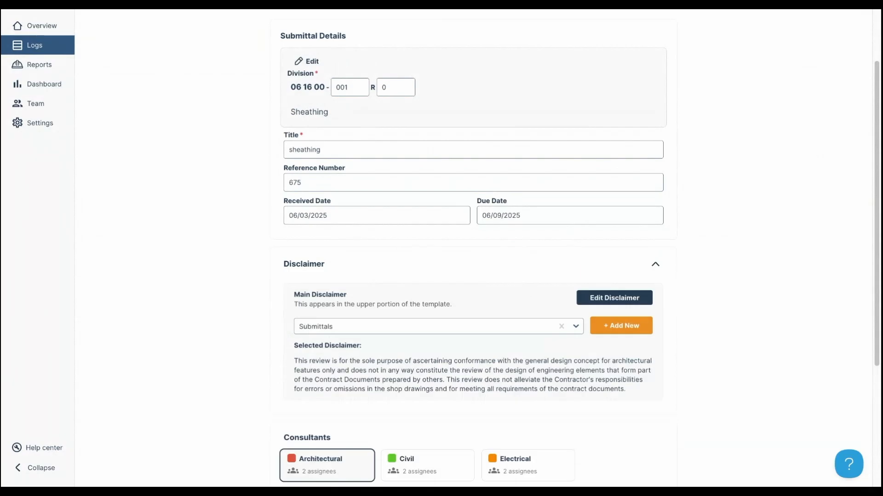
{"action": "left_click", "coordinate": [654, 266]}
{"action": "scroll", "coordinate": [684, 307], "scroll_direction": "down", "scroll_amount": 1}
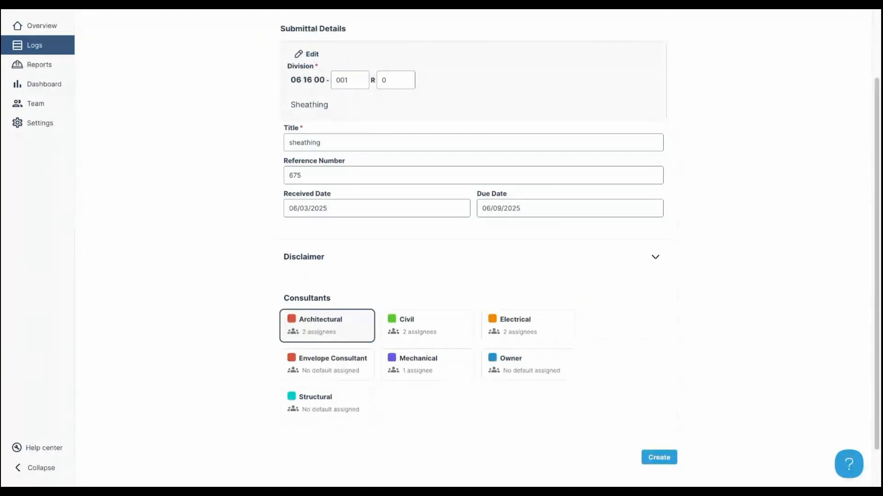
{"action": "left_click", "coordinate": [458, 323]}
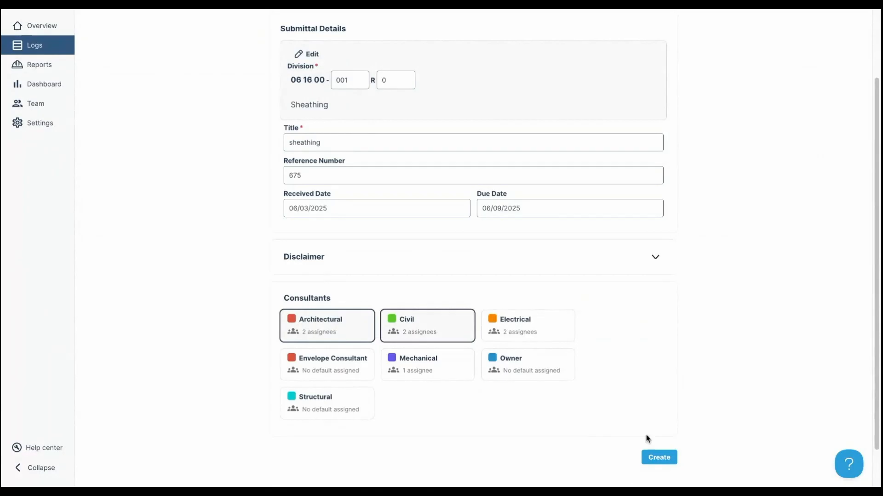
{"action": "left_click", "coordinate": [658, 459]}
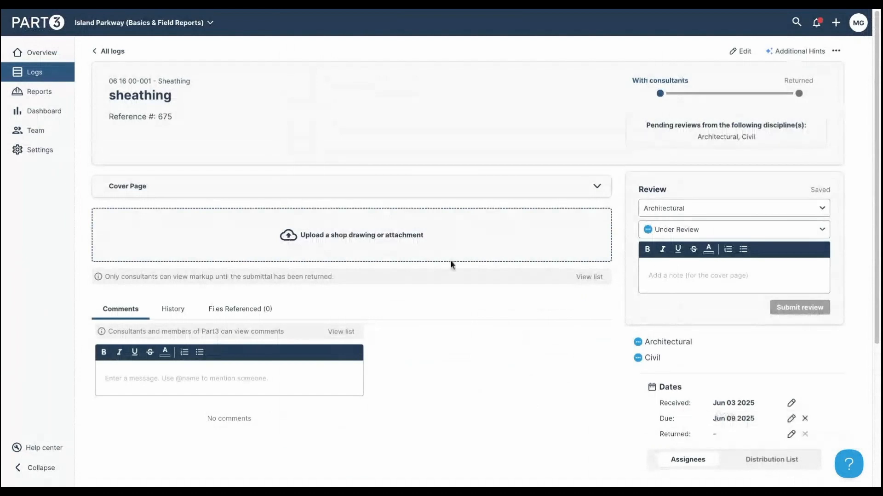
- Attach 06 16 00 Sheathing.pdf from the project files and expand its row to view the review hints
{"action": "left_click", "coordinate": [356, 256]}
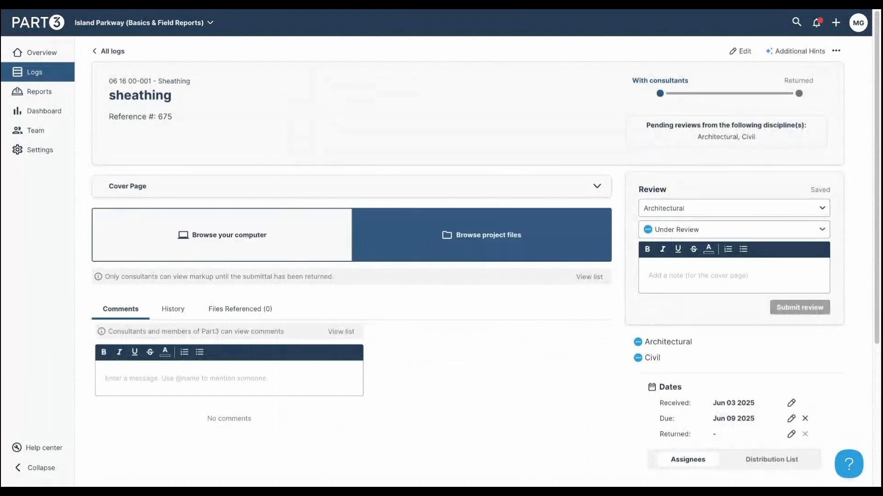
{"action": "left_click", "coordinate": [436, 247]}
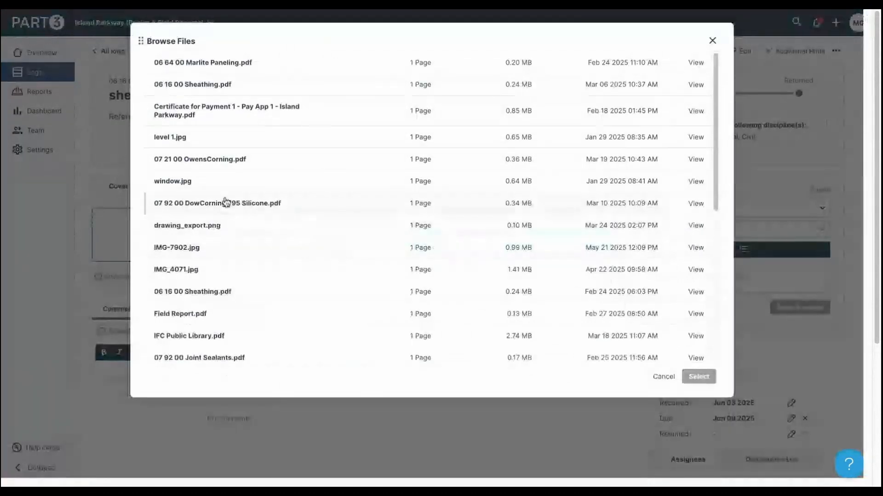
{"action": "left_click", "coordinate": [210, 84]}
{"action": "left_click", "coordinate": [698, 376]}
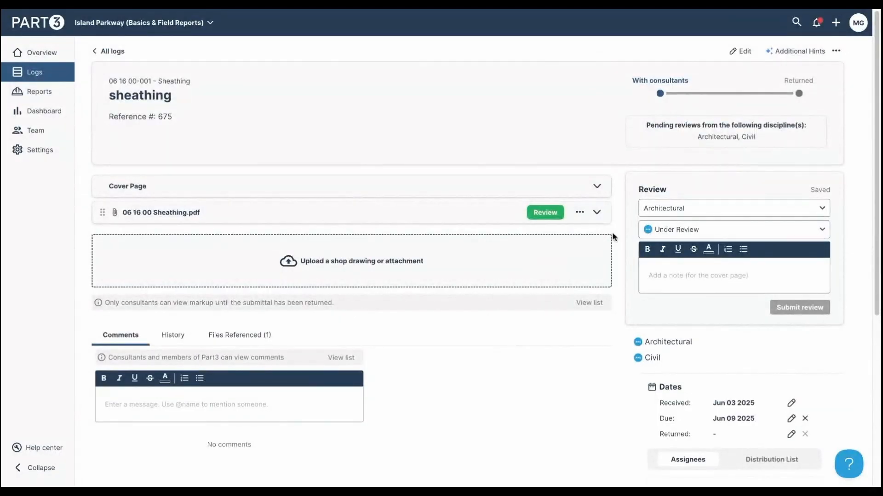
{"action": "left_click", "coordinate": [597, 212]}
{"action": "scroll", "coordinate": [613, 331], "scroll_direction": "down", "scroll_amount": 2}
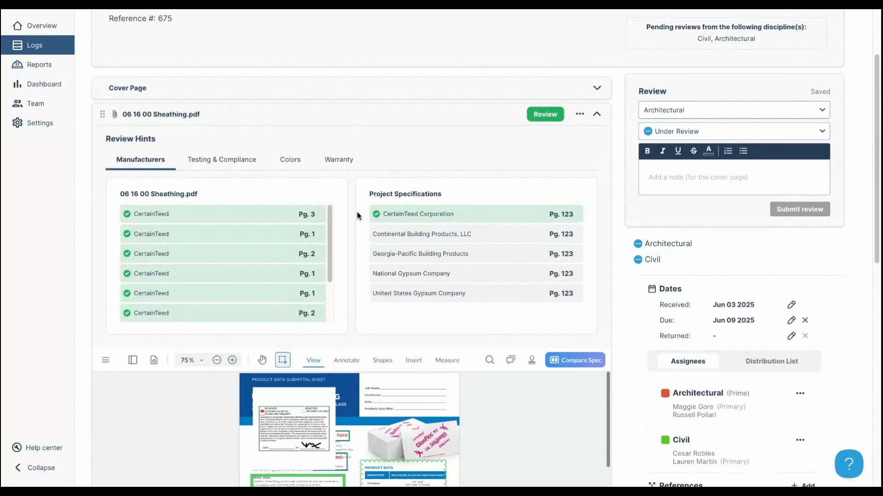
{"action": "left_click", "coordinate": [213, 162]}
{"action": "left_click", "coordinate": [297, 162]}
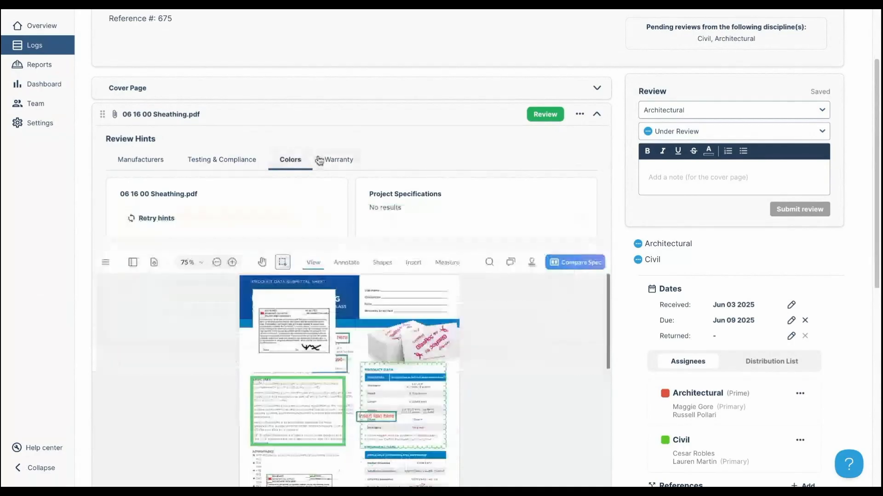
{"action": "left_click", "coordinate": [333, 161]}
{"action": "left_click", "coordinate": [147, 163]}
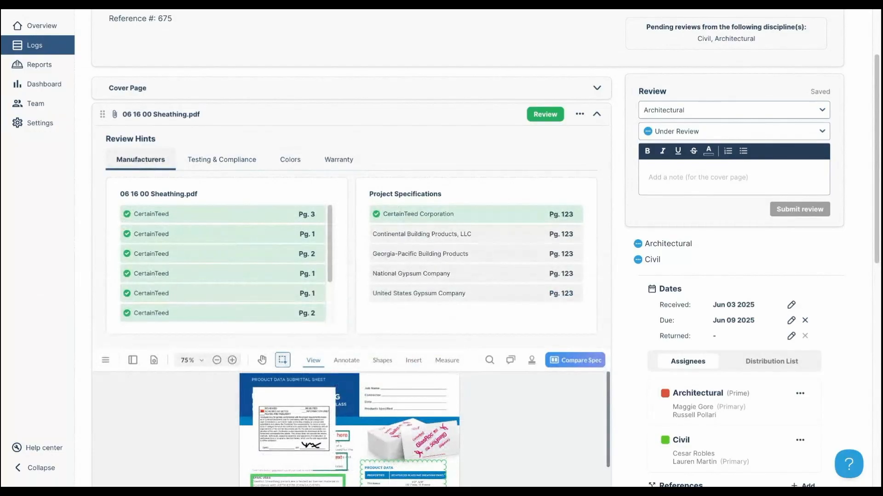
{"action": "scroll", "coordinate": [570, 227], "scroll_direction": "down", "scroll_amount": 1}
{"action": "scroll", "coordinate": [611, 211], "scroll_direction": "up", "scroll_amount": 2}
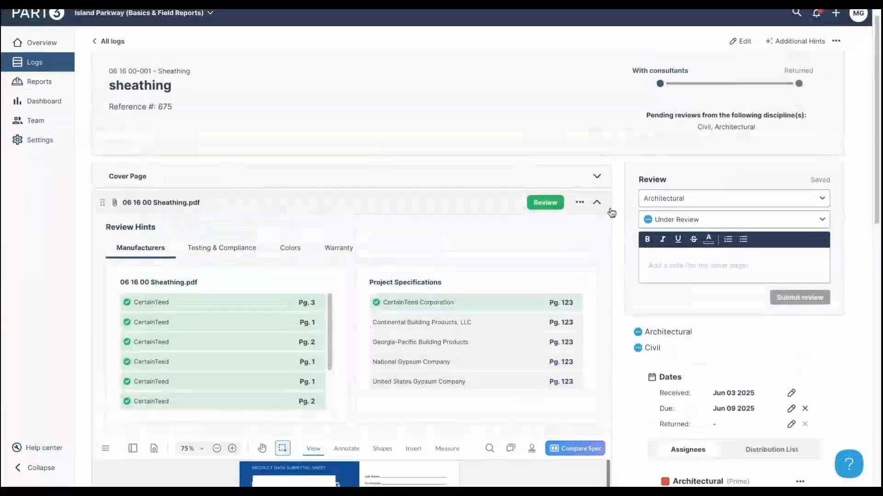
{"action": "left_click", "coordinate": [792, 44]}
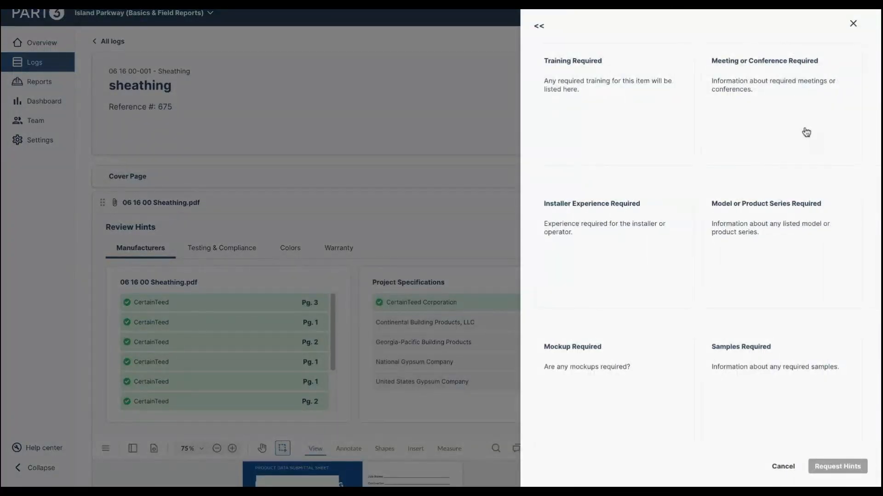
{"action": "left_click", "coordinate": [793, 79]}
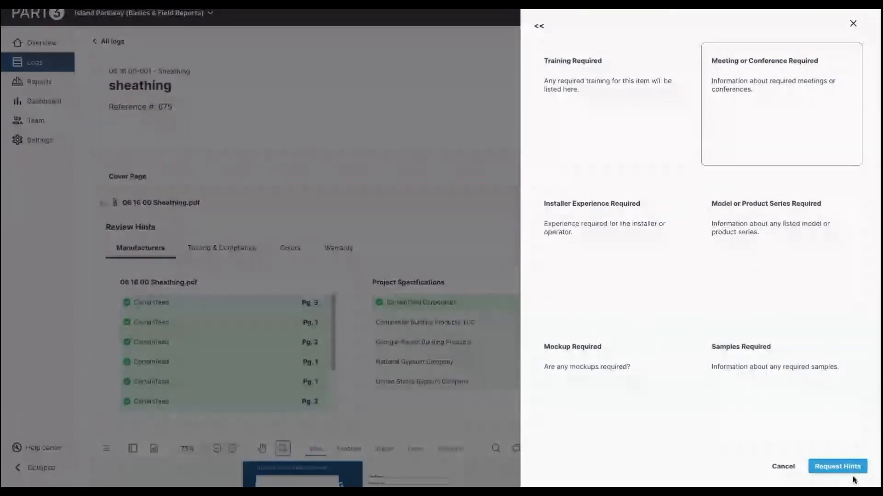
{"action": "left_click", "coordinate": [851, 33]}
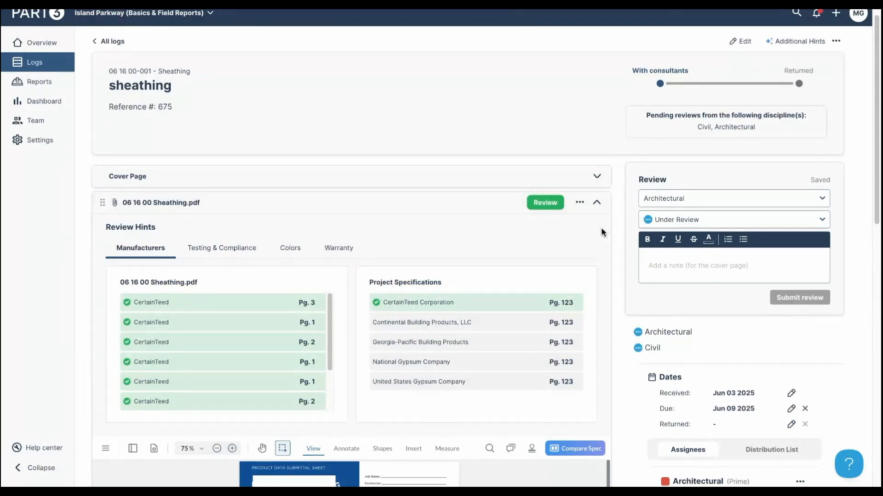
{"action": "scroll", "coordinate": [598, 211], "scroll_direction": "down", "scroll_amount": 1}
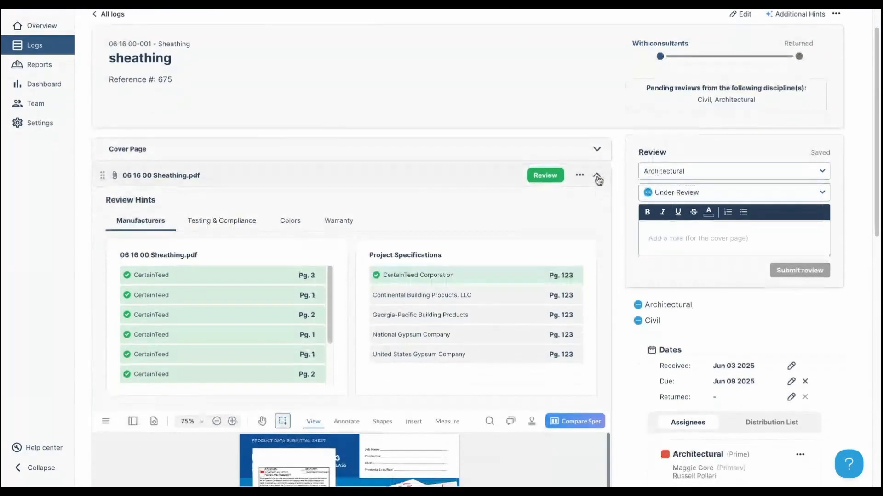
{"action": "left_click", "coordinate": [597, 178]}
{"action": "left_click", "coordinate": [598, 178]}
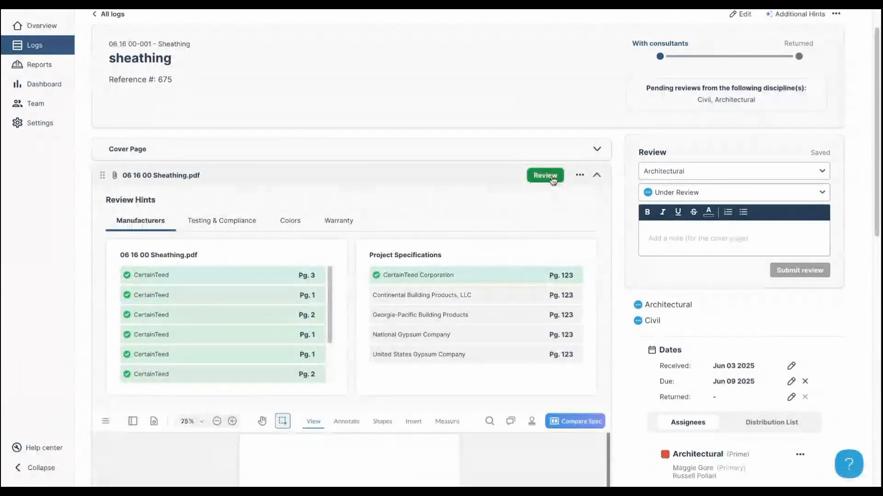
- Open the sheathing PDF in review mode and delete the green rectangle, top stamp and two text boxes
{"action": "left_click", "coordinate": [552, 178]}
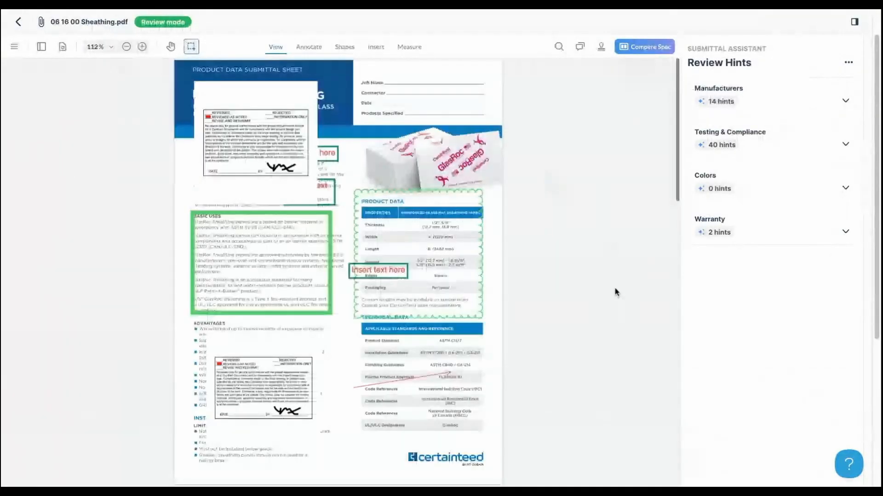
{"action": "left_click", "coordinate": [327, 235]}
{"action": "key", "text": "Delete"}
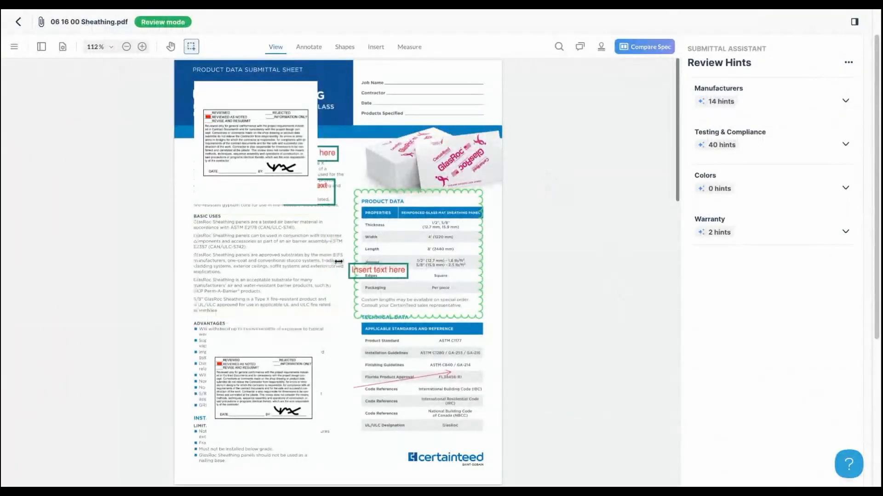
{"action": "left_click", "coordinate": [291, 160]}
{"action": "key", "text": "Delete"}
{"action": "left_click", "coordinate": [310, 156]}
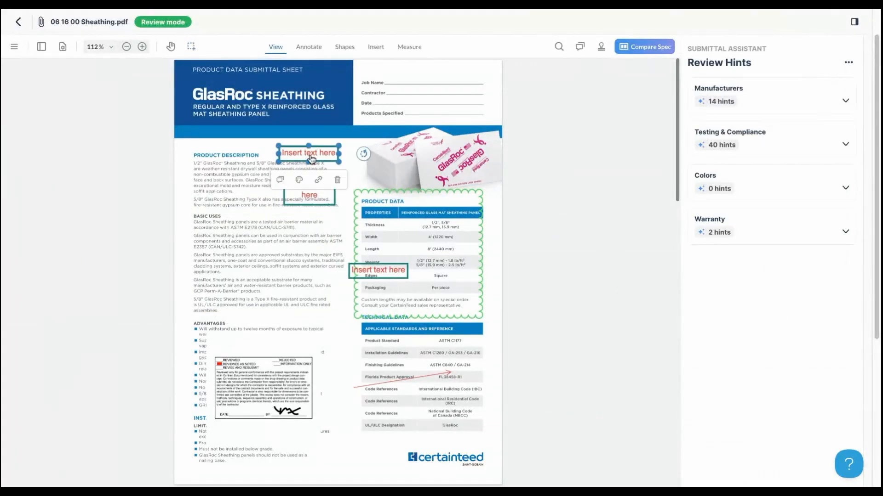
{"action": "key", "text": "Delete"}
{"action": "left_click", "coordinate": [315, 203]}
{"action": "key", "text": "Delete"}
- Delete the green cloud, REVIEWED stamp, red arrow and last Insert text here box
{"action": "left_click", "coordinate": [394, 196]}
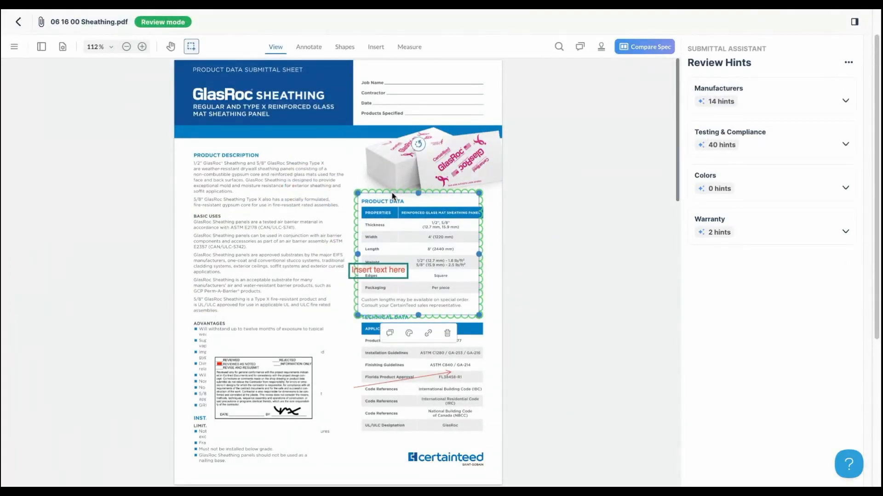
{"action": "key", "text": "Delete"}
{"action": "left_click", "coordinate": [276, 383]}
{"action": "key", "text": "Delete"}
{"action": "left_click", "coordinate": [373, 385]}
{"action": "key", "text": "Delete"}
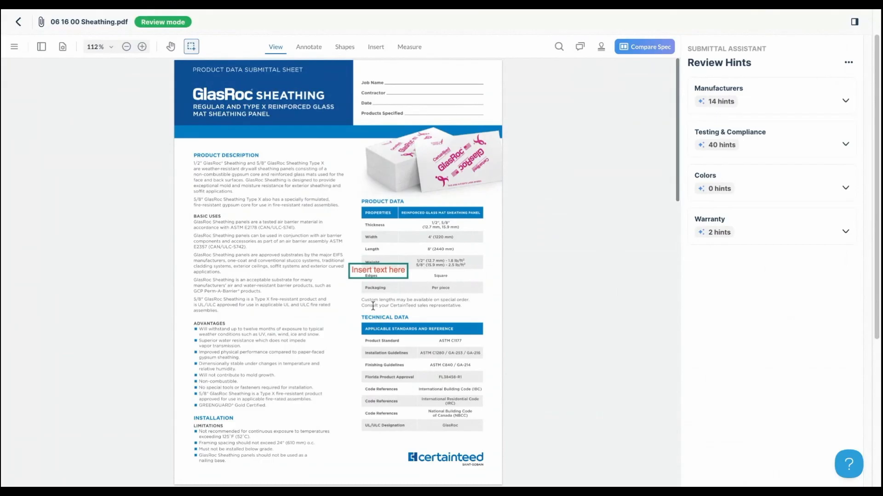
{"action": "left_click", "coordinate": [366, 275]}
{"action": "key", "text": "Delete"}
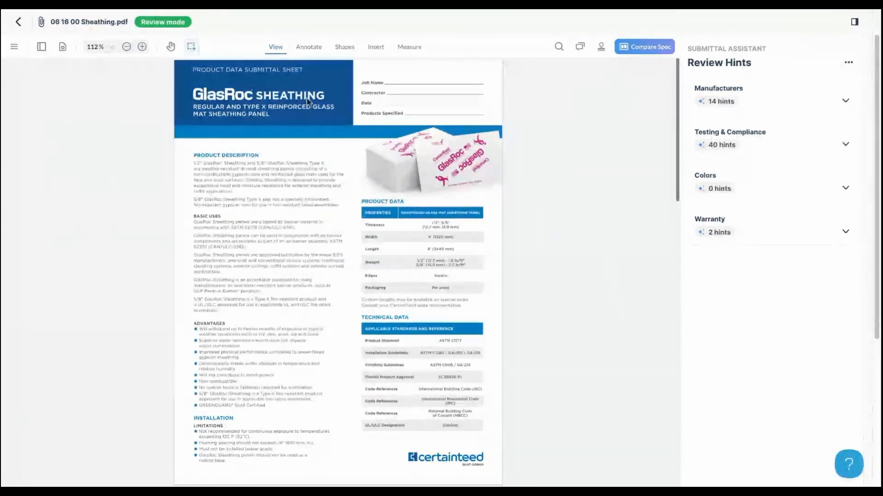
{"action": "left_click", "coordinate": [308, 48]}
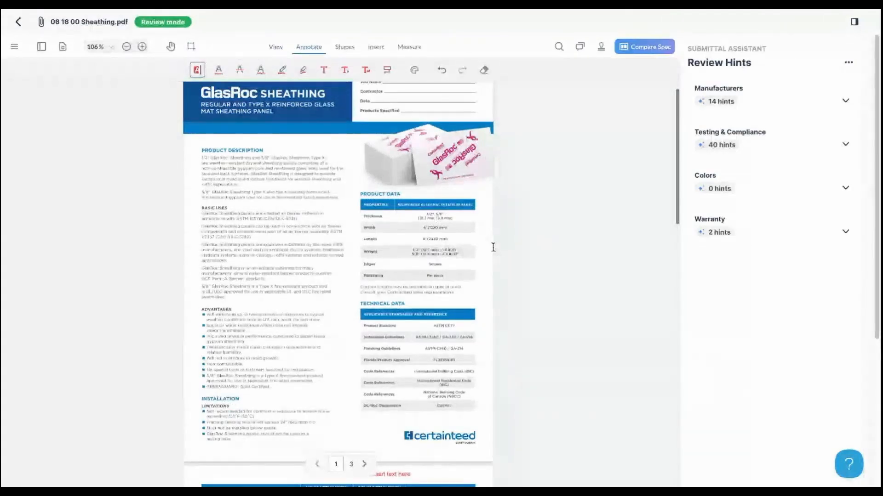
- Add a text box in Product Description and a green solid-line rectangle around Basic Uses and Advantages
{"action": "left_click", "coordinate": [323, 70]}
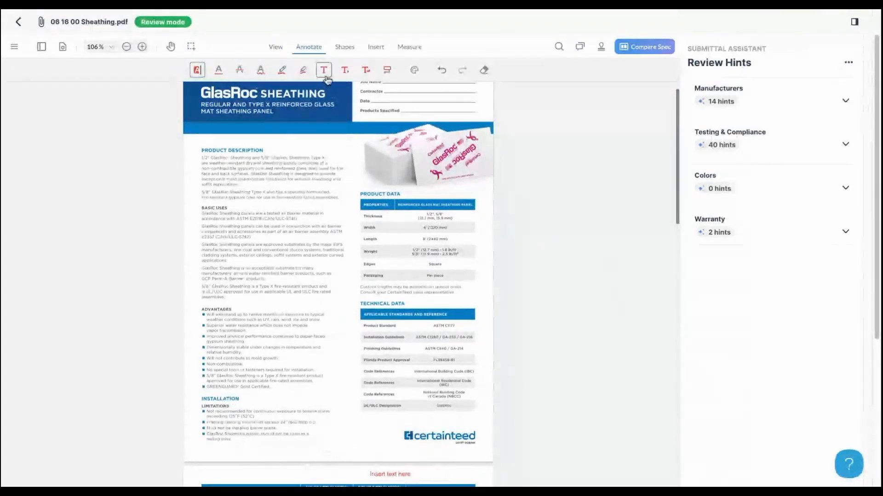
{"action": "left_click", "coordinate": [246, 188]}
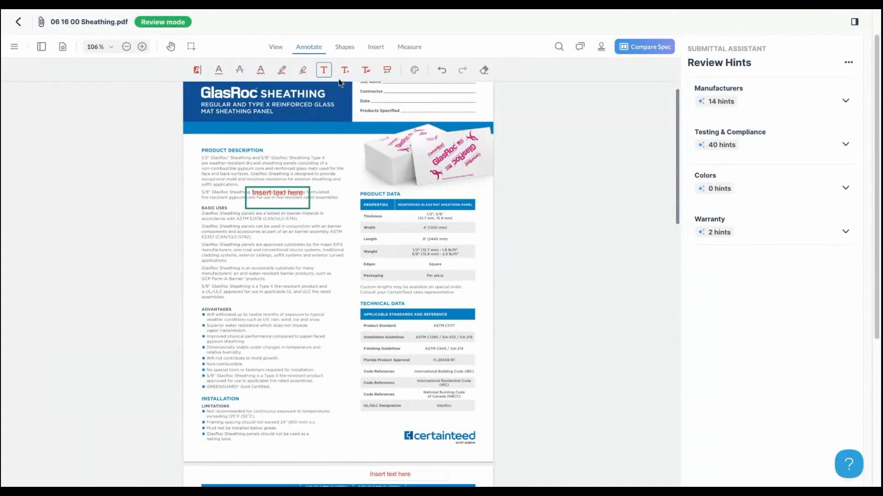
{"action": "left_click", "coordinate": [345, 46]}
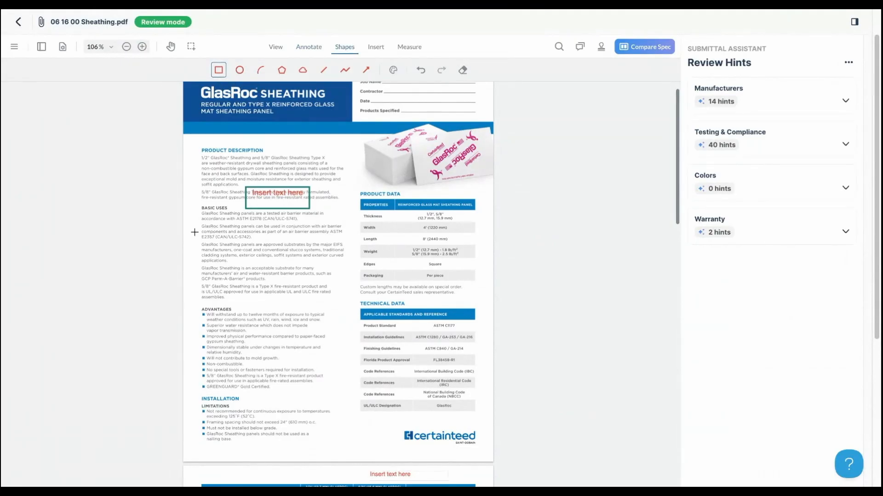
{"action": "left_click_drag", "start_coordinate": [194, 232], "coordinate": [335, 325]}
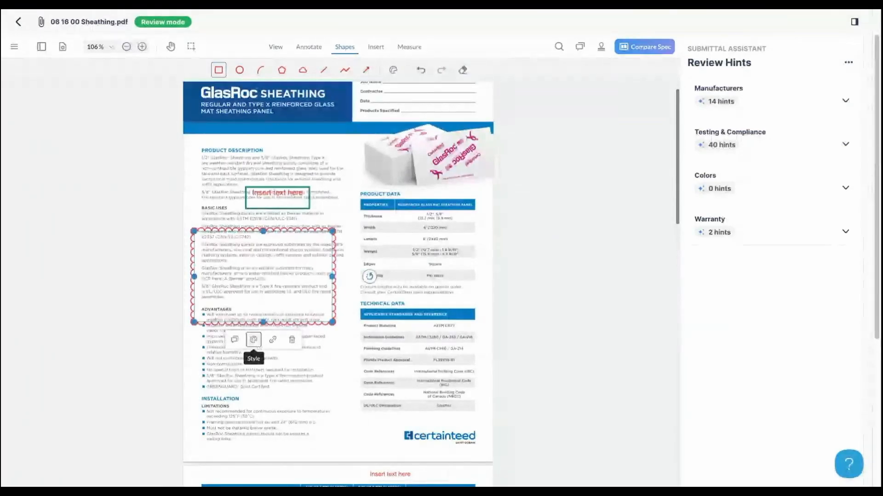
{"action": "left_click", "coordinate": [254, 339]}
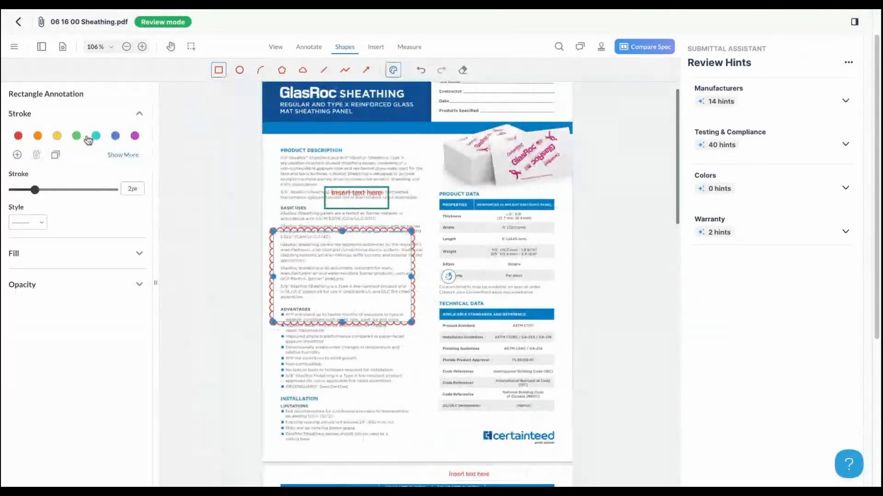
{"action": "left_click", "coordinate": [76, 135]}
{"action": "left_click", "coordinate": [44, 224]}
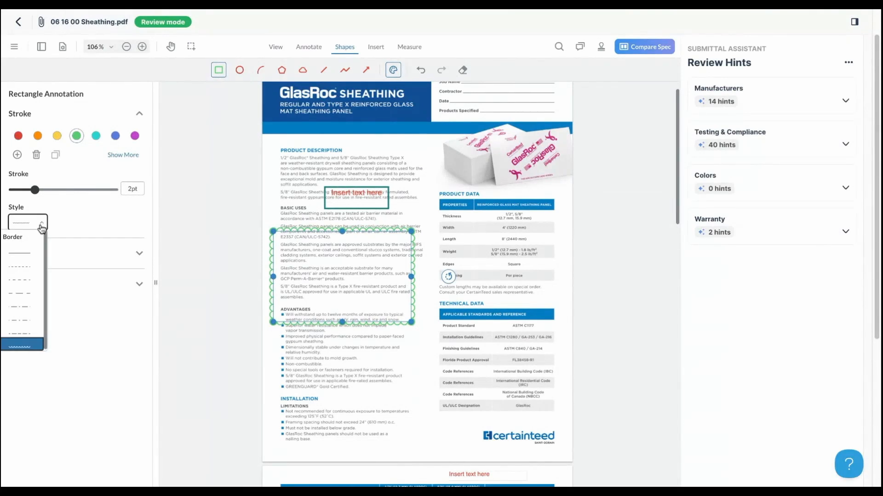
{"action": "left_click", "coordinate": [25, 251]}
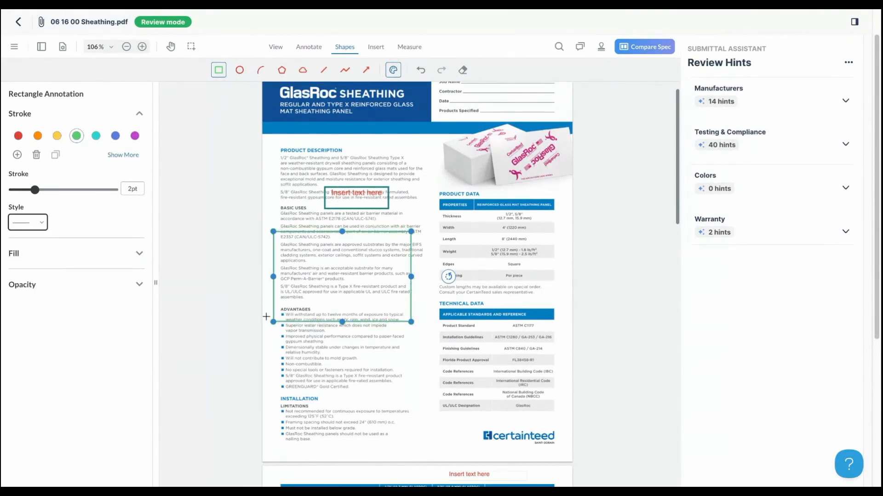
{"action": "left_click_drag", "start_coordinate": [273, 322], "coordinate": [281, 320]}
{"action": "left_click", "coordinate": [349, 352]}
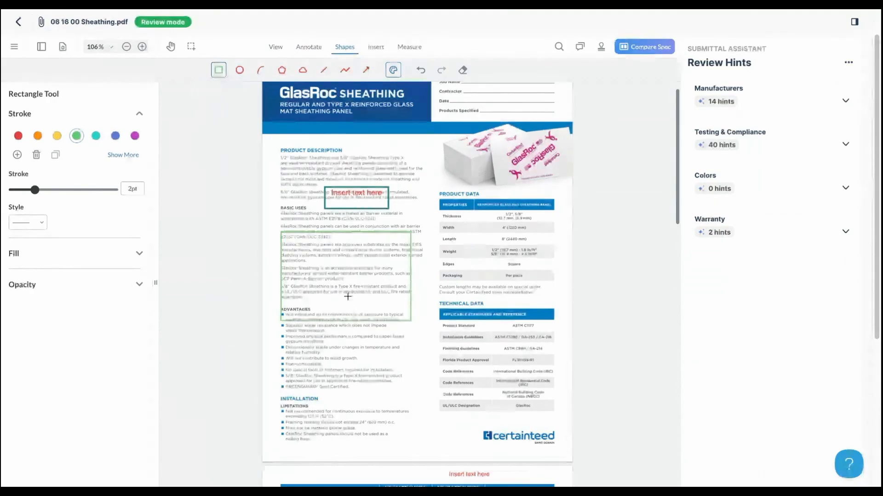
- Add a second green rectangle over the advantages list and circle the Technical Data table in red
{"action": "left_click", "coordinate": [219, 70]}
{"action": "left_click", "coordinate": [219, 70]}
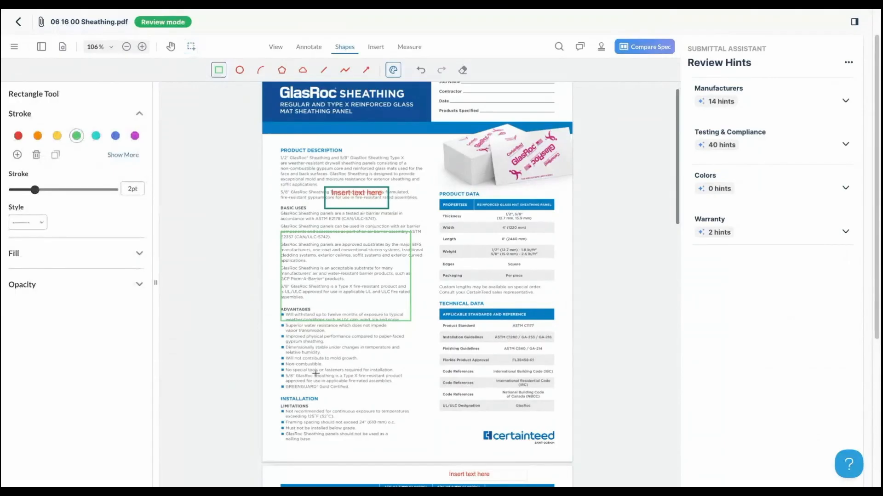
{"action": "left_click", "coordinate": [281, 334]}
{"action": "left_click", "coordinate": [239, 69]}
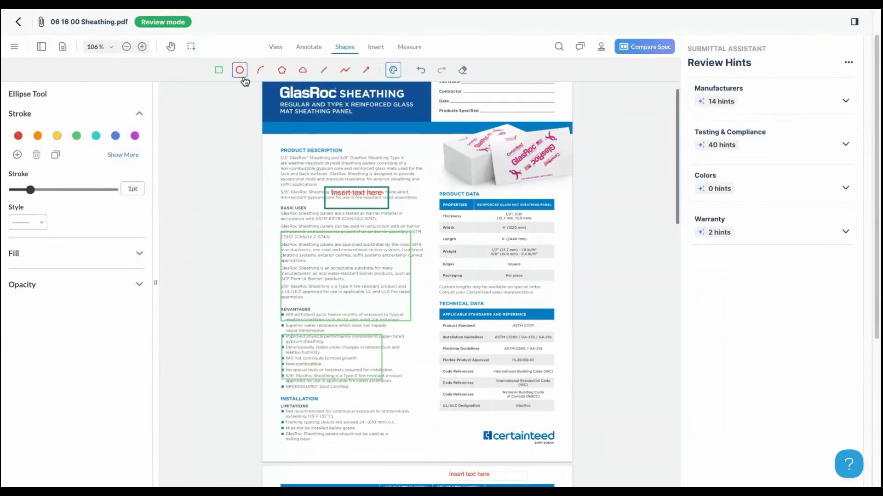
{"action": "left_click_drag", "start_coordinate": [433, 316], "coordinate": [526, 377]}
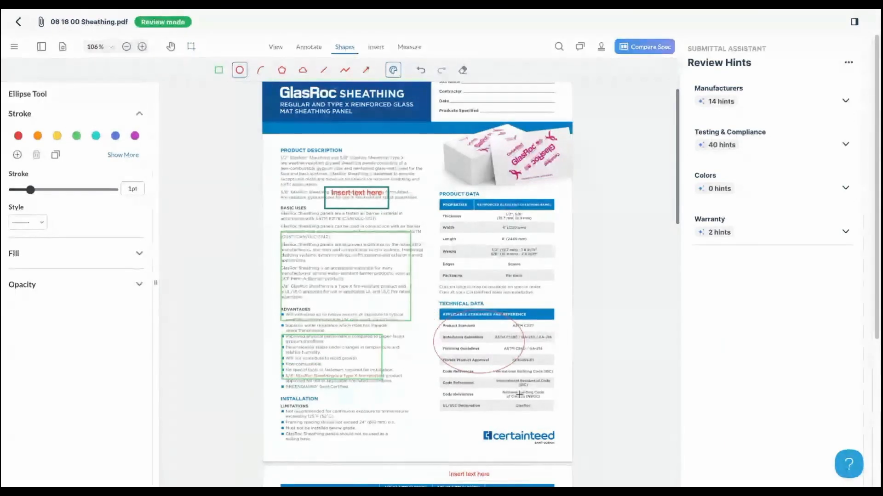
- Place the Reviewed as Noted stamp at the page's upper left and return to the submittal log
{"action": "left_click", "coordinate": [601, 46]}
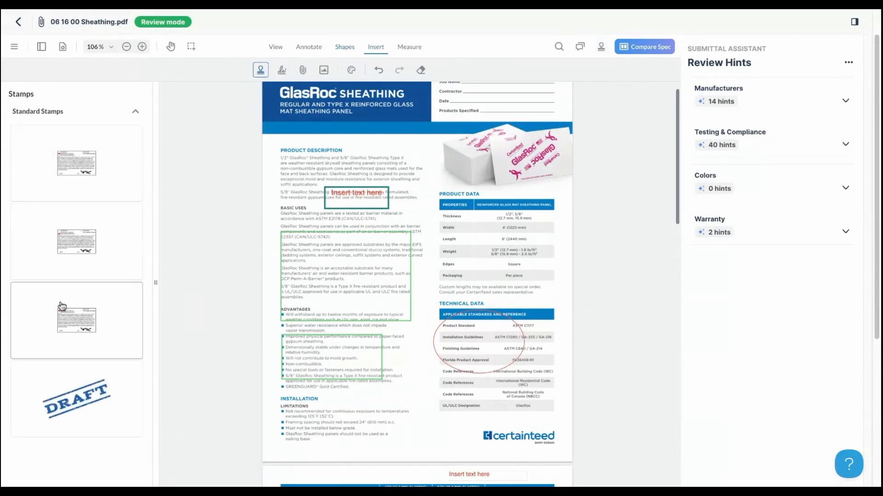
{"action": "left_click", "coordinate": [99, 181]}
{"action": "left_click", "coordinate": [426, 230]}
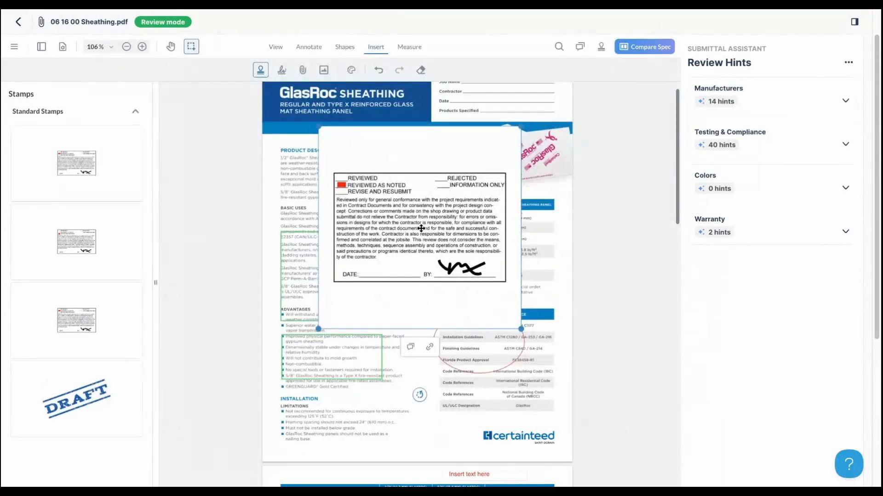
{"action": "left_click_drag", "start_coordinate": [393, 215], "coordinate": [393, 214]}
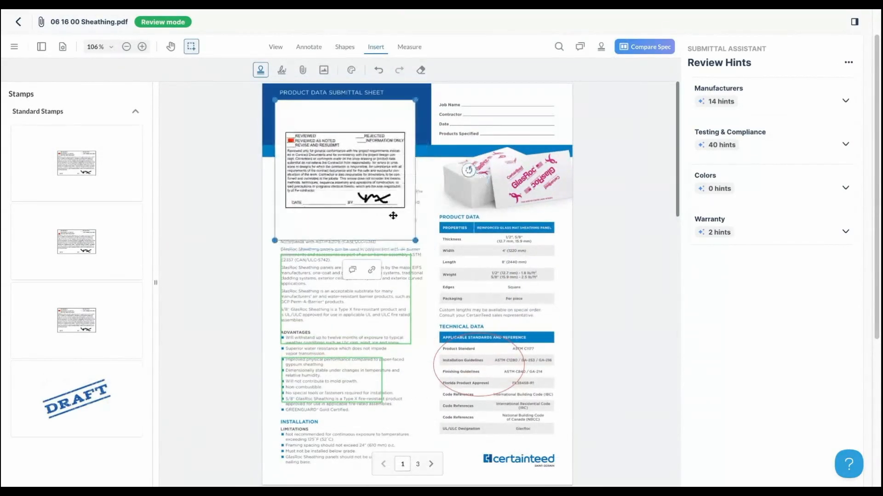
{"action": "left_click", "coordinate": [428, 279]}
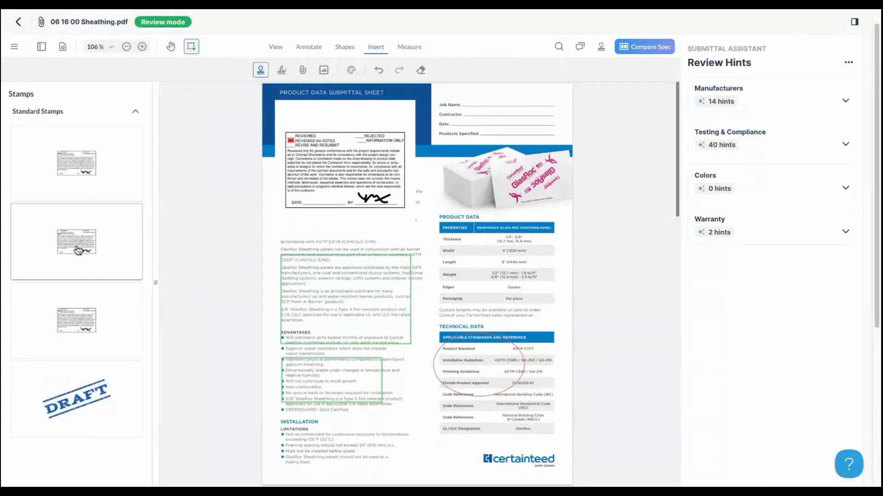
{"action": "left_click", "coordinate": [20, 23]}
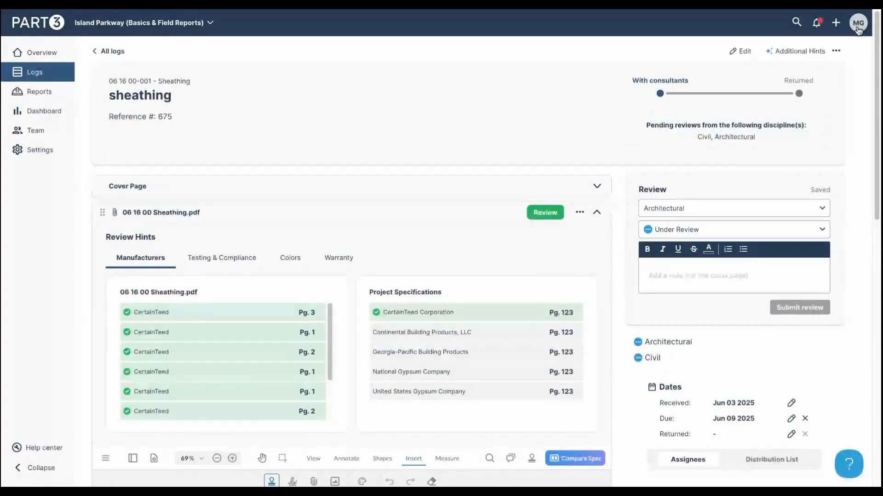
{"action": "left_click", "coordinate": [858, 24]}
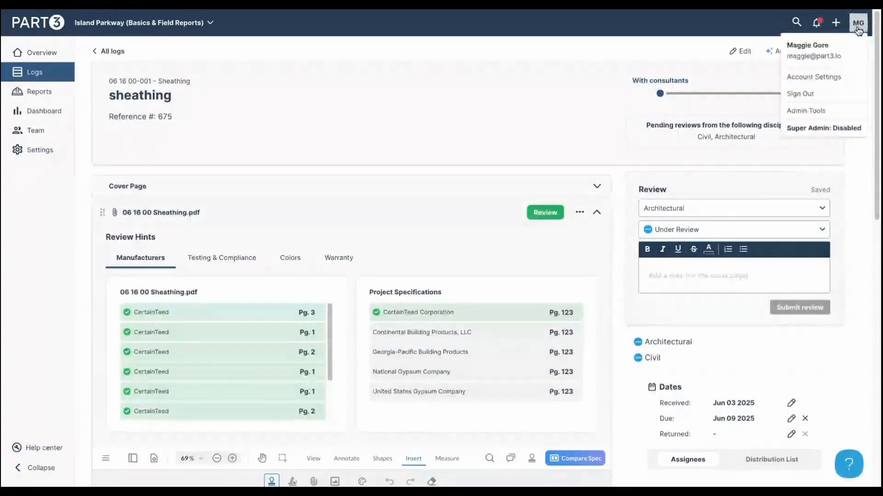
{"action": "left_click", "coordinate": [841, 78]}
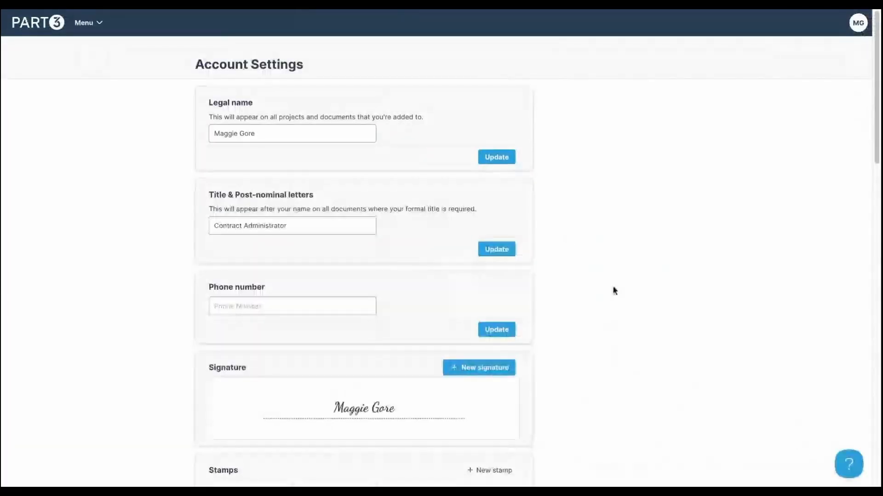
{"action": "scroll", "coordinate": [598, 313], "scroll_direction": "down", "scroll_amount": 5}
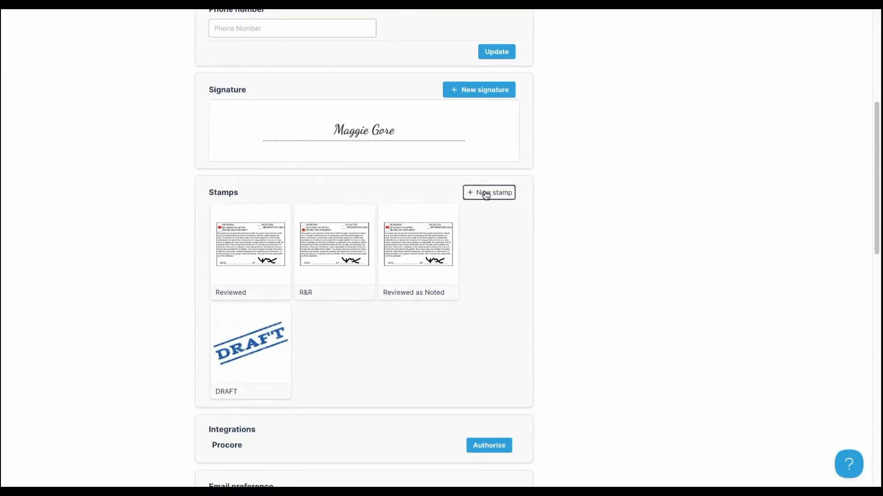
{"action": "left_click", "coordinate": [489, 193]}
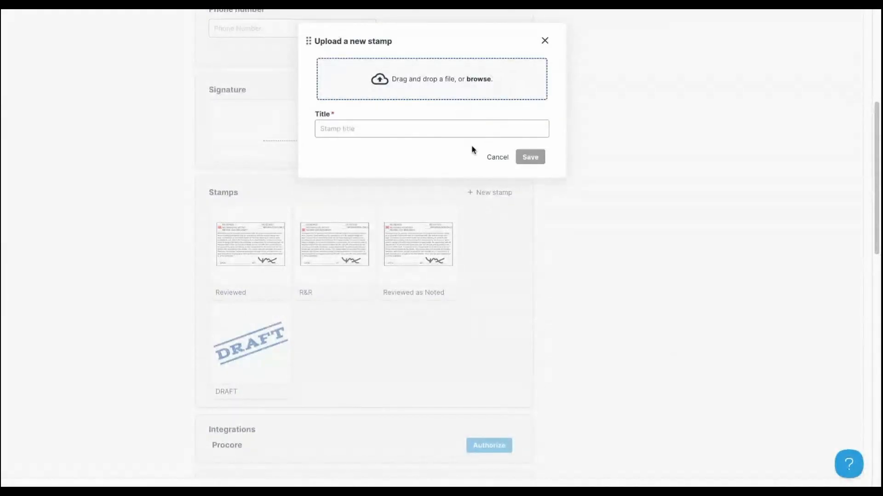
{"action": "left_click", "coordinate": [496, 157]}
{"action": "left_click", "coordinate": [352, 263]}
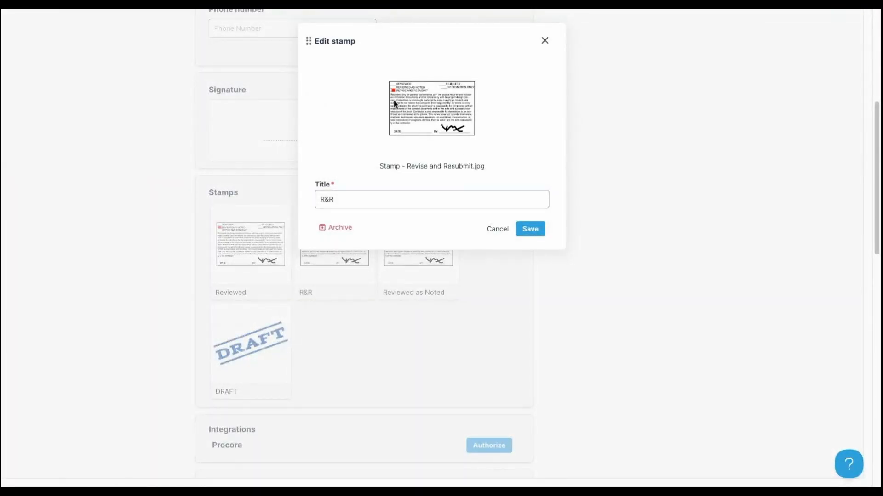
{"action": "left_click", "coordinate": [495, 232]}
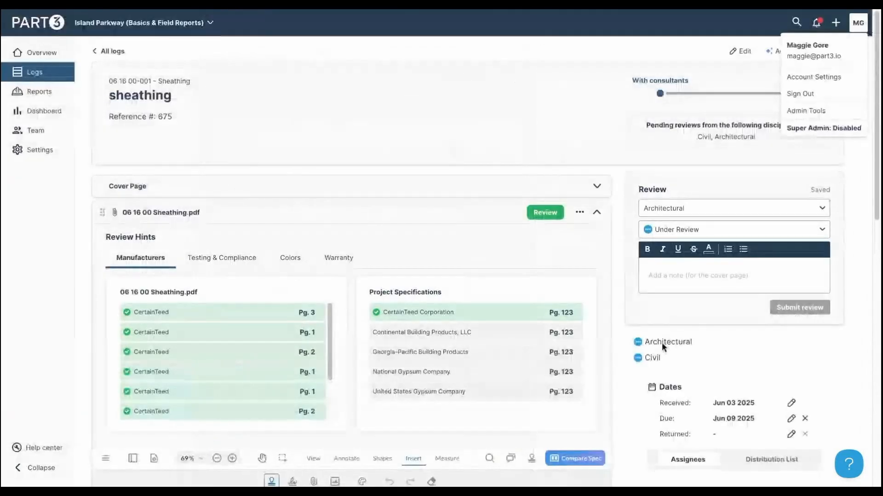
- Set the Architectural review status to Reviewed and submit it
{"action": "scroll", "coordinate": [664, 348], "scroll_direction": "down", "scroll_amount": 4}
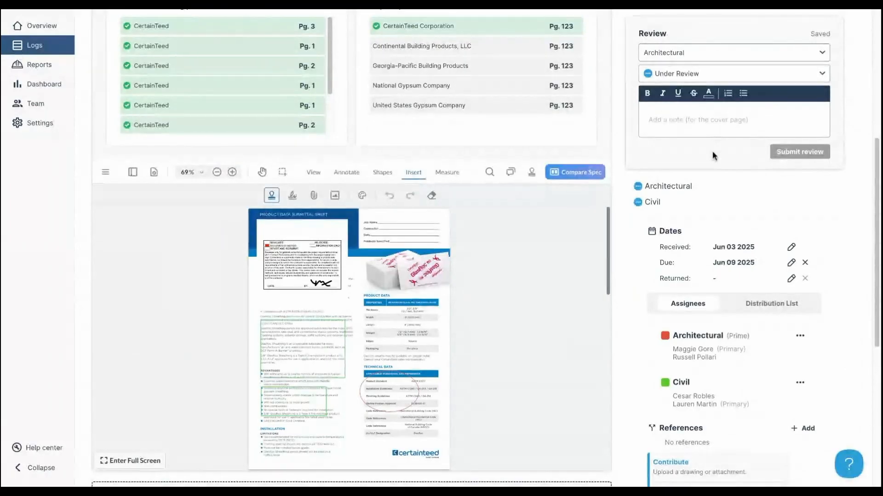
{"action": "left_click", "coordinate": [696, 75]}
{"action": "left_click", "coordinate": [700, 142]}
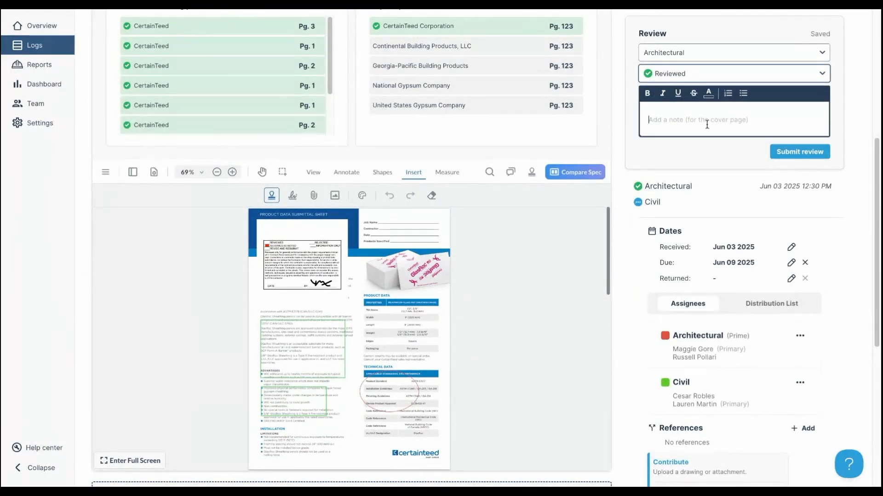
{"action": "left_click", "coordinate": [791, 153]}
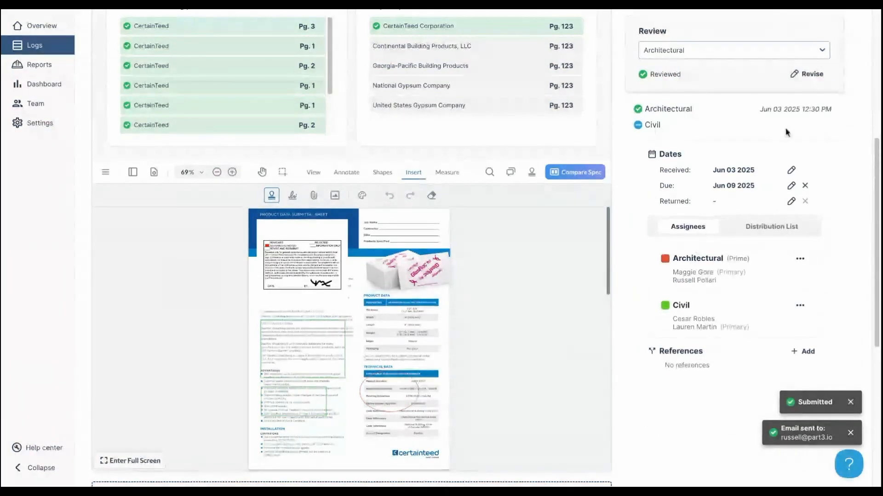
- Switch the review discipline to Civil
{"action": "scroll", "coordinate": [685, 237], "scroll_direction": "up", "scroll_amount": 2}
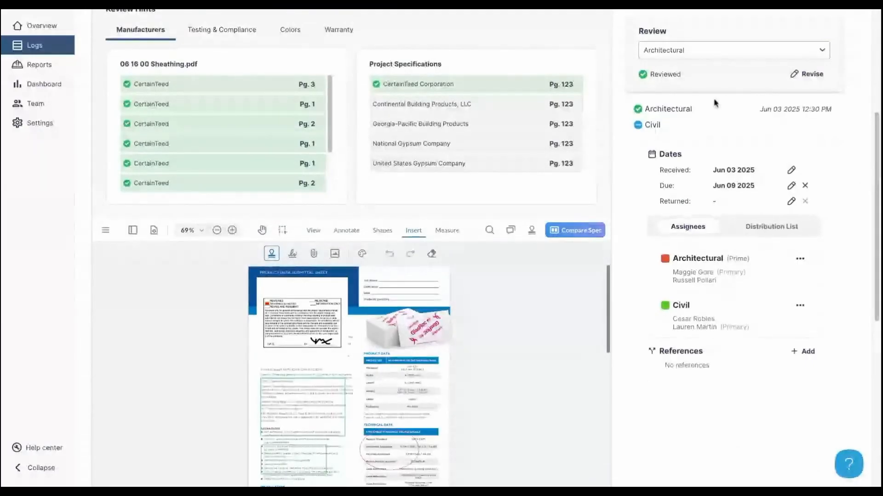
{"action": "left_click", "coordinate": [683, 54]}
{"action": "left_click", "coordinate": [652, 87]}
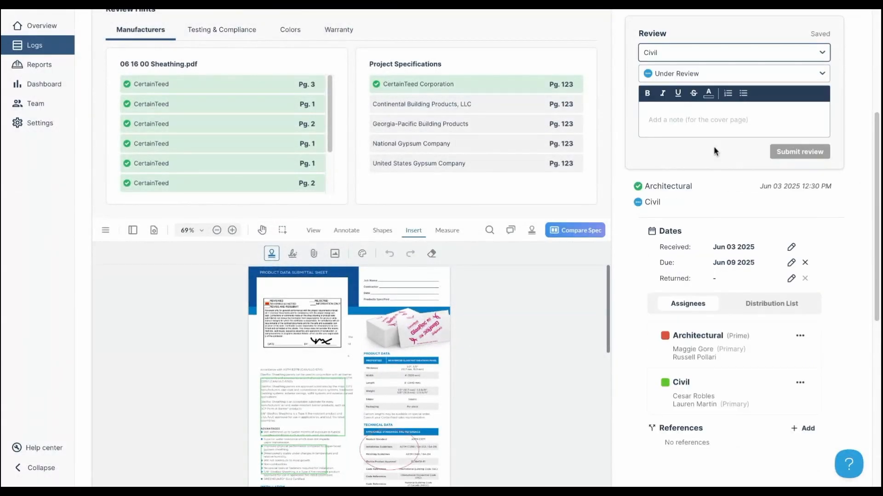
- Submit the Civil review as Rejected with the note 'see submittal for comments'
{"action": "scroll", "coordinate": [757, 352], "scroll_direction": "up", "scroll_amount": 1}
{"action": "scroll", "coordinate": [758, 352], "scroll_direction": "up", "scroll_amount": 2}
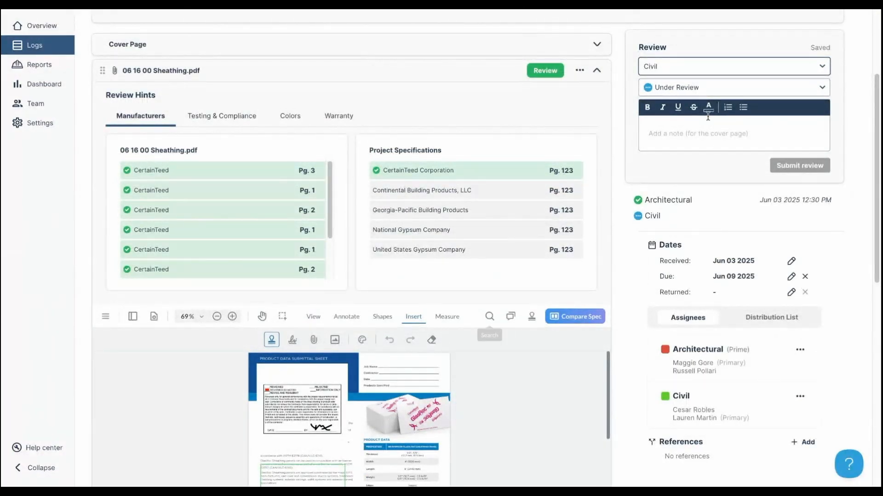
{"action": "left_click", "coordinate": [698, 94]}
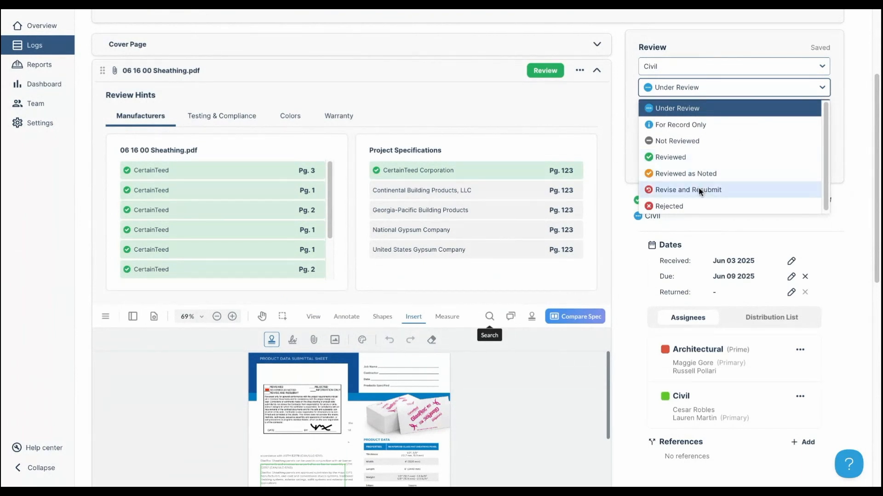
{"action": "left_click", "coordinate": [698, 206]}
{"action": "left_click", "coordinate": [677, 129]}
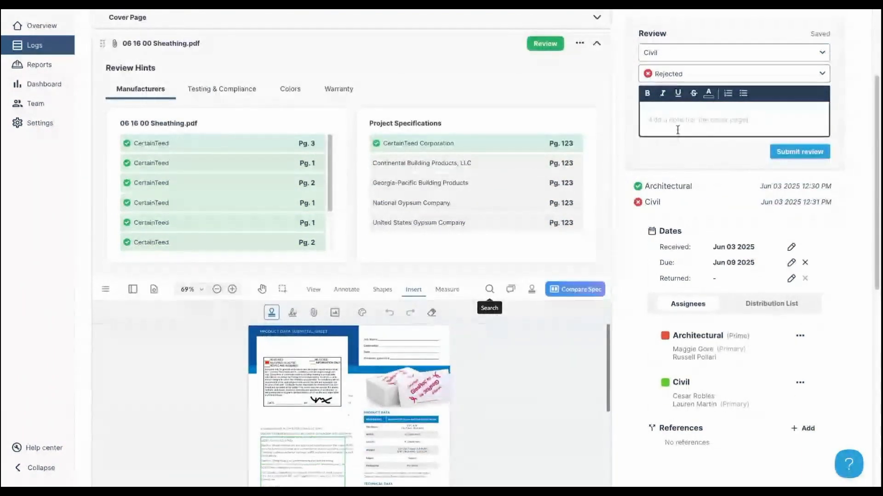
{"action": "type", "text": "see submittal"}
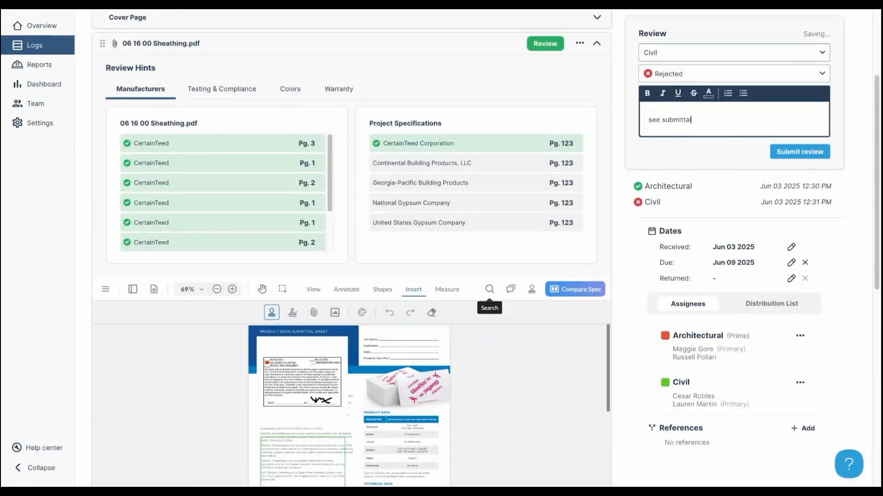
{"action": "type", "text": " for comments"}
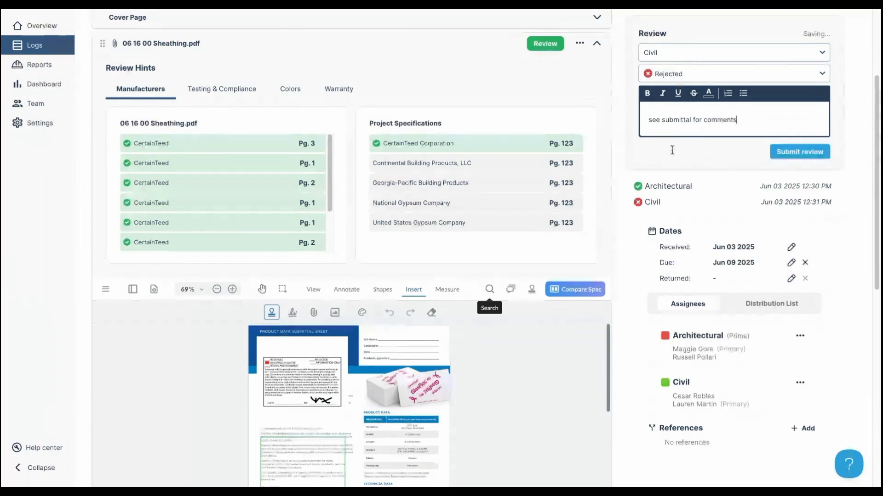
{"action": "left_click", "coordinate": [784, 157]}
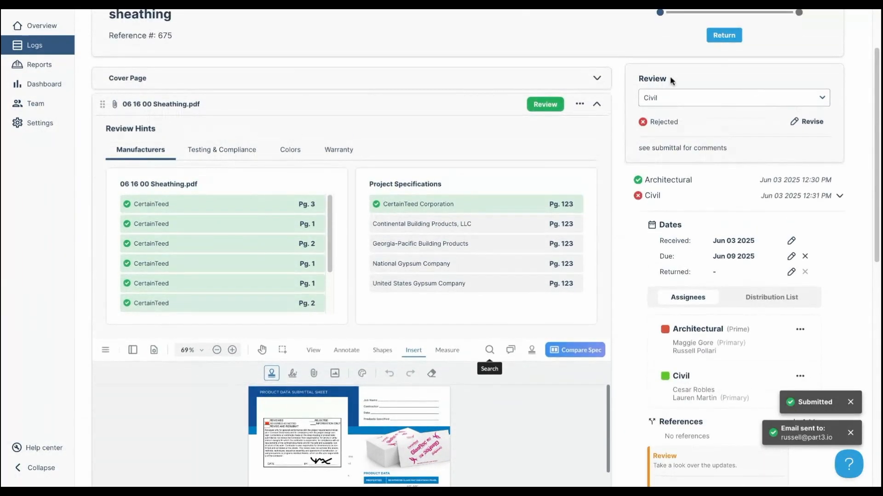
- Collapse the sheathing PDF section and expand the Cover Page to view the results
{"action": "left_click", "coordinate": [598, 102]}
{"action": "left_click", "coordinate": [597, 87]}
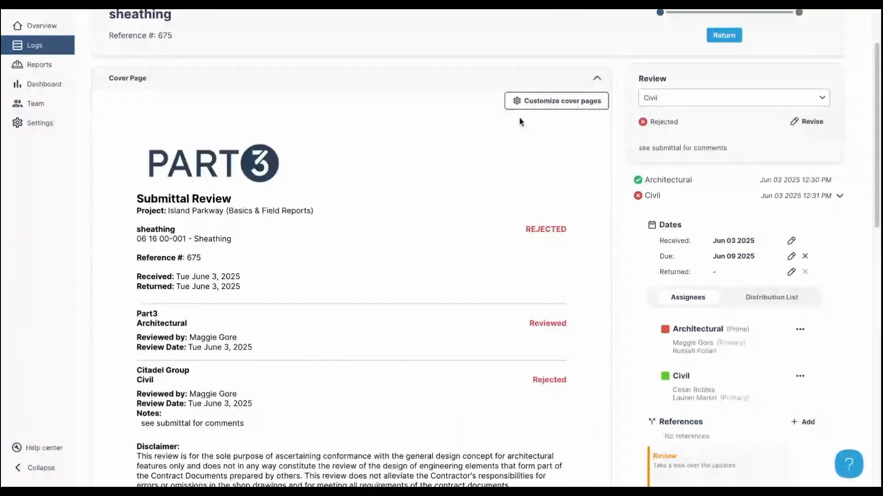
{"action": "scroll", "coordinate": [433, 281], "scroll_direction": "down", "scroll_amount": 2}
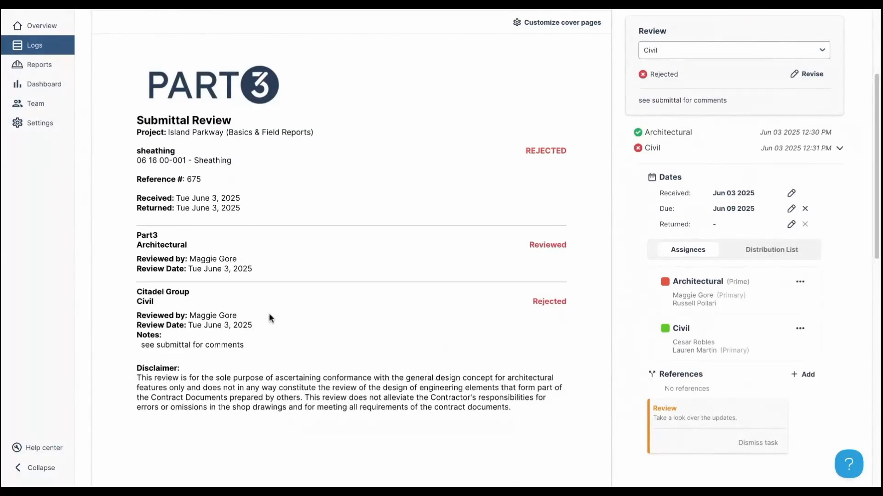
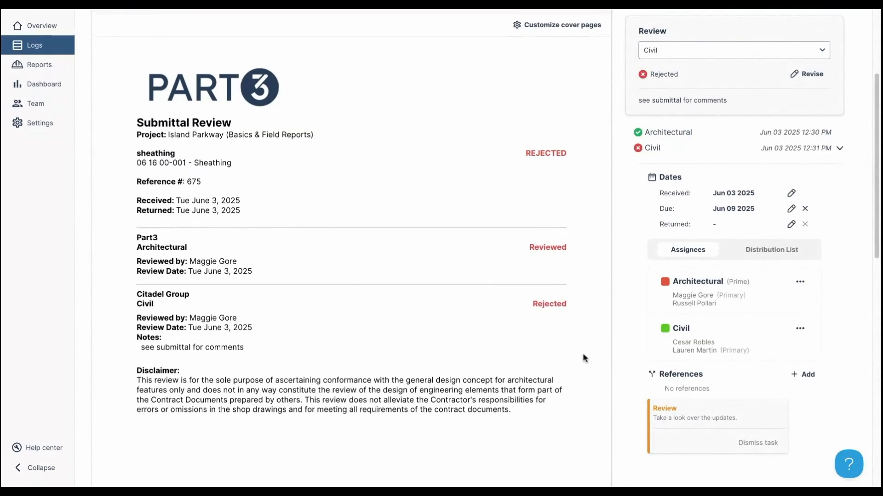
- Collapse the Cover Page preview so the attachment and comments below show
{"action": "scroll", "coordinate": [583, 355], "scroll_direction": "down", "scroll_amount": 1}
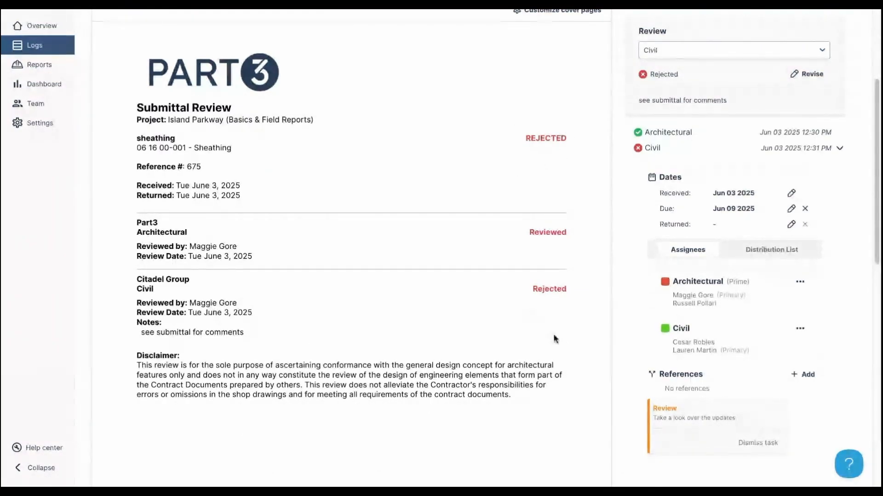
{"action": "scroll", "coordinate": [563, 209], "scroll_direction": "up", "scroll_amount": 3}
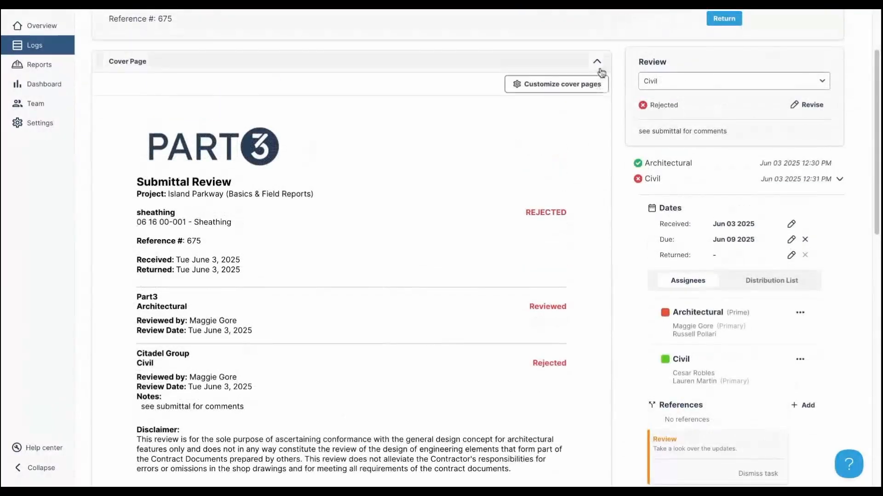
{"action": "left_click", "coordinate": [599, 68]}
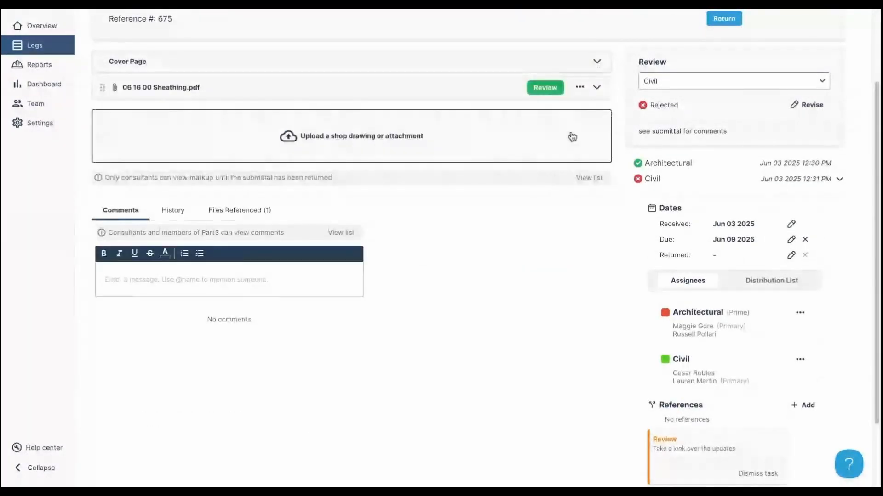
- Post the comment 'pls take a look at this' with the Civil reviewer @-mentioned
{"action": "scroll", "coordinate": [435, 361], "scroll_direction": "up", "scroll_amount": 2}
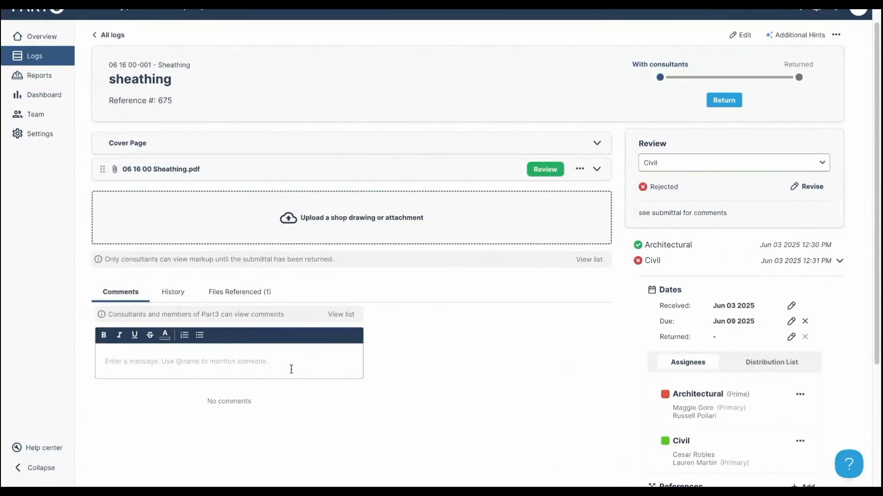
{"action": "left_click", "coordinate": [293, 368]}
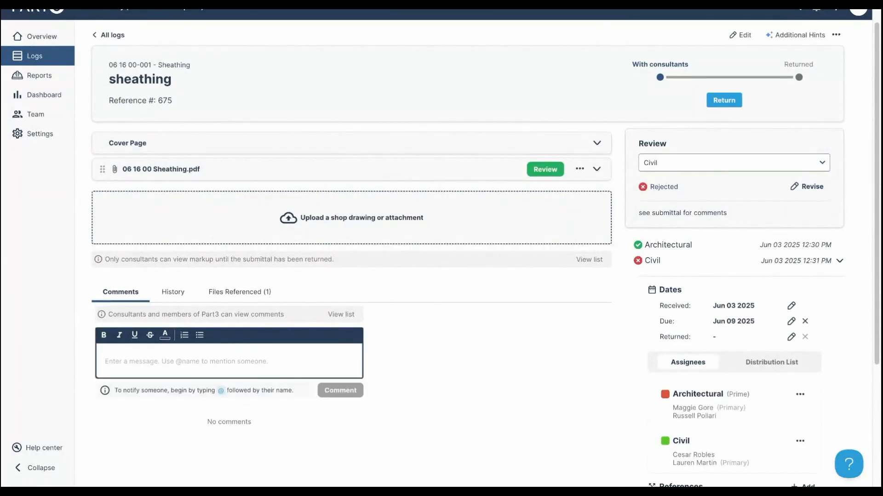
{"action": "type", "text": "@lauren"}
{"action": "key", "text": "Return"}
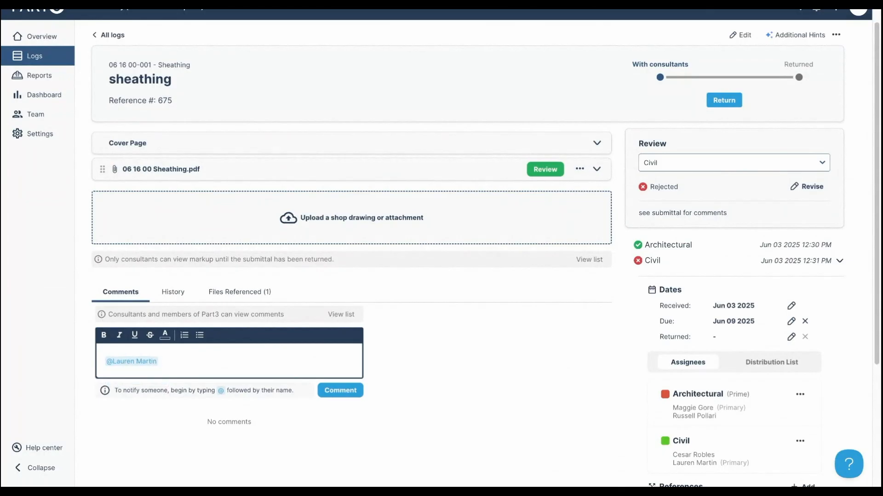
{"action": "type", "text": "pls take a look at this"}
{"action": "left_click", "coordinate": [351, 391]}
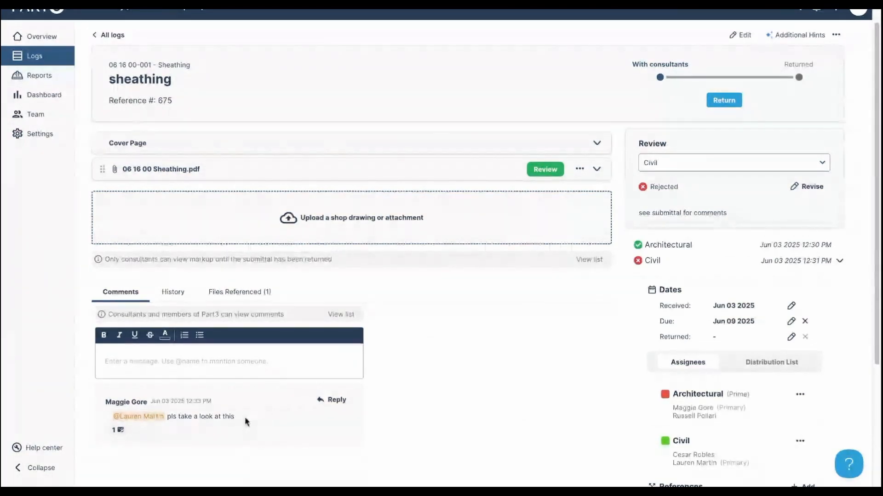
- Scroll through the submittal's History entries
{"action": "left_click", "coordinate": [170, 300]}
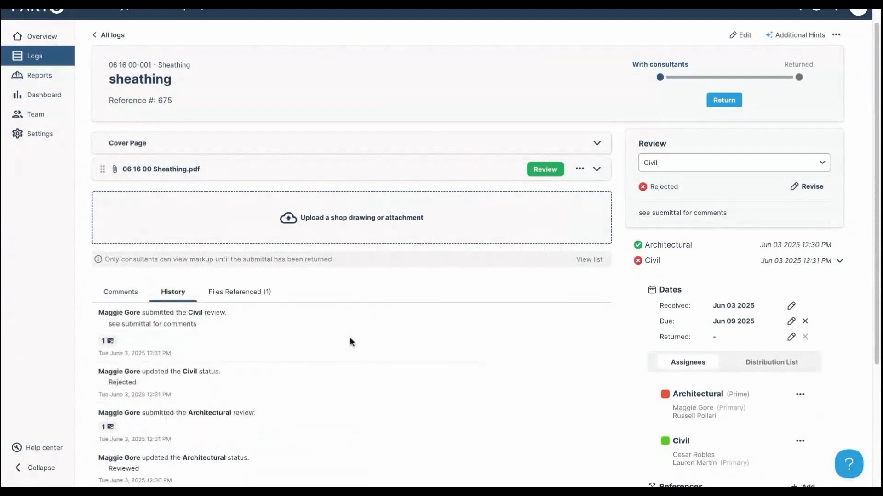
{"action": "scroll", "coordinate": [337, 338], "scroll_direction": "down", "scroll_amount": 2}
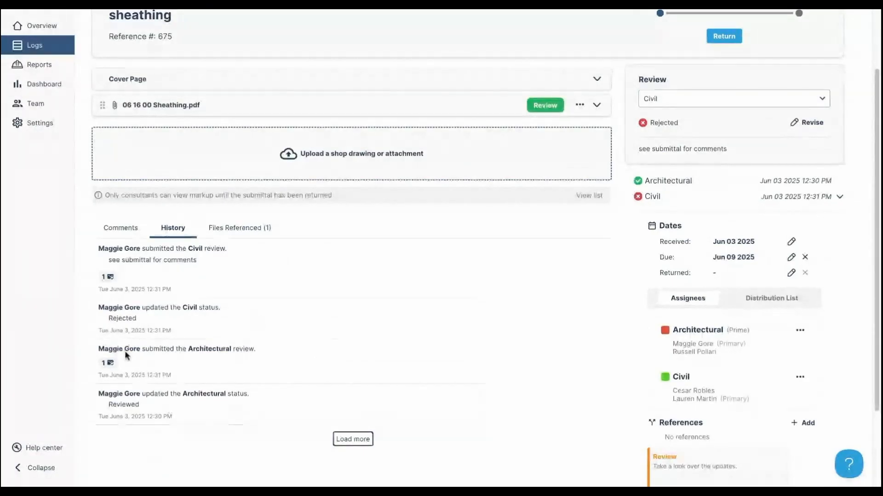
{"action": "scroll", "coordinate": [254, 299], "scroll_direction": "up", "scroll_amount": 1}
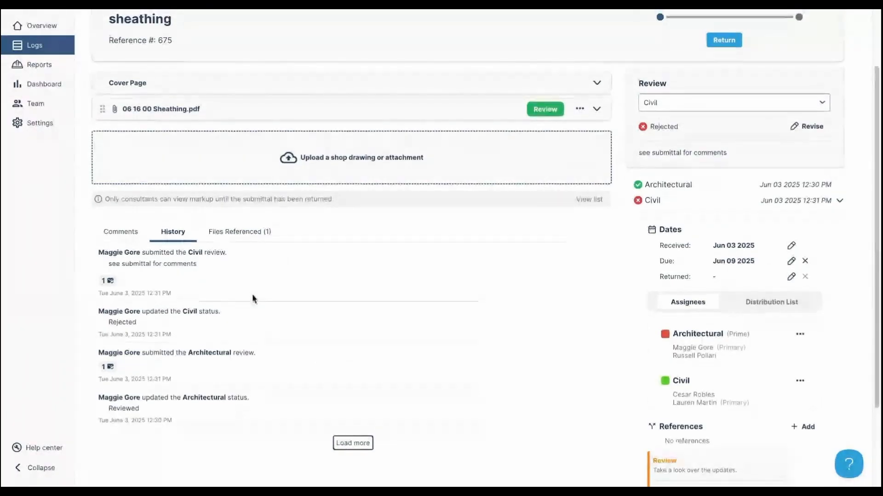
{"action": "scroll", "coordinate": [255, 298], "scroll_direction": "up", "scroll_amount": 1}
- Show the Files Referenced list with 06 16 00 Sheathing.pdf (0.24 MB)
{"action": "left_click", "coordinate": [238, 252]}
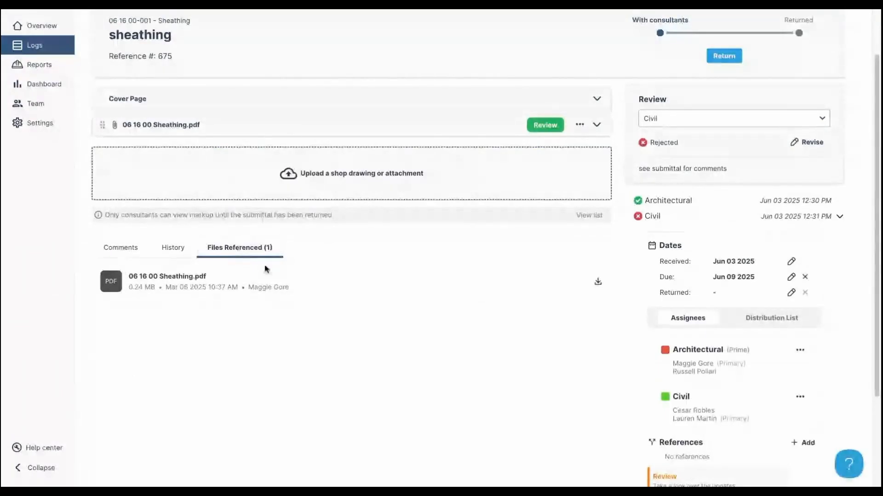
{"action": "scroll", "coordinate": [382, 368], "scroll_direction": "up", "scroll_amount": 1}
{"action": "scroll", "coordinate": [383, 386], "scroll_direction": "up", "scroll_amount": 1}
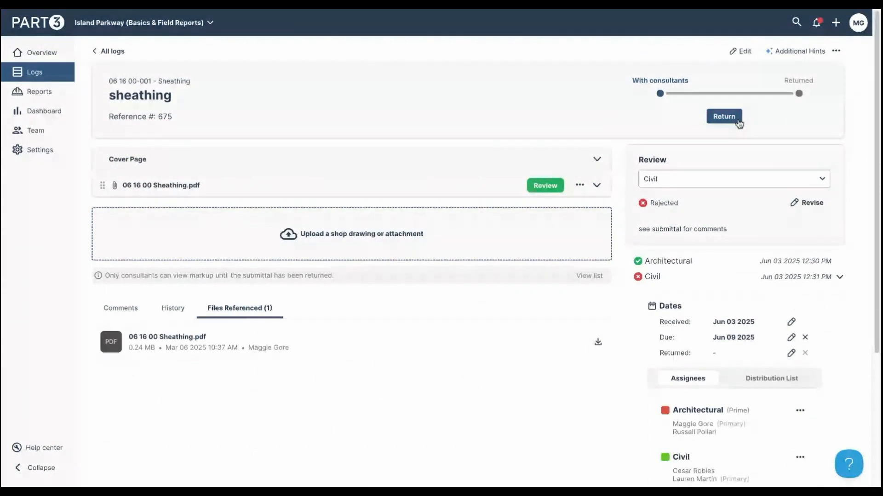
{"action": "scroll", "coordinate": [815, 394], "scroll_direction": "down", "scroll_amount": 1}
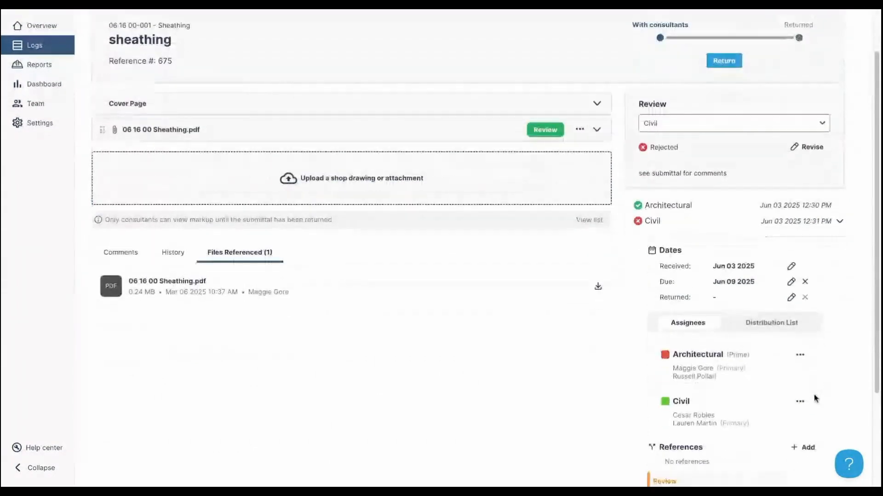
- View who is on the submittal's distribution list
{"action": "left_click", "coordinate": [787, 330]}
{"action": "scroll", "coordinate": [826, 409], "scroll_direction": "down", "scroll_amount": 1}
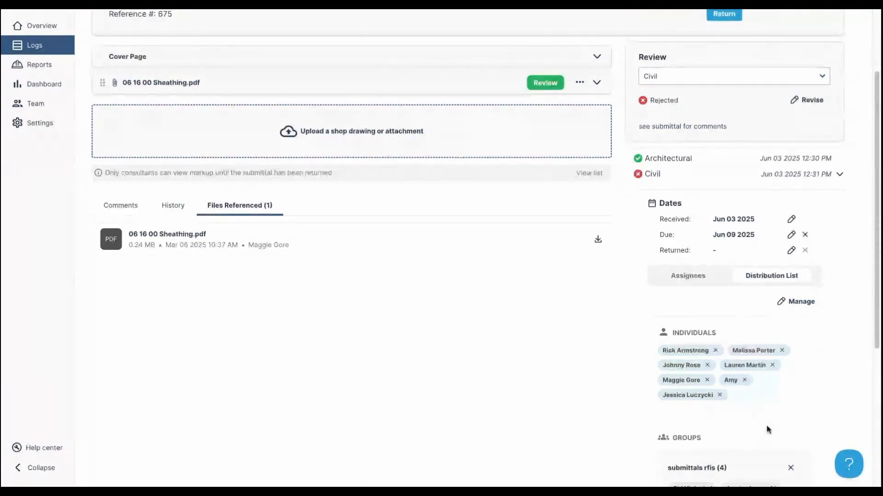
{"action": "scroll", "coordinate": [754, 413], "scroll_direction": "down", "scroll_amount": 2}
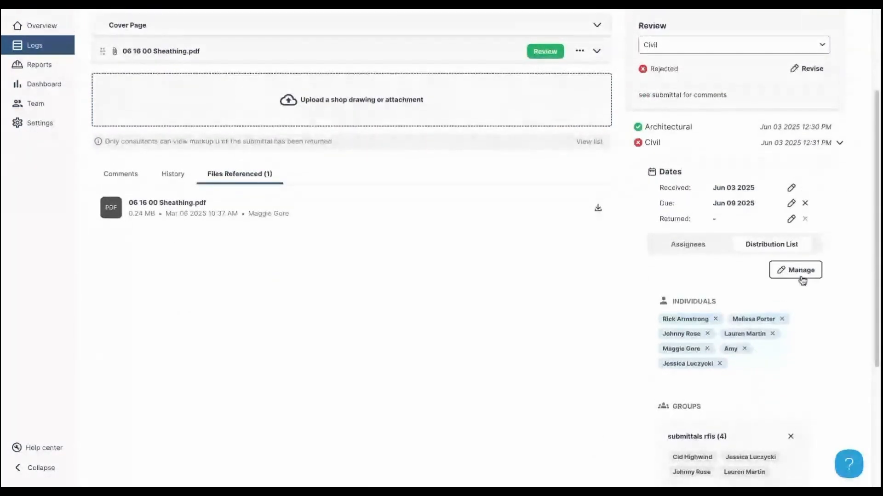
- Remove the prime consultant, general contractor, Civil and one more contact, then save the list
{"action": "left_click", "coordinate": [801, 278]}
{"action": "left_click", "coordinate": [522, 160]}
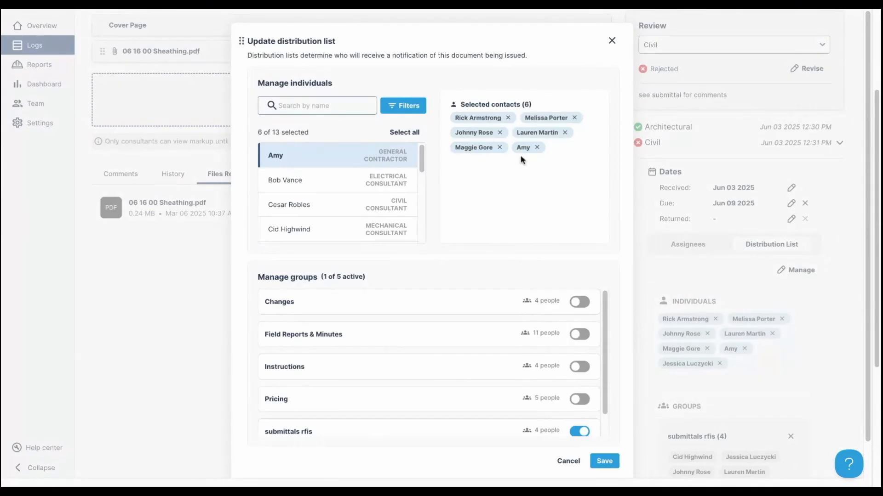
{"action": "left_click", "coordinate": [536, 147]}
{"action": "left_click", "coordinate": [565, 132]}
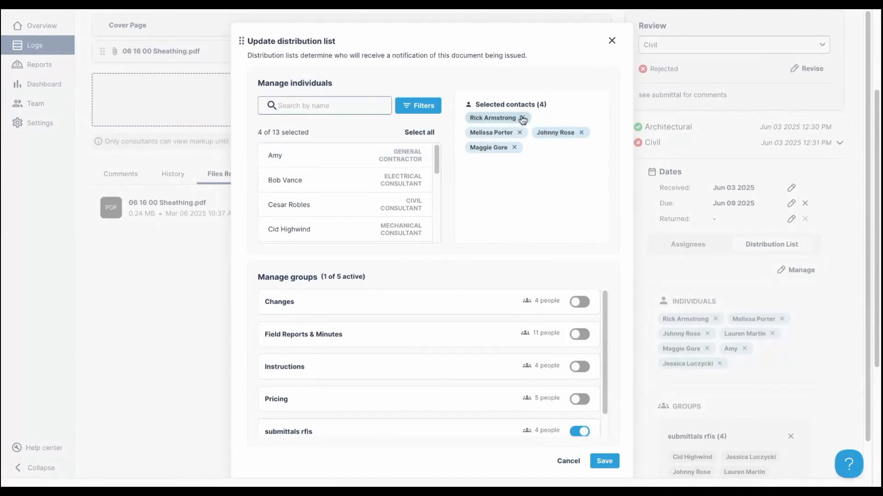
{"action": "left_click", "coordinate": [523, 118]}
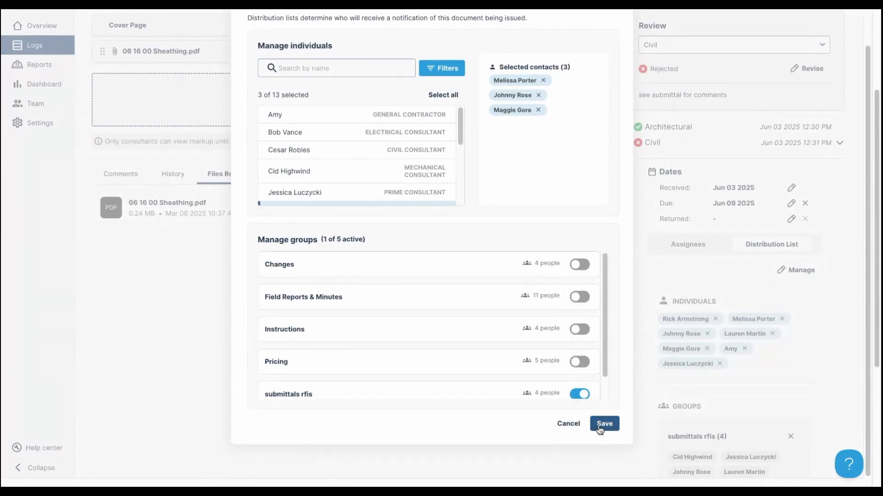
{"action": "left_click", "coordinate": [599, 428]}
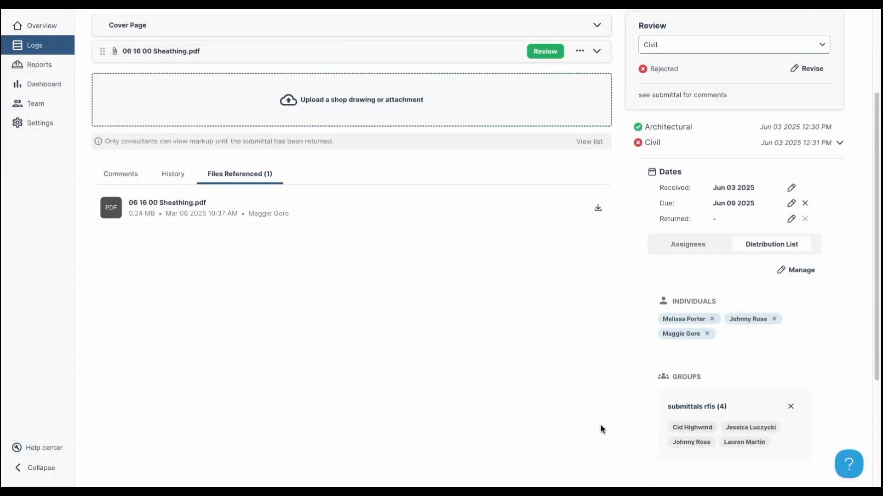
{"action": "left_click", "coordinate": [716, 248]}
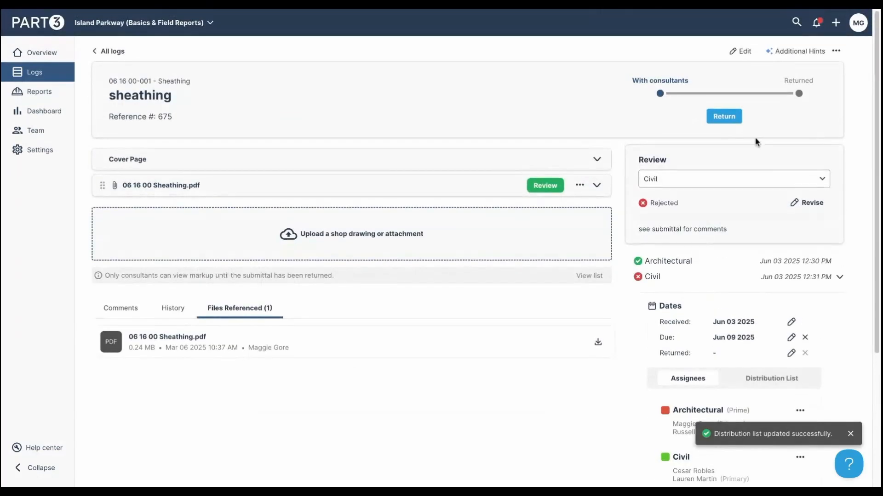
{"action": "scroll", "coordinate": [809, 308], "scroll_direction": "down", "scroll_amount": 1}
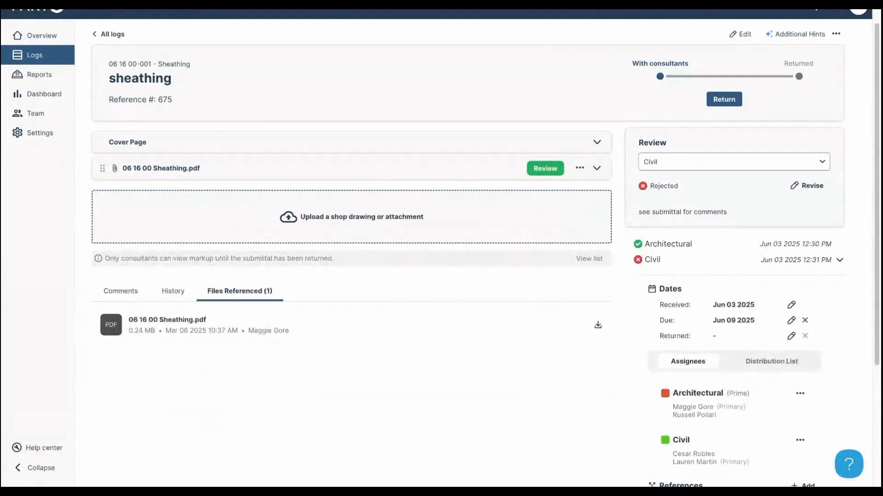
- Return the sheathing PDF with the message 'this is the priority submittal you requested at the oac'
{"action": "left_click", "coordinate": [724, 100]}
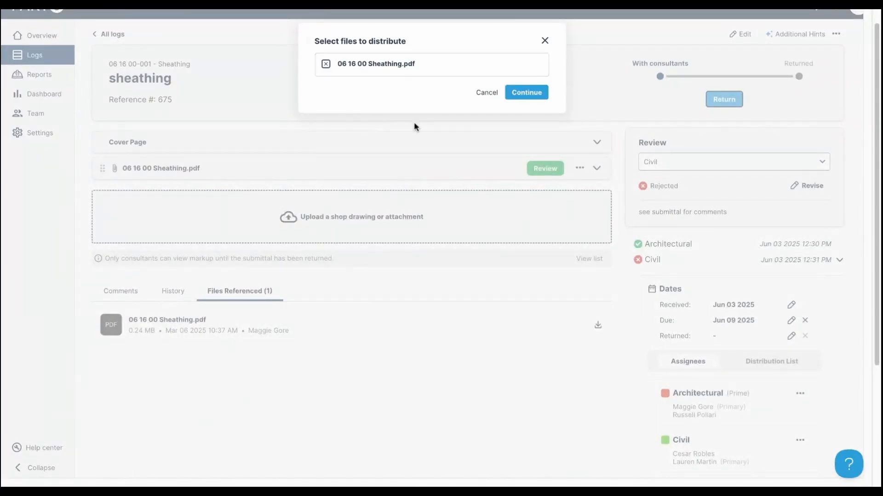
{"action": "left_click", "coordinate": [521, 93]}
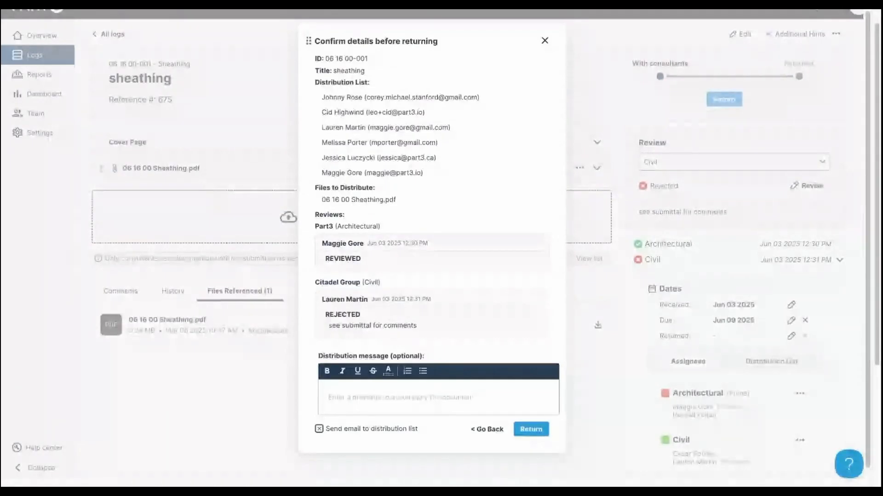
{"action": "scroll", "coordinate": [407, 347], "scroll_direction": "down", "scroll_amount": 1}
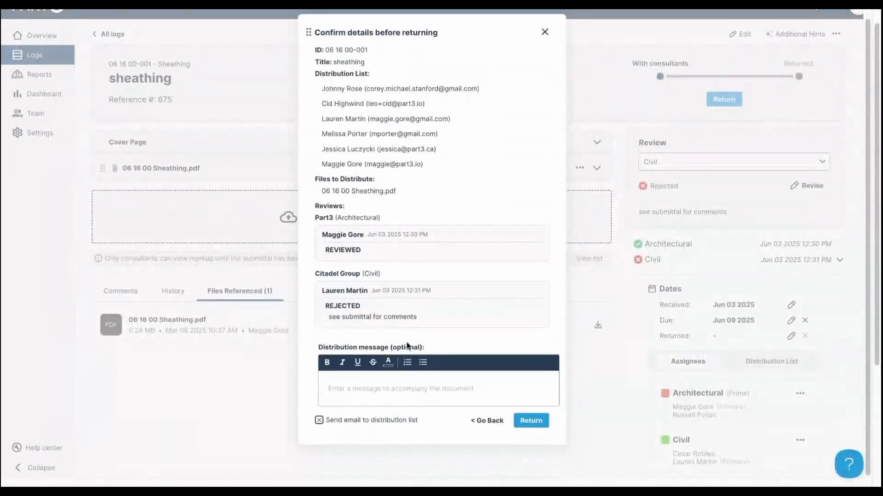
{"action": "left_click", "coordinate": [421, 388]}
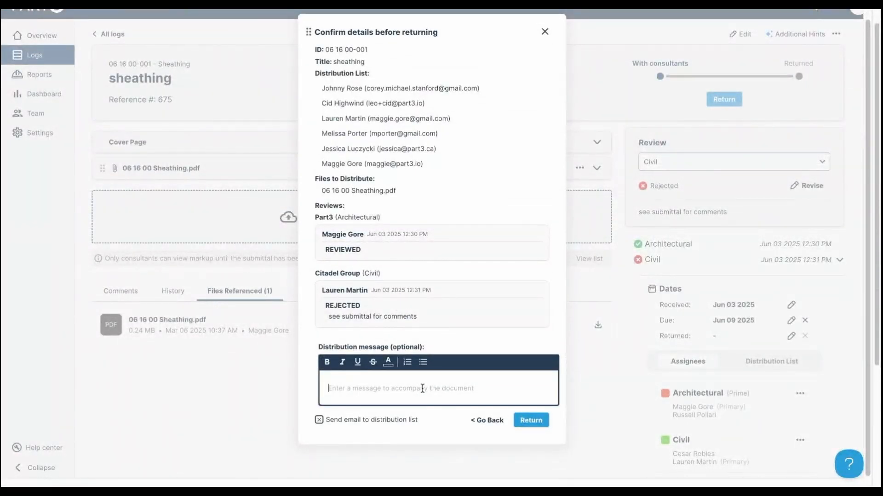
{"action": "type", "text": "this is the pri"}
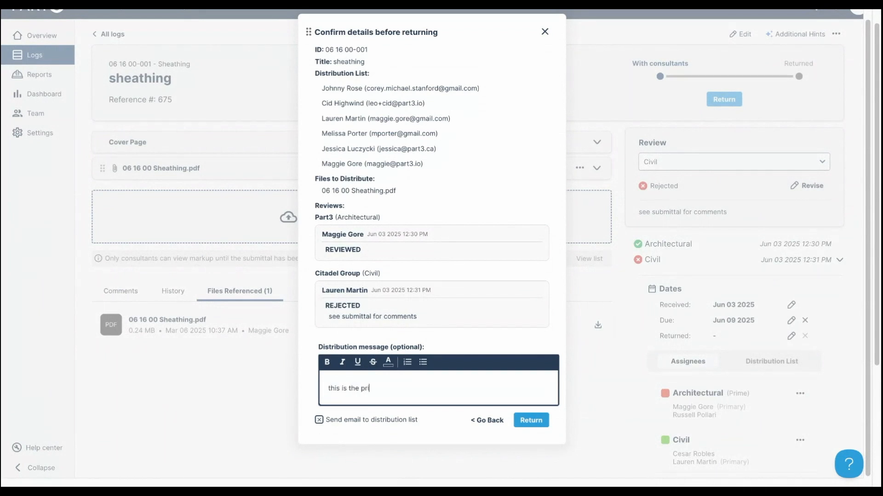
{"action": "type", "text": "ority submittal y"}
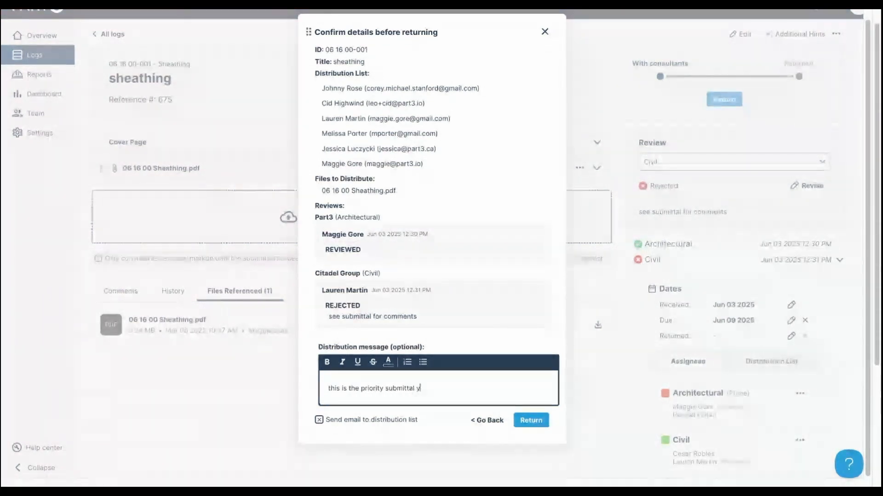
{"action": "type", "text": "ou requested at the oac"}
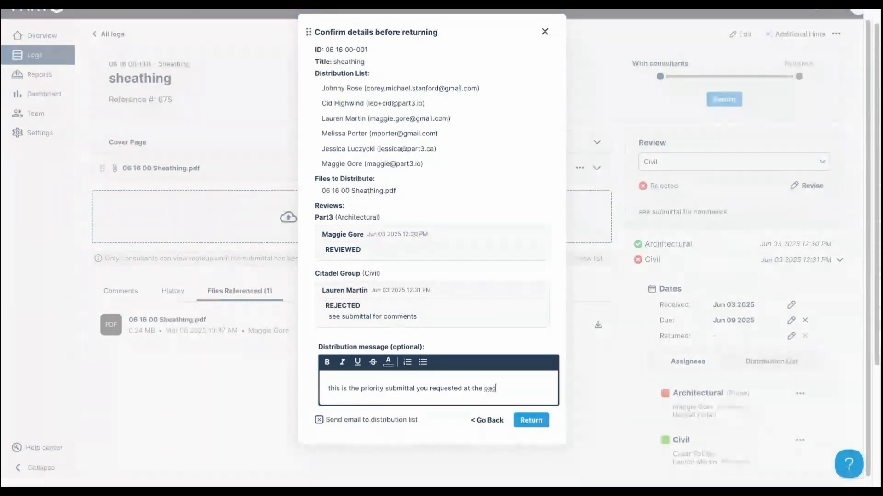
{"action": "left_click", "coordinate": [531, 421]}
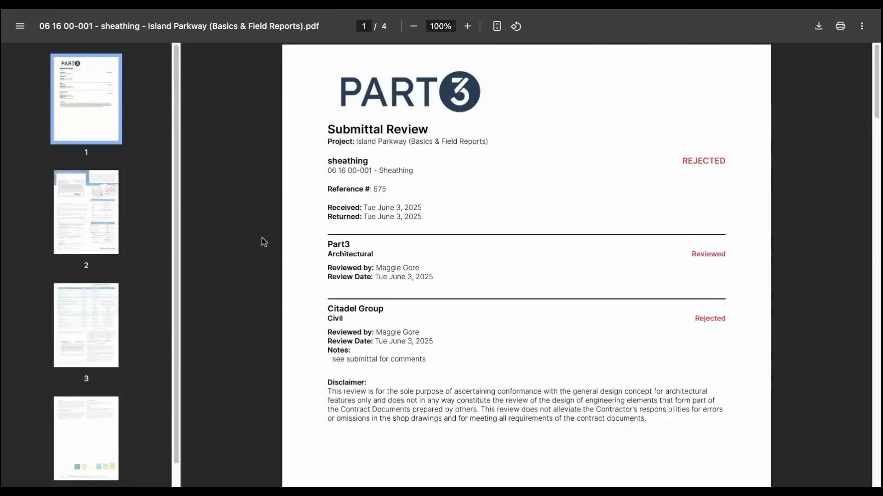
- Review pages 2 and 3 of the returned PDF, including the marked-up product data sheet
{"action": "left_click", "coordinate": [113, 232]}
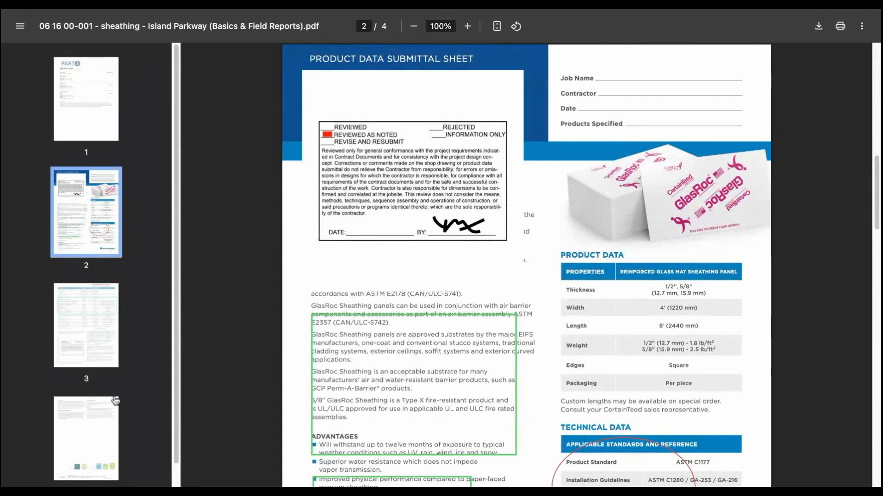
{"action": "left_click", "coordinate": [68, 331]}
{"action": "scroll", "coordinate": [187, 58], "scroll_direction": "up", "scroll_amount": 15}
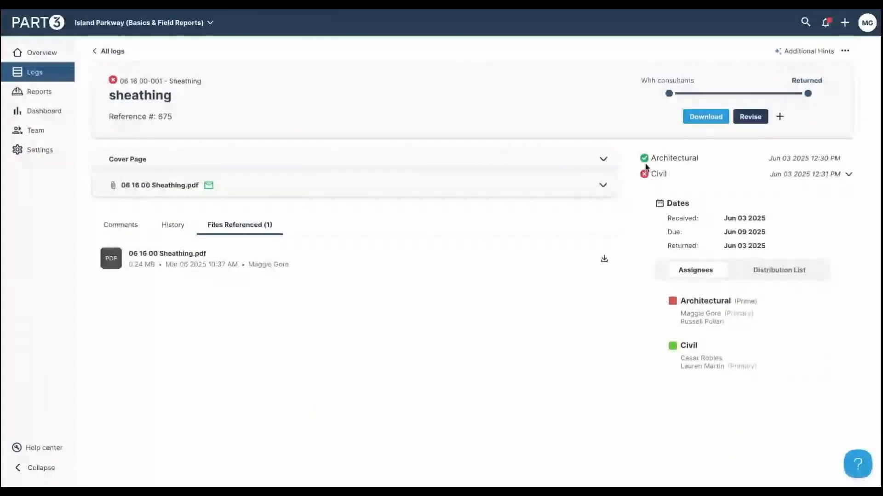
- Create revision R1, compare previous version 06 16 00-001, then go back to the Submittals log
{"action": "left_click", "coordinate": [750, 117]}
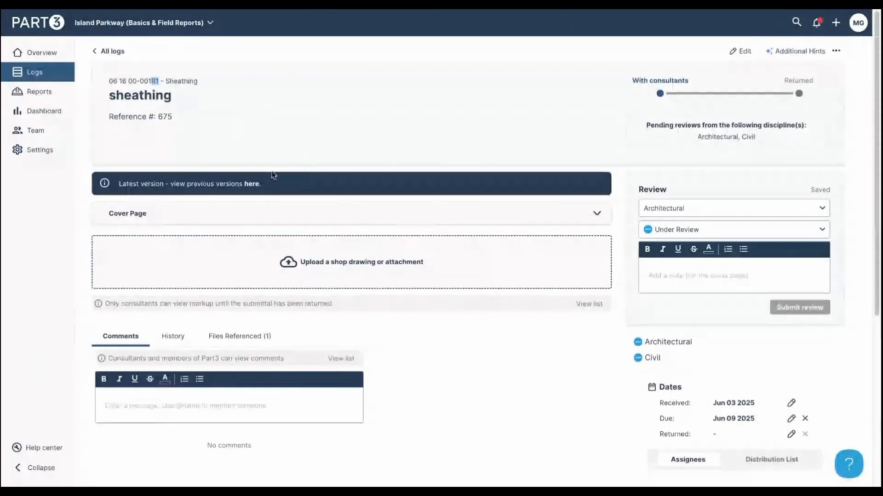
{"action": "left_click", "coordinate": [251, 184]}
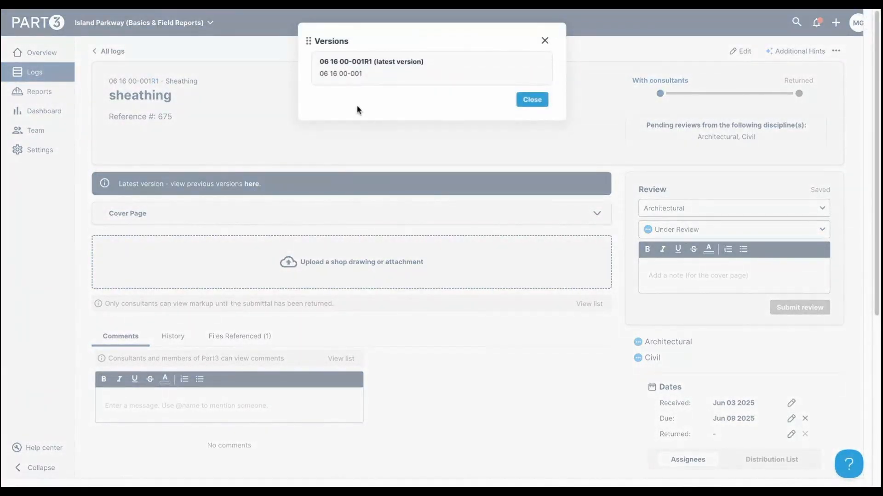
{"action": "left_click", "coordinate": [352, 75]}
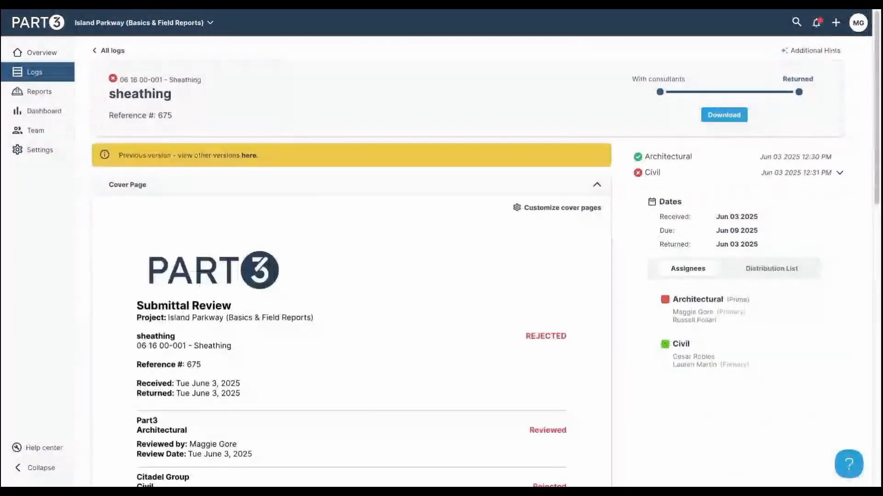
{"action": "left_click", "coordinate": [252, 157]}
{"action": "left_click", "coordinate": [343, 63]}
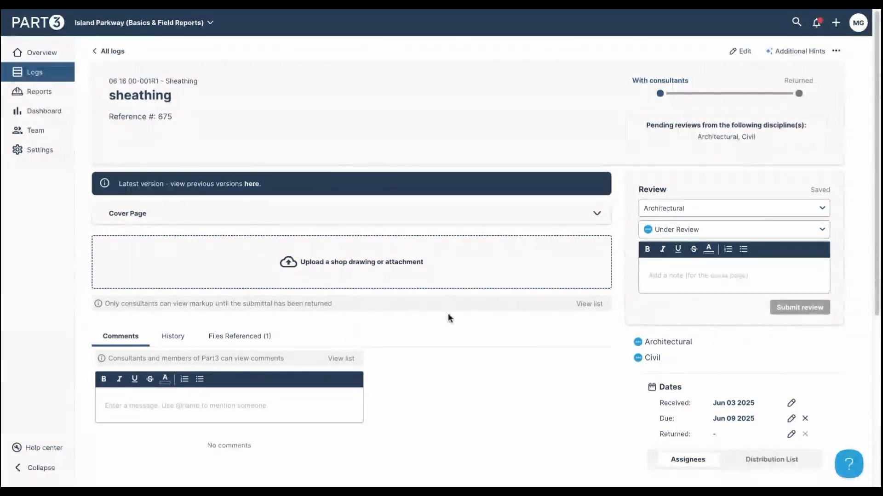
{"action": "left_click", "coordinate": [25, 77]}
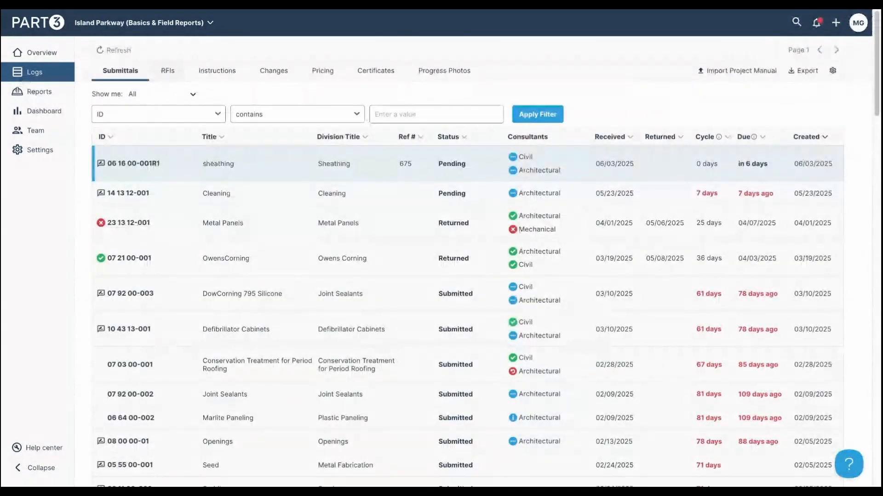
- Switch to the RFI log and start a new RFI, prefilled as RFI 5.0
{"action": "left_click", "coordinate": [168, 70]}
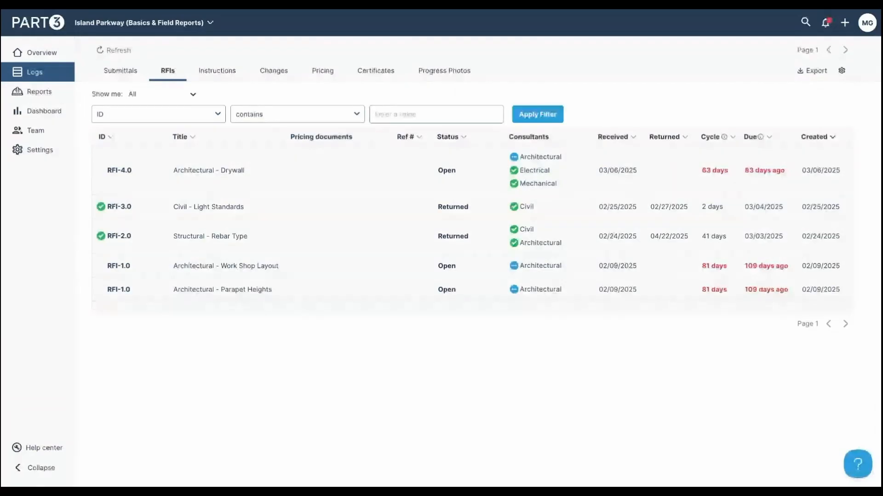
{"action": "left_click", "coordinate": [845, 24]}
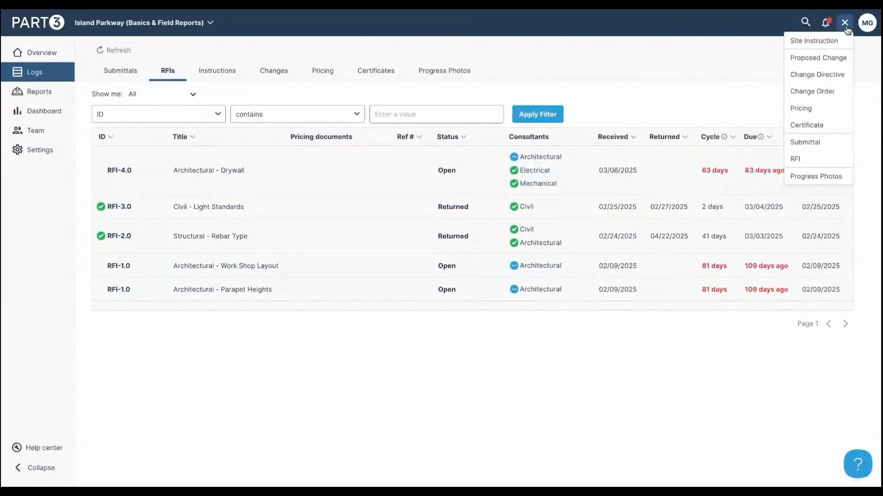
{"action": "left_click", "coordinate": [805, 159]}
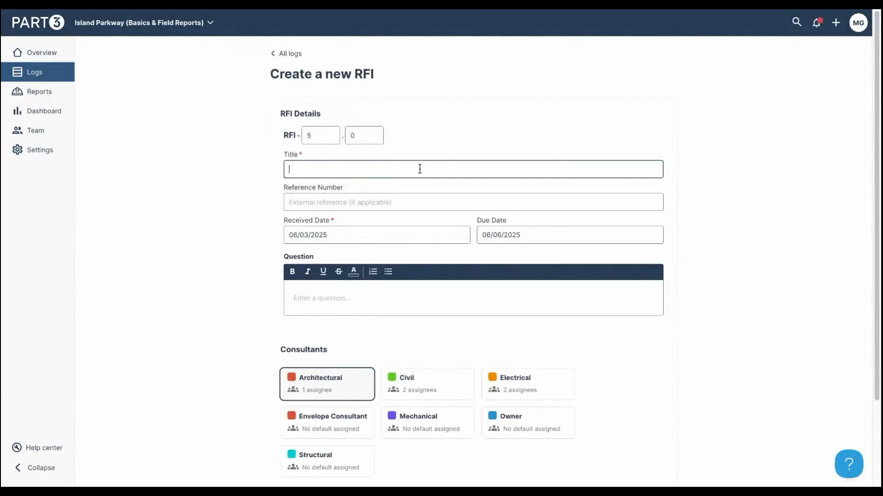
- Enter title 'arch - carpet tile', reference 65, and question 'what is the colour selection for the carpet tile C1?'
{"action": "type", "text": "arch - carpet tile"}
{"action": "left_click", "coordinate": [354, 203]}
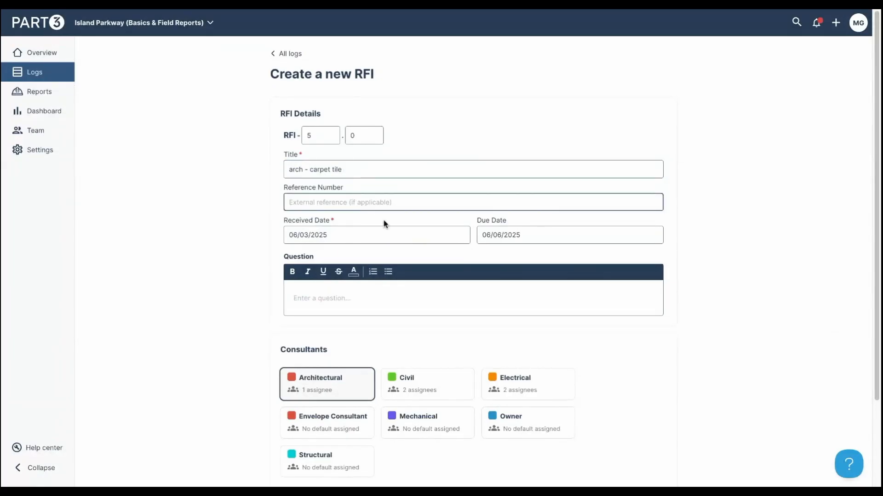
{"action": "type", "text": "65"}
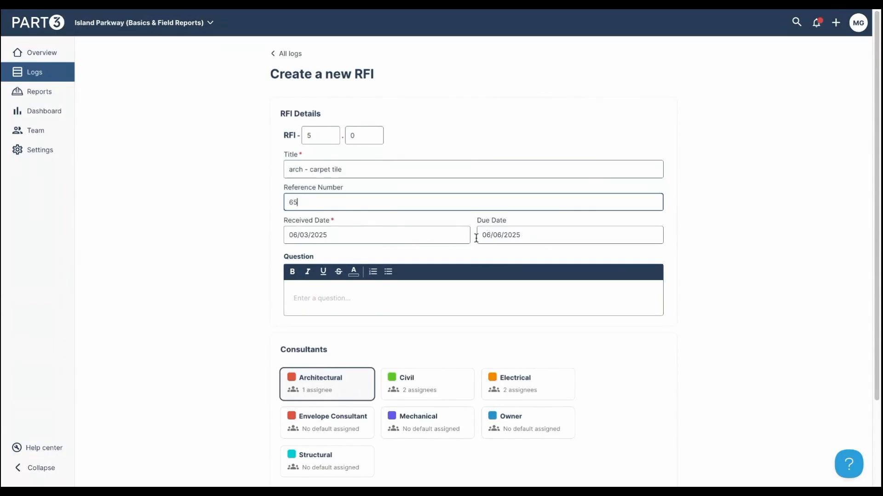
{"action": "left_click", "coordinate": [373, 301]}
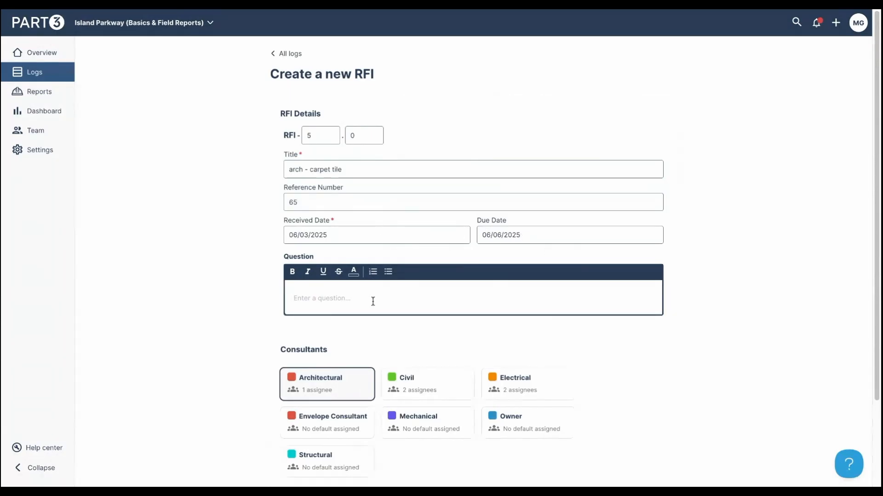
{"action": "type", "text": "what is the"}
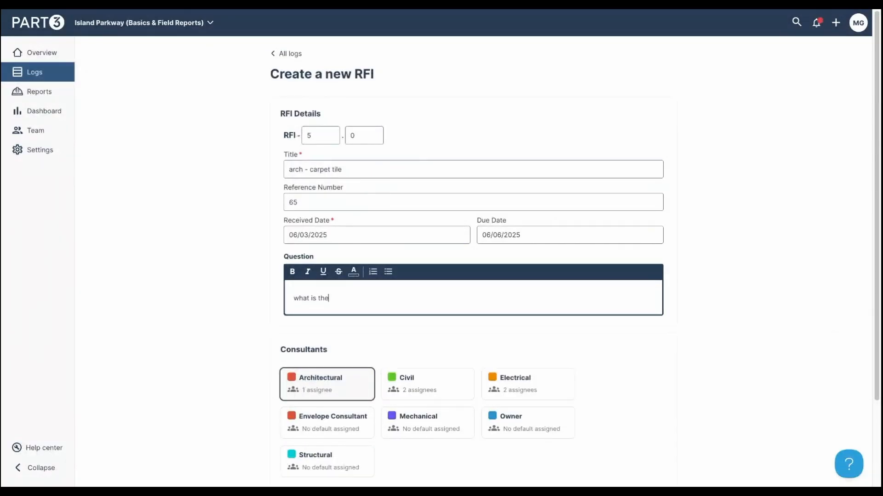
{"action": "type", "text": " colour selection for the carpet tile C"}
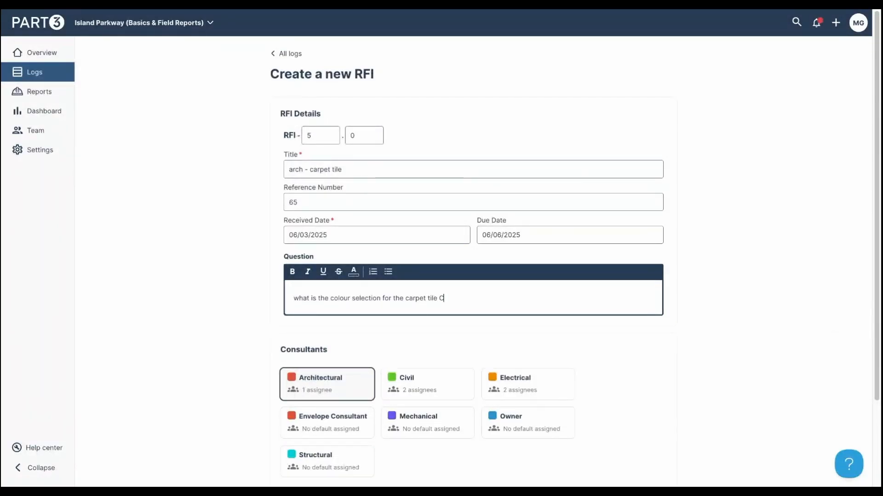
{"action": "type", "text": "1?"}
- Add Civil as a consultant alongside Architectural and create RFI-5.0
{"action": "scroll", "coordinate": [465, 321], "scroll_direction": "down", "scroll_amount": 3}
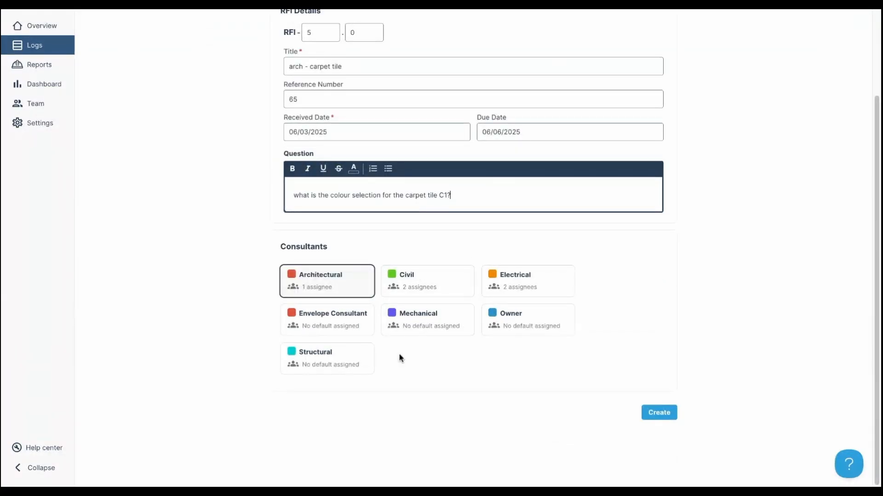
{"action": "left_click", "coordinate": [431, 283]}
{"action": "left_click", "coordinate": [667, 411]}
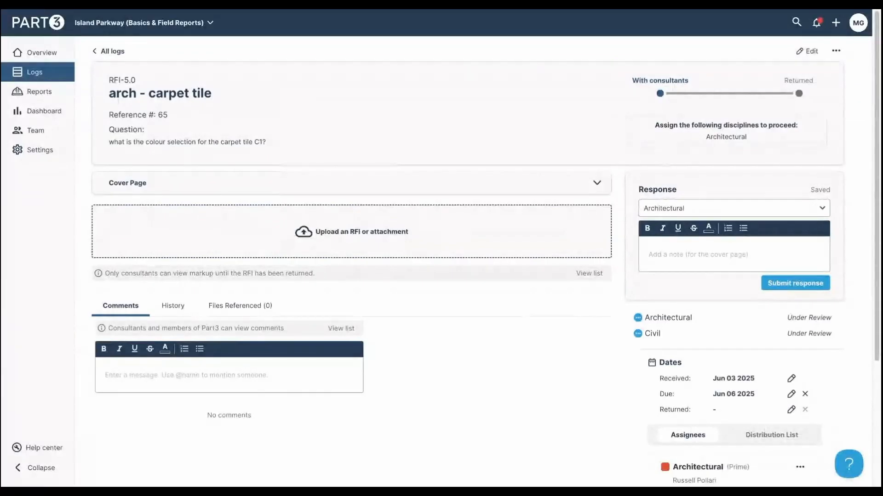
{"action": "mouse_move", "coordinate": [394, 247]}
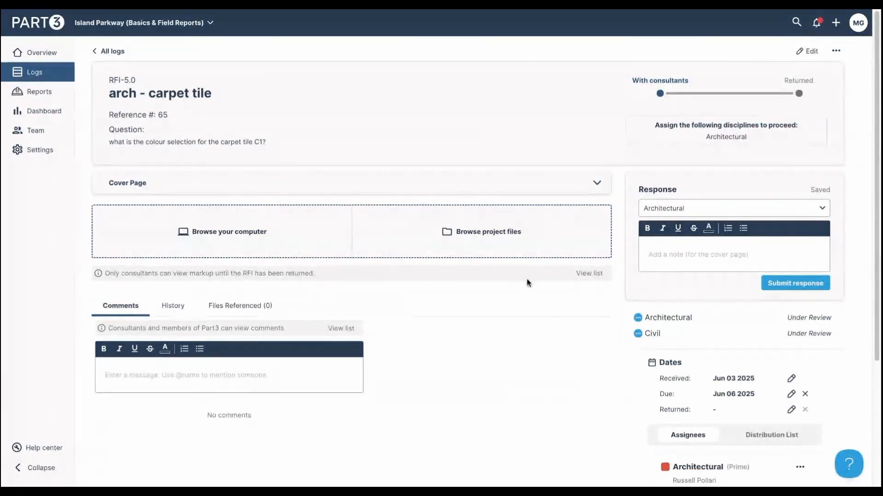
- Attach the project photo level 1.jpg to RFI-5.0
{"action": "left_click", "coordinate": [481, 232]}
{"action": "left_click", "coordinate": [151, 141]}
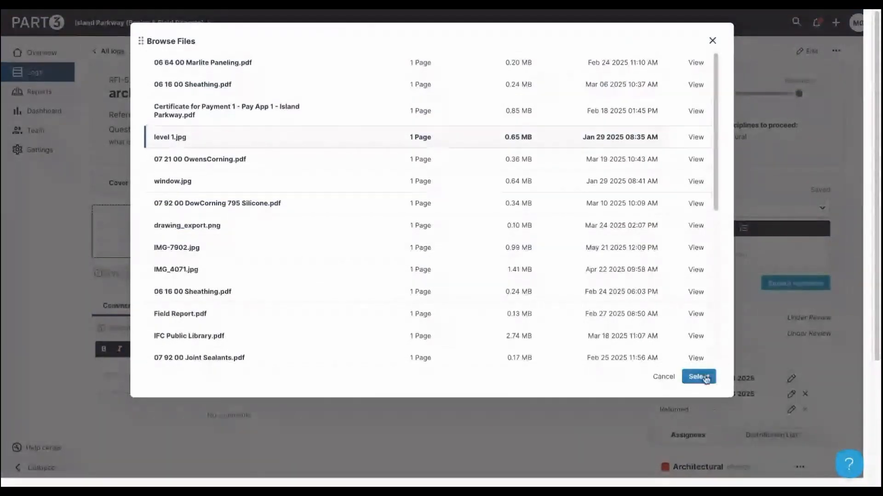
{"action": "left_click", "coordinate": [698, 377]}
{"action": "scroll", "coordinate": [612, 317], "scroll_direction": "down", "scroll_amount": 1}
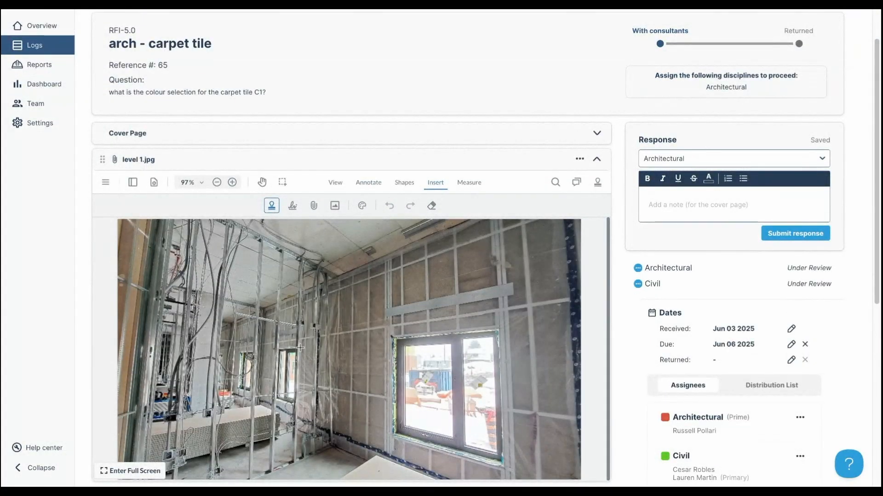
- Draw a free-text note box on the photo's left wall and collapse the viewer
{"action": "left_click", "coordinate": [368, 182]}
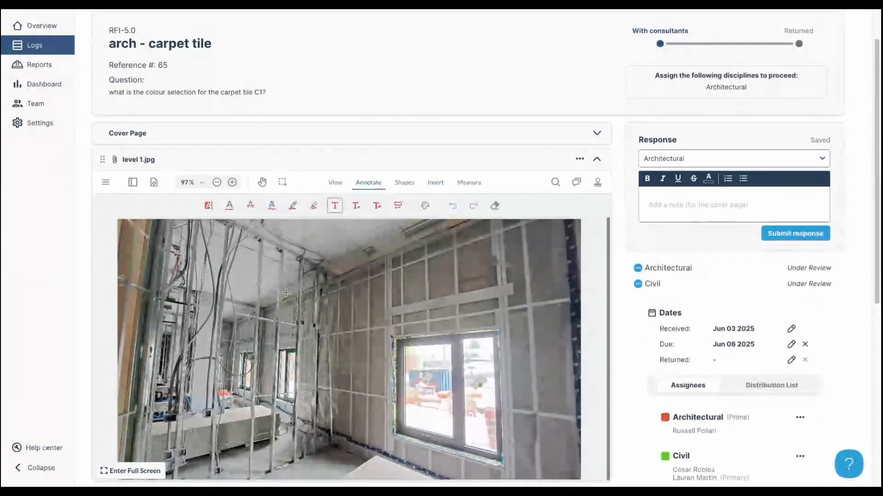
{"action": "left_click_drag", "start_coordinate": [172, 328], "coordinate": [337, 390]}
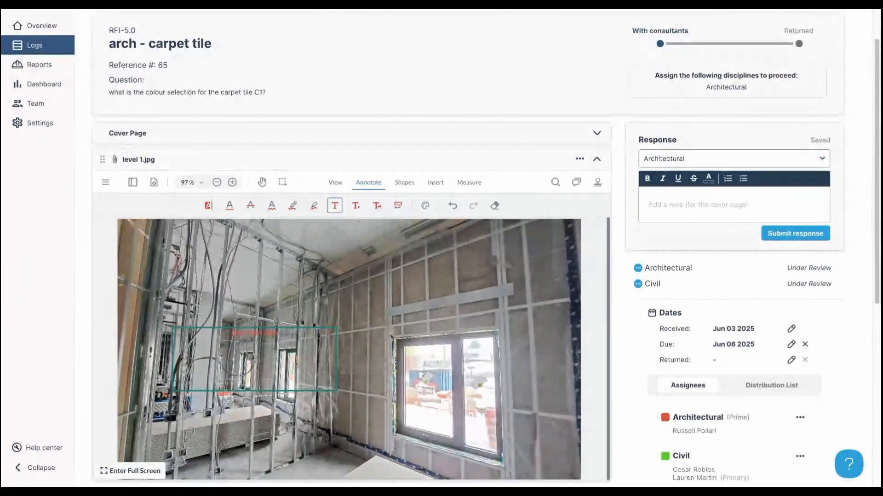
{"action": "left_click", "coordinate": [596, 159]}
{"action": "scroll", "coordinate": [622, 301], "scroll_direction": "up", "scroll_amount": 1}
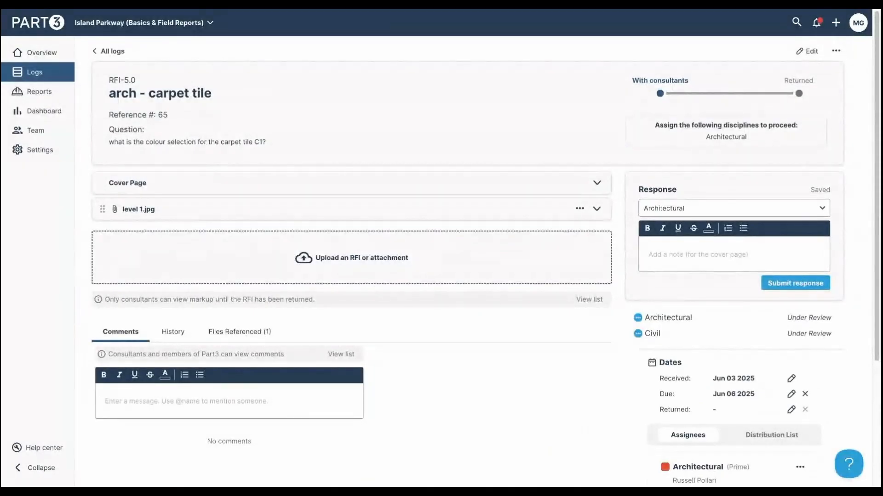
- Remove Civil from RFI-5.0's consultants, leaving Architectural as the only discipline, and confirm
{"action": "left_click", "coordinate": [807, 51]}
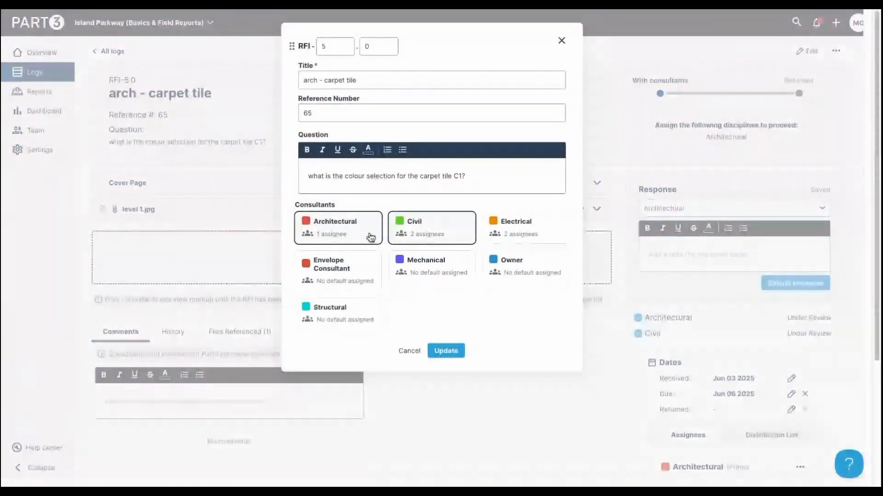
{"action": "left_click", "coordinate": [428, 231]}
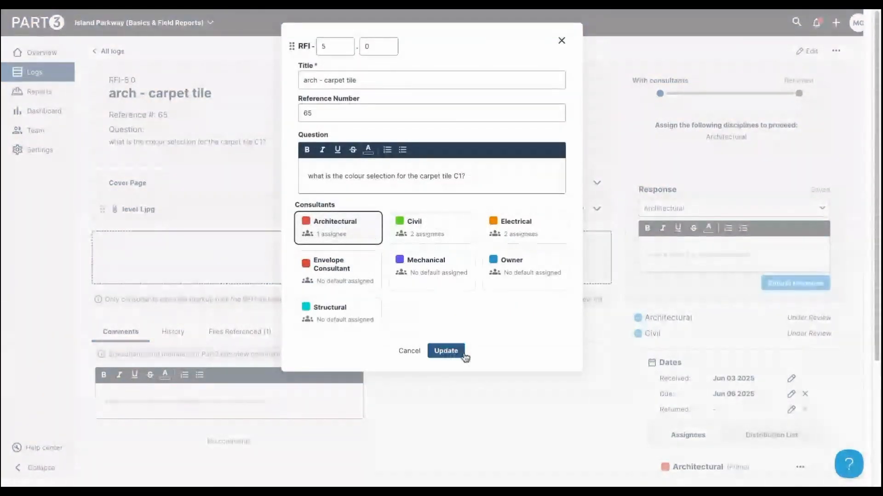
{"action": "left_click", "coordinate": [460, 353]}
{"action": "left_click", "coordinate": [529, 69]}
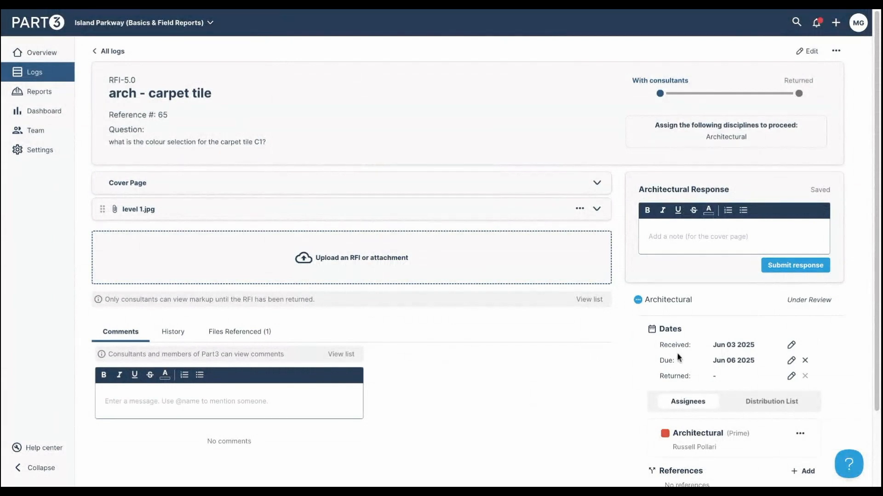
- Review RFI-5.0's activity history and its referenced files
{"action": "scroll", "coordinate": [120, 330], "scroll_direction": "down", "scroll_amount": 1}
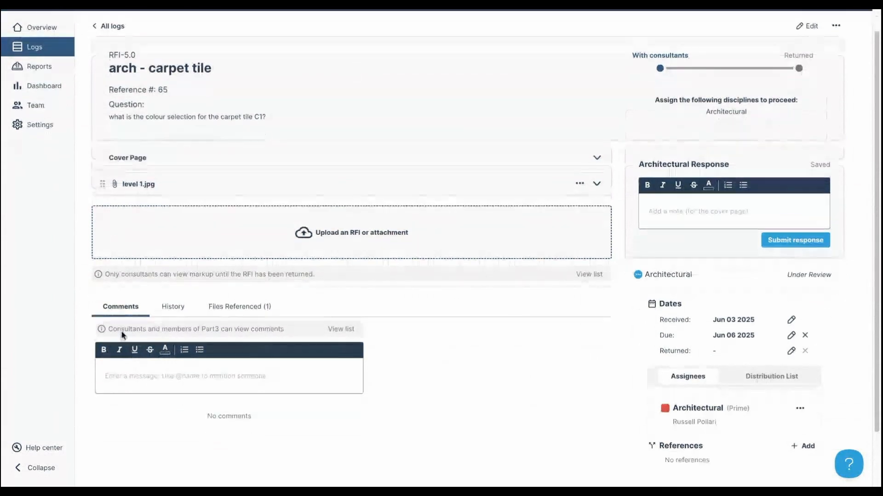
{"action": "left_click", "coordinate": [183, 309]}
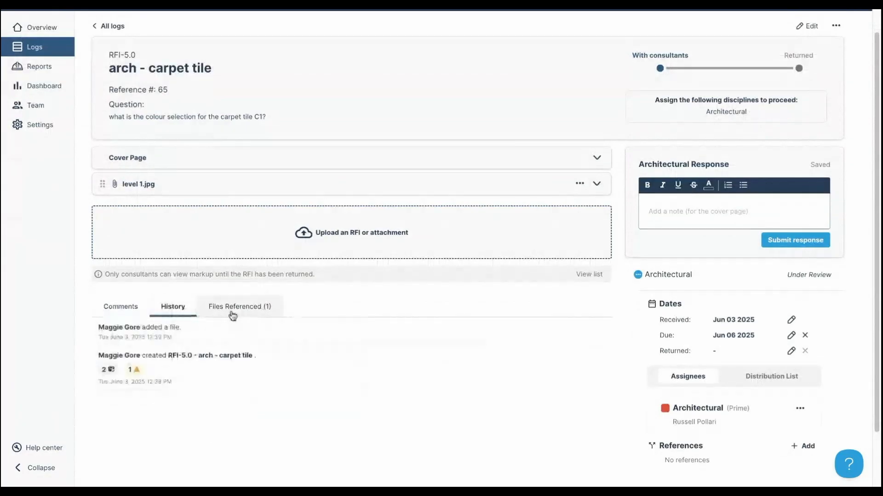
{"action": "left_click", "coordinate": [234, 315]}
- Submit the Architectural response 'see notes on the attached' and expand the cover page preview
{"action": "left_click", "coordinate": [708, 217]}
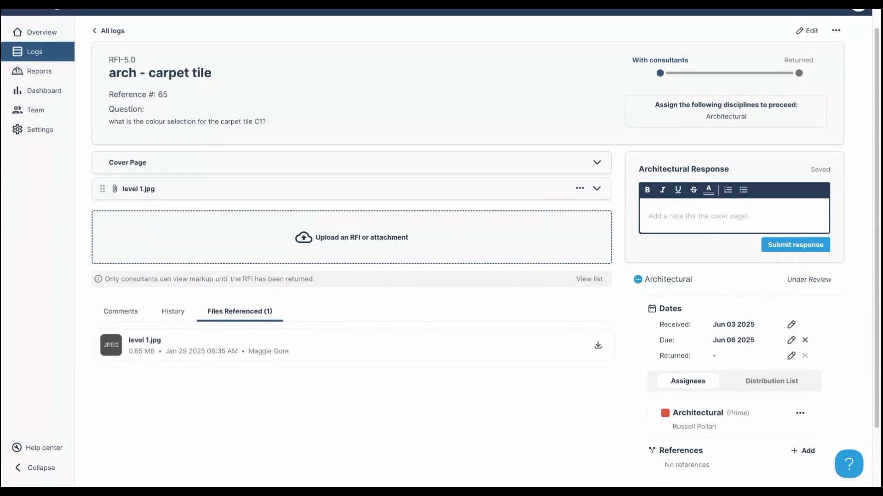
{"action": "type", "text": "see note"}
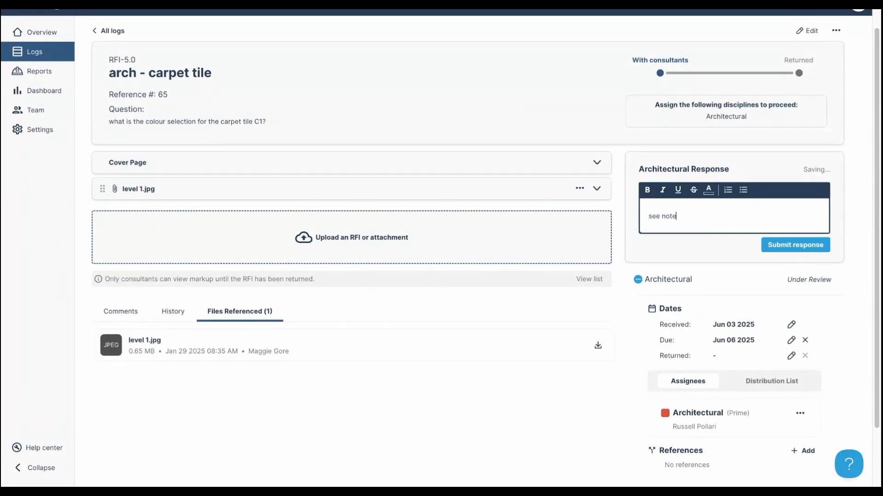
{"action": "type", "text": "s on the attached"}
{"action": "left_click", "coordinate": [796, 246]}
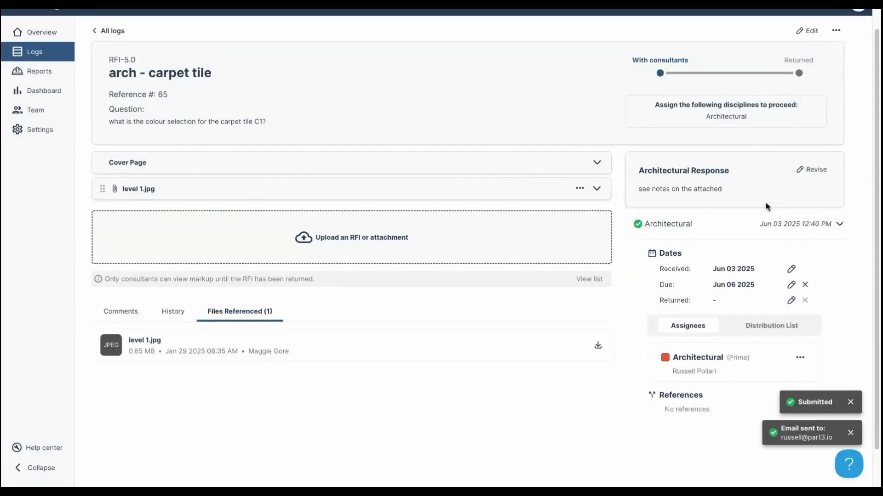
{"action": "left_click", "coordinate": [598, 164]}
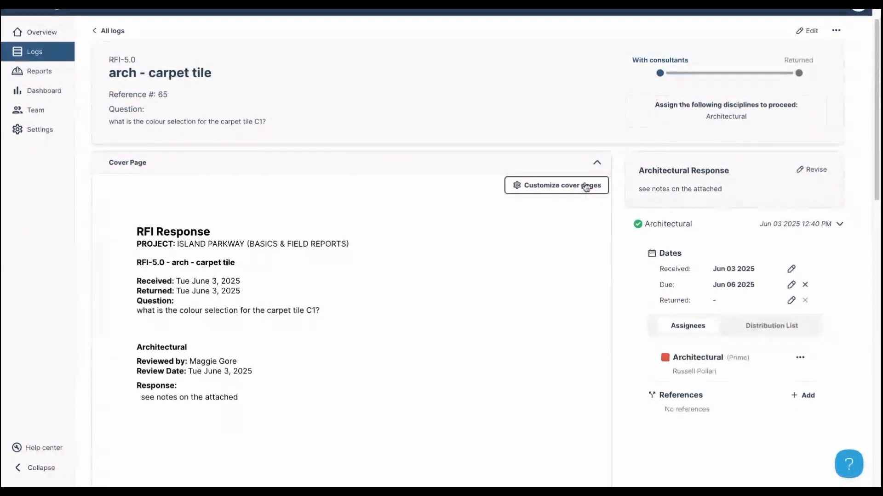
- Replace the Architectural assignee with a different prime consultant as the sole assignee
{"action": "left_click", "coordinate": [596, 163]}
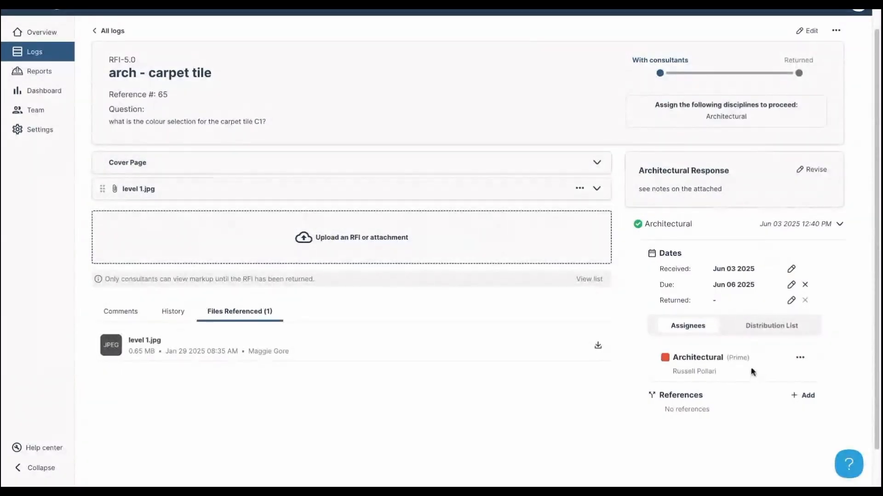
{"action": "left_click", "coordinate": [800, 358]}
{"action": "left_click", "coordinate": [777, 374]}
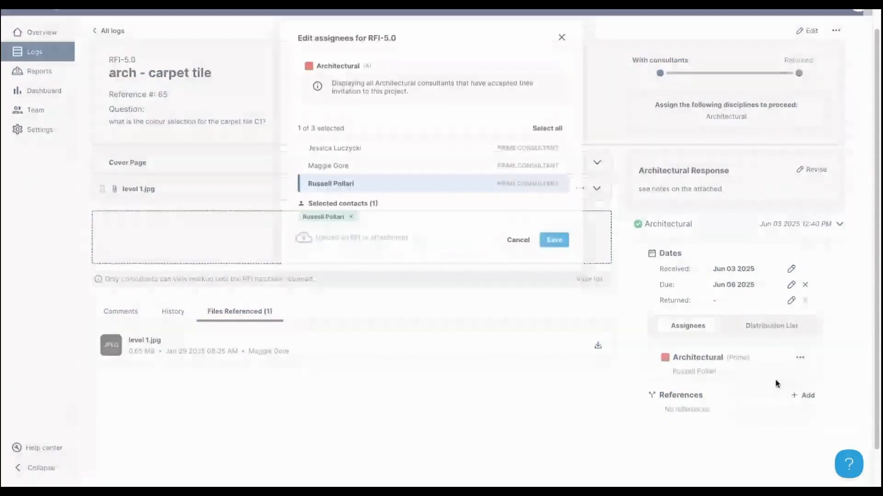
{"action": "left_click", "coordinate": [398, 169]}
{"action": "left_click", "coordinate": [398, 189]}
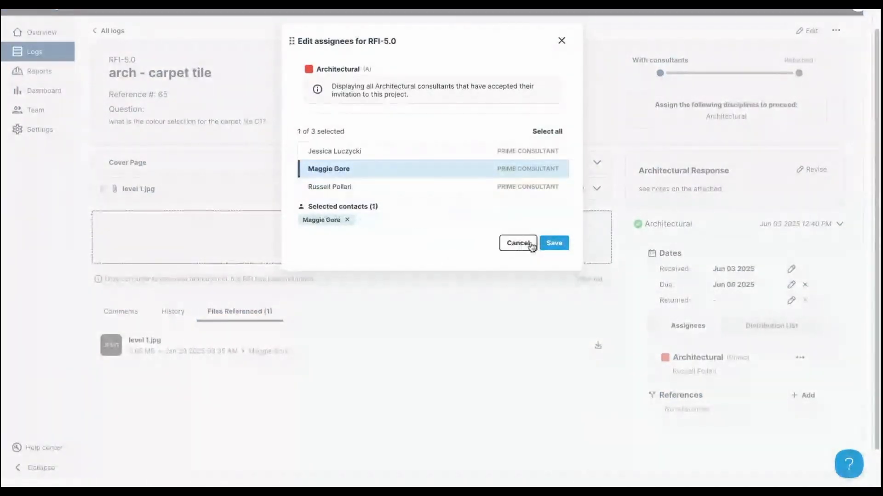
{"action": "left_click", "coordinate": [550, 244]}
- Review RFI-5.0's distribution list without making any changes
{"action": "scroll", "coordinate": [781, 267], "scroll_direction": "up", "scroll_amount": 1}
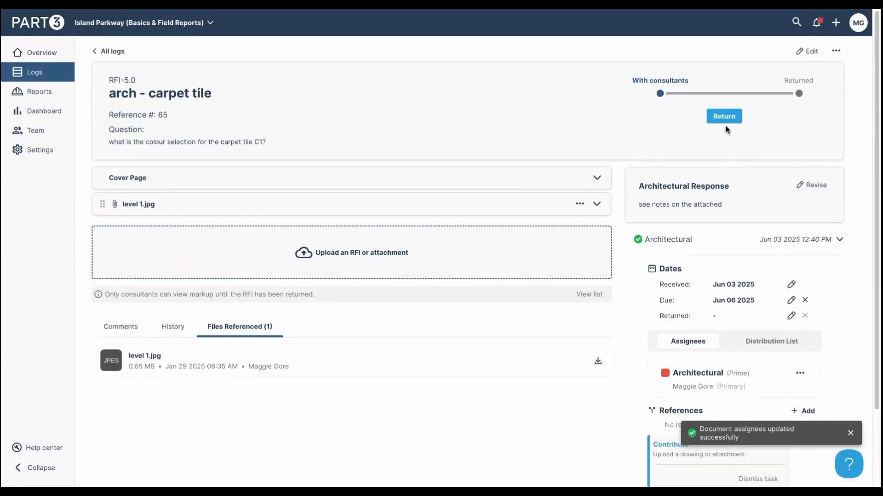
{"action": "left_click", "coordinate": [760, 348]}
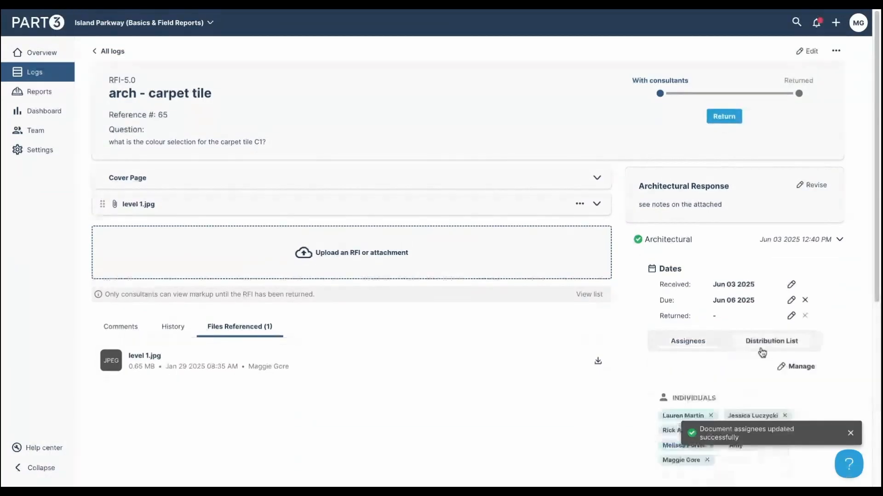
{"action": "scroll", "coordinate": [812, 385], "scroll_direction": "down", "scroll_amount": 2}
{"action": "left_click", "coordinate": [794, 275]}
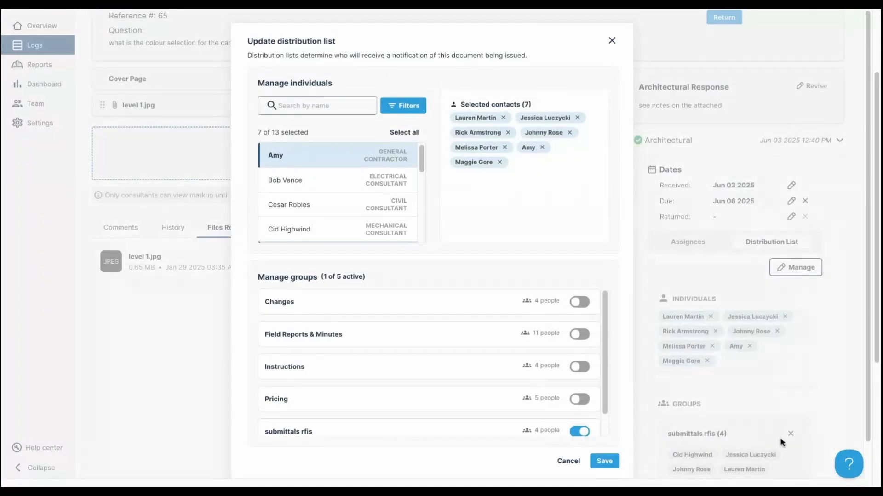
{"action": "left_click", "coordinate": [571, 425]}
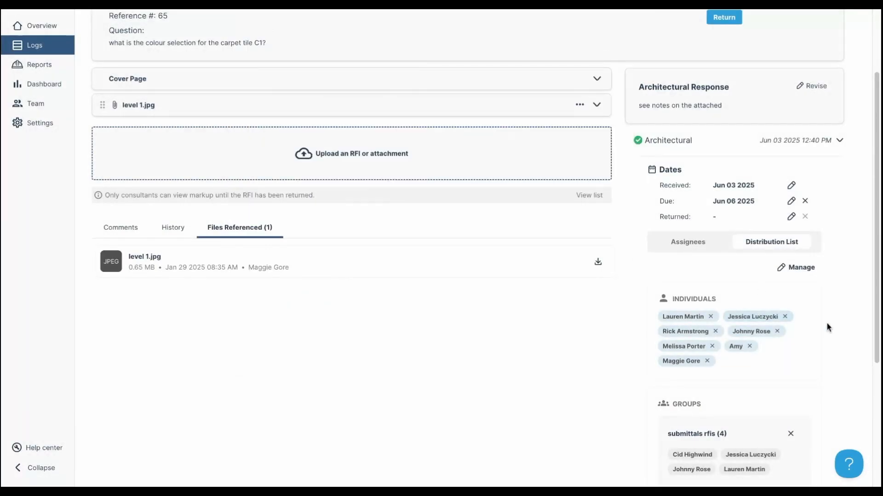
{"action": "scroll", "coordinate": [760, 394], "scroll_direction": "up", "scroll_amount": 2}
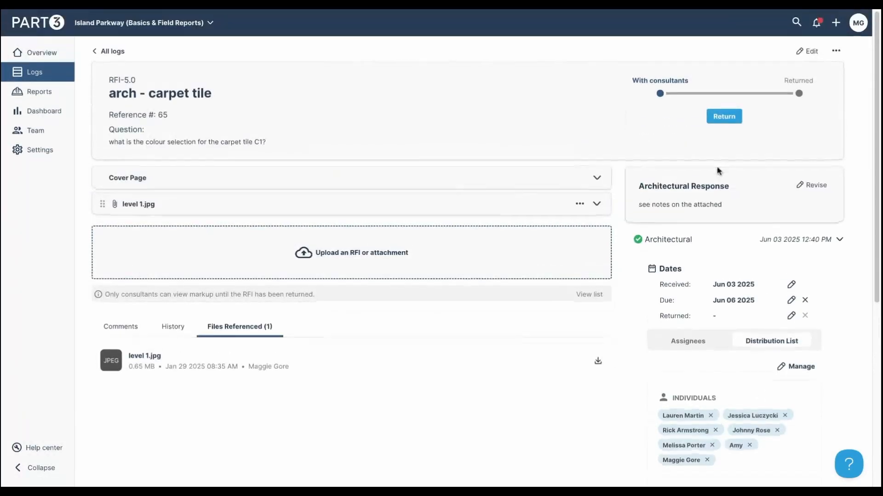
- Return RFI-5.0 to its distribution list with level 1.jpg attached, marking it Returned
{"action": "left_click", "coordinate": [724, 118]}
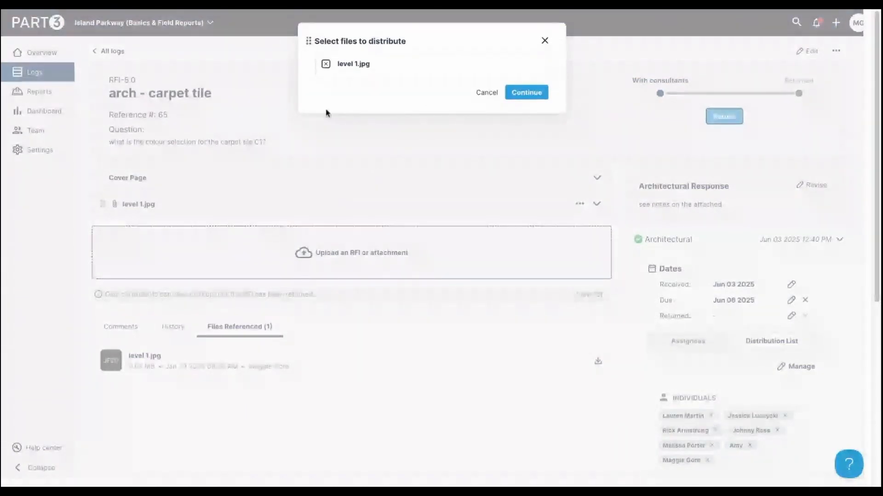
{"action": "left_click", "coordinate": [325, 64]}
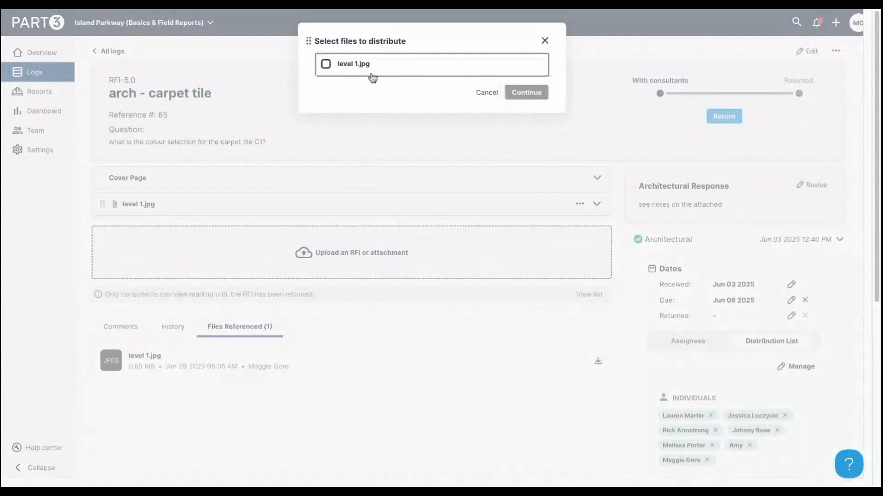
{"action": "left_click", "coordinate": [325, 64]}
{"action": "left_click", "coordinate": [514, 97]}
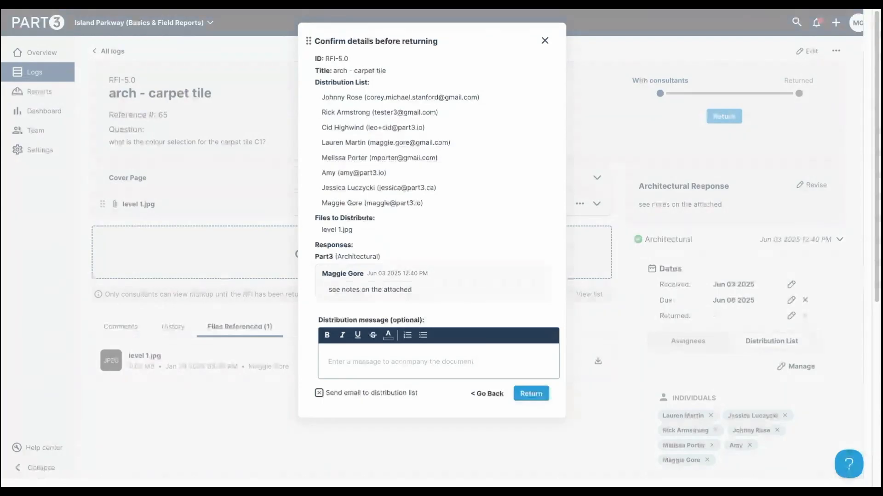
{"action": "scroll", "coordinate": [423, 235], "scroll_direction": "down", "scroll_amount": 1}
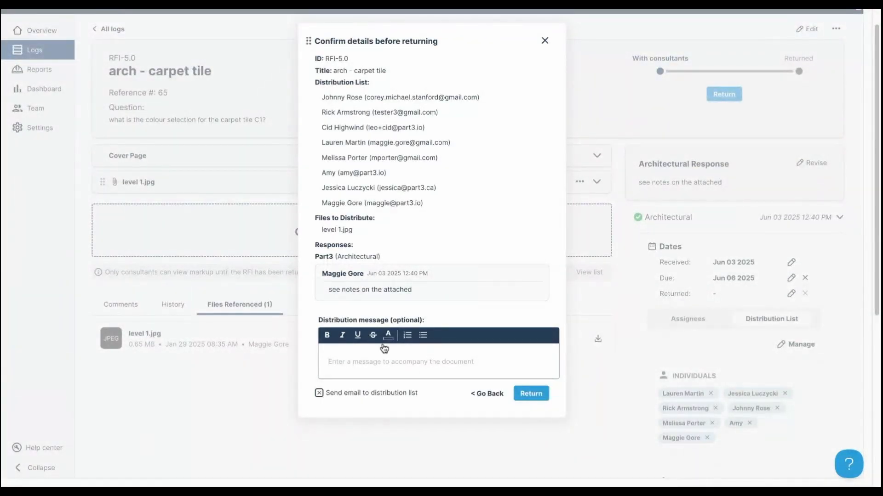
{"action": "left_click", "coordinate": [389, 359]}
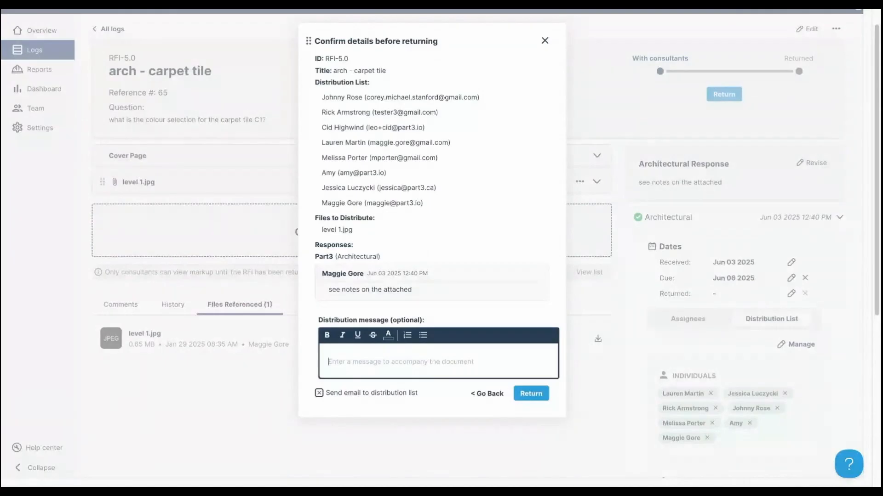
{"action": "left_click", "coordinate": [530, 394]}
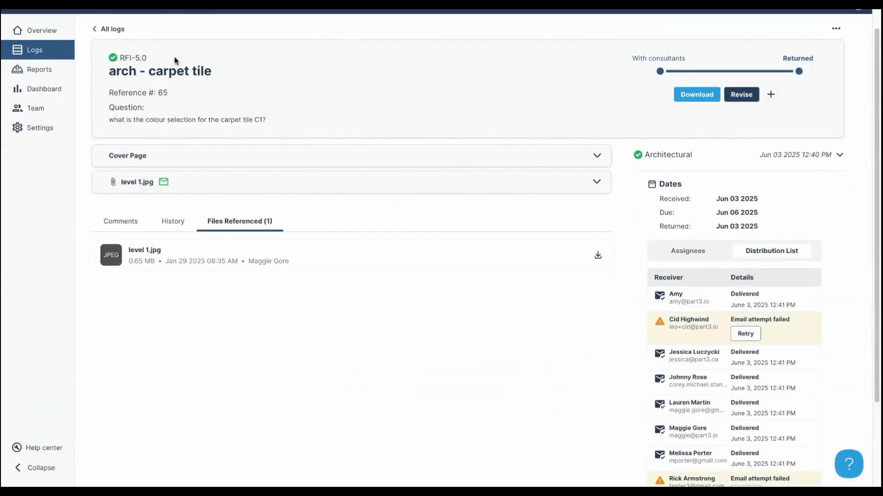
{"action": "scroll", "coordinate": [492, 168], "scroll_direction": "up", "scroll_amount": 1}
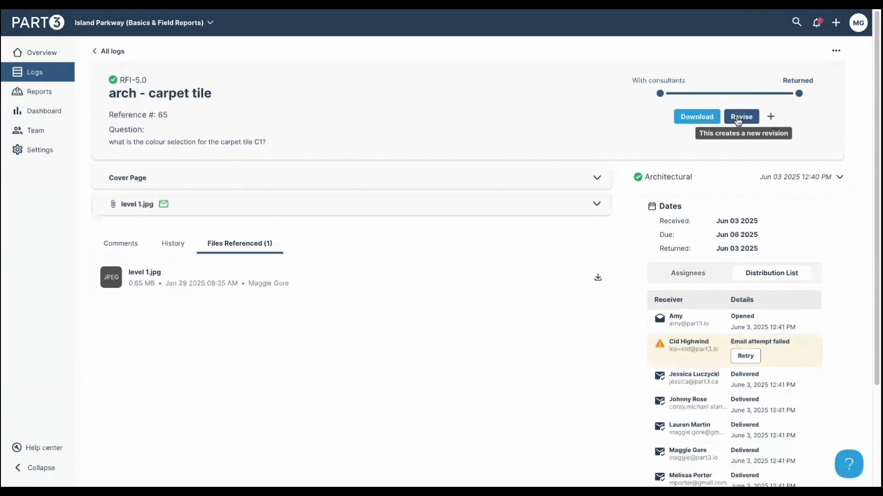
- Request a revision notifying the prime consultant: 'we dont see this info on the drawings'
{"action": "left_click", "coordinate": [737, 119]}
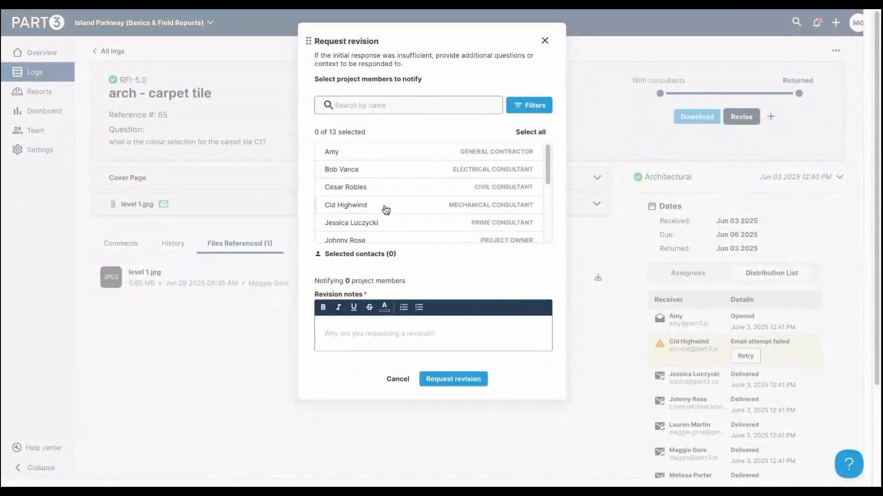
{"action": "scroll", "coordinate": [386, 212], "scroll_direction": "down", "scroll_amount": 1}
{"action": "left_click", "coordinate": [389, 225]}
{"action": "left_click", "coordinate": [387, 332]}
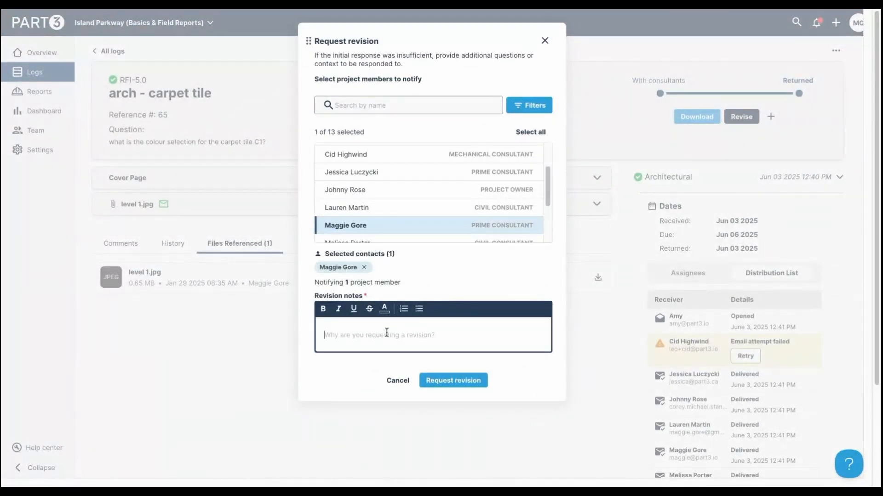
{"action": "type", "text": "we dont see this info on the drawings"}
{"action": "left_click", "coordinate": [438, 382]}
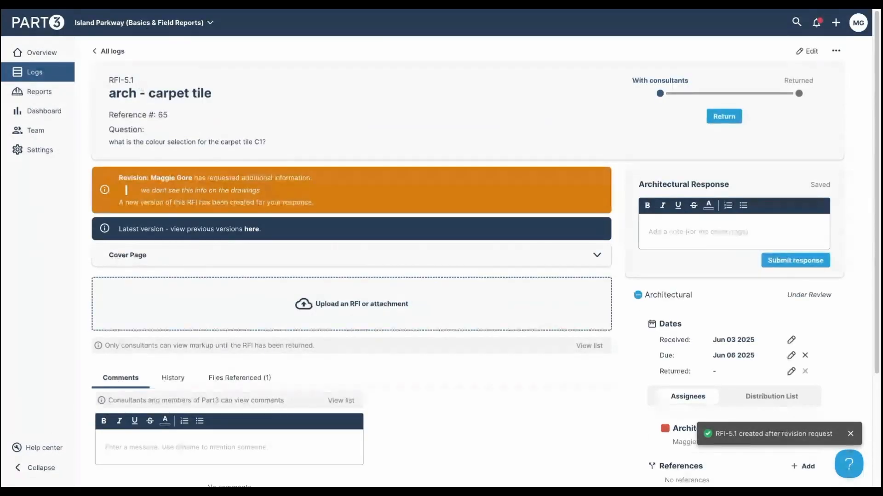
- View the previous RFI-5.0 version, then return to the new RFI-5.1
{"action": "left_click", "coordinate": [252, 229]}
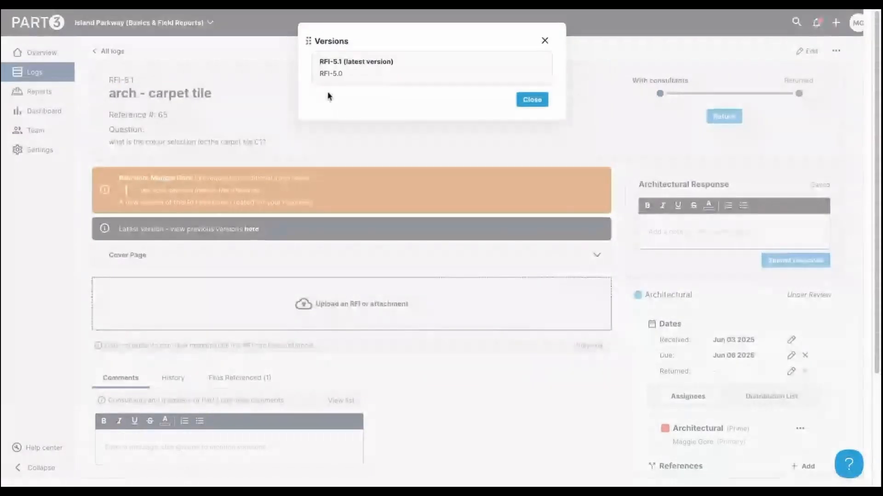
{"action": "left_click", "coordinate": [336, 75]}
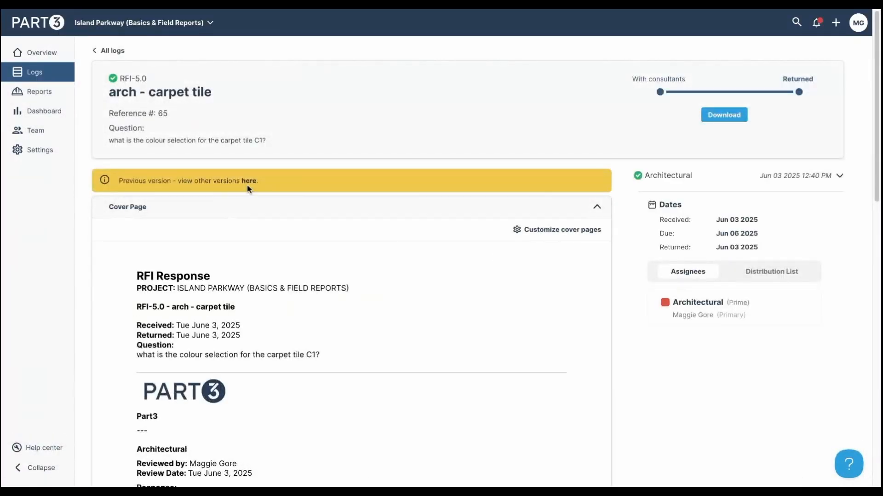
{"action": "left_click", "coordinate": [248, 181]}
{"action": "left_click", "coordinate": [331, 61]}
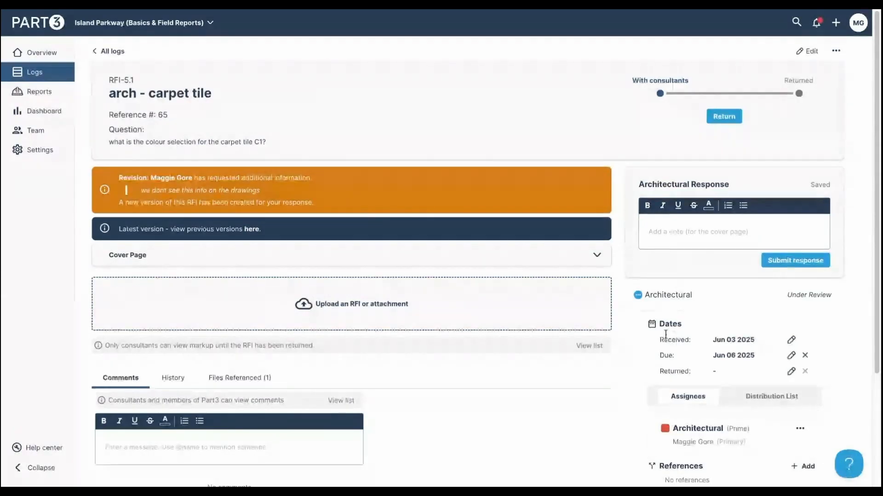
- Add the Civil consultants to RFI-5.1 alongside Architectural, then bring up the help widget
{"action": "left_click", "coordinate": [803, 53]}
{"action": "left_click", "coordinate": [444, 228]}
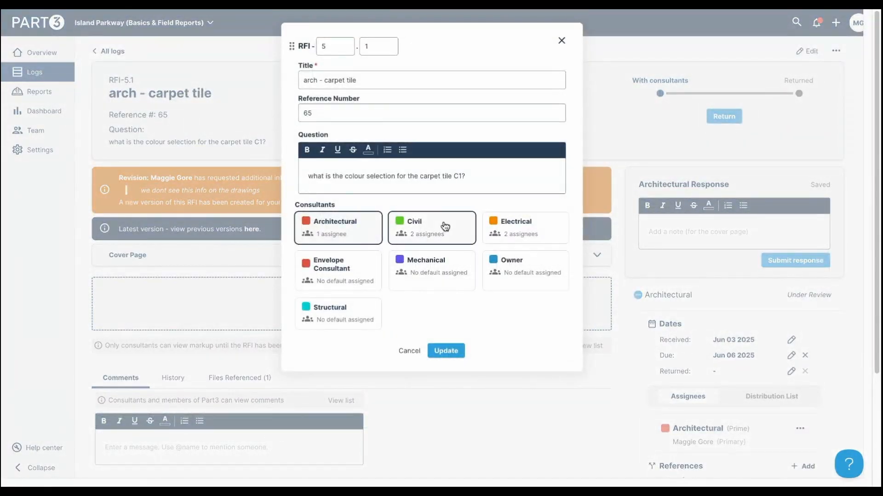
{"action": "left_click", "coordinate": [449, 351]}
{"action": "left_click", "coordinate": [533, 68]}
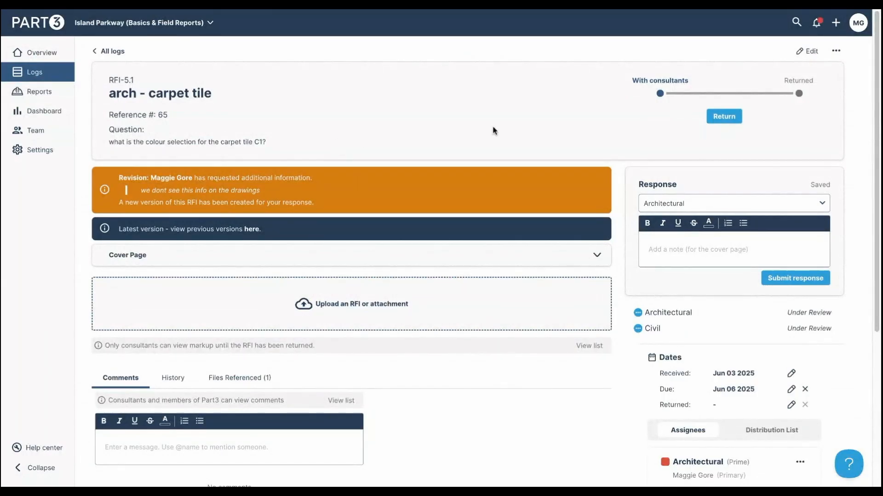
{"action": "left_click", "coordinate": [851, 470]}
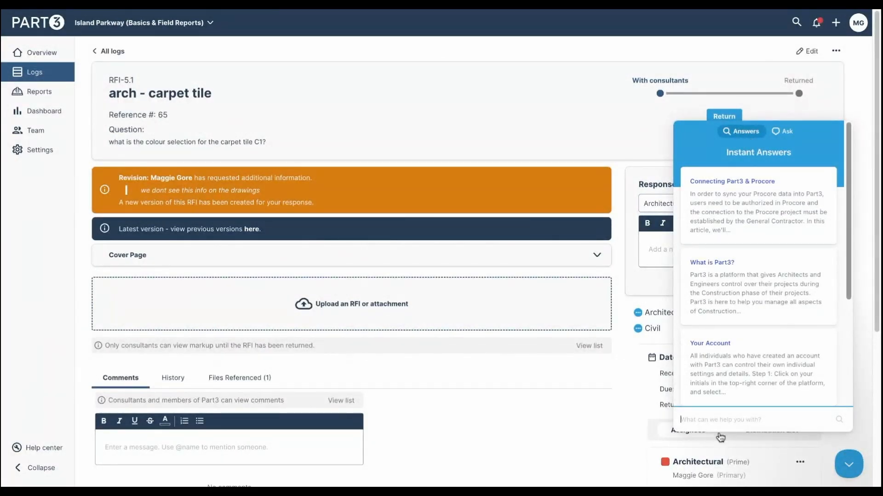
- Search help articles for 'rfi' and read the Creating RFIs article
{"action": "type", "text": "rfi"}
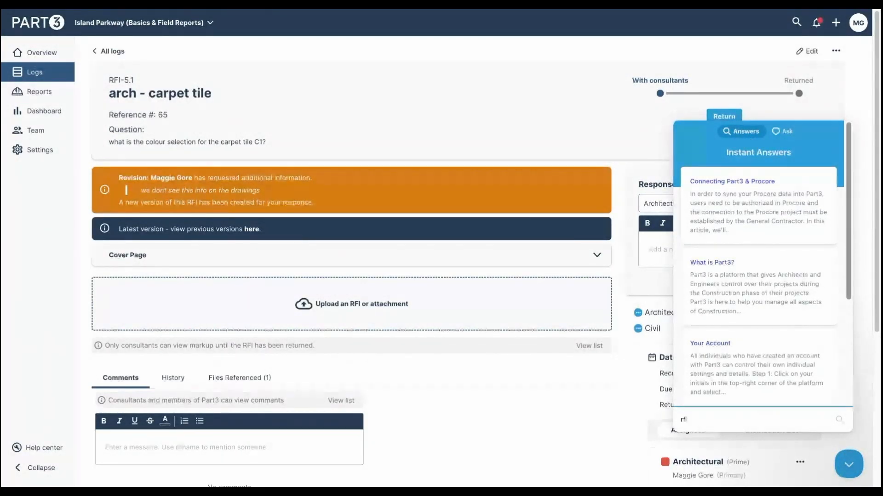
{"action": "key", "text": "Return"}
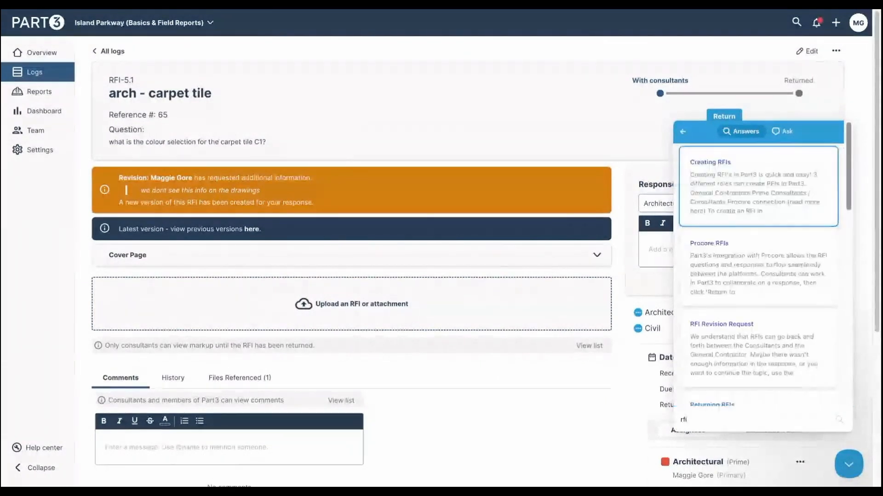
{"action": "left_click", "coordinate": [776, 188]}
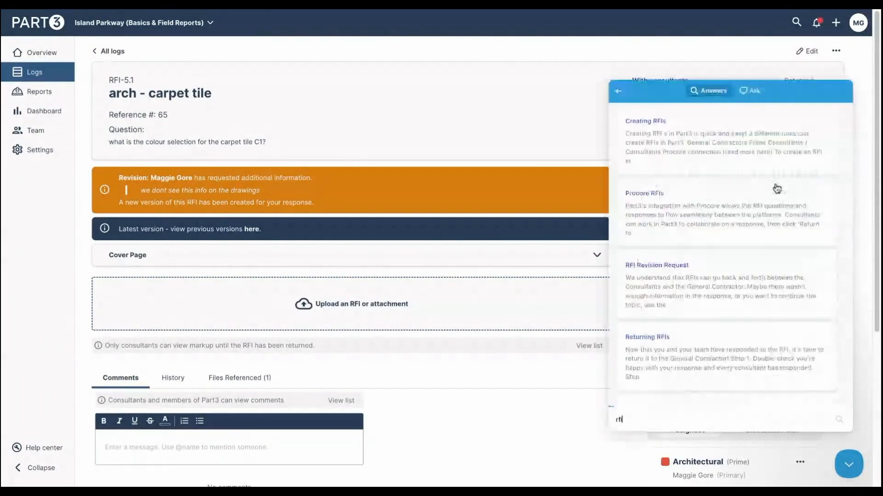
{"action": "scroll", "coordinate": [776, 317], "scroll_direction": "down", "scroll_amount": 15}
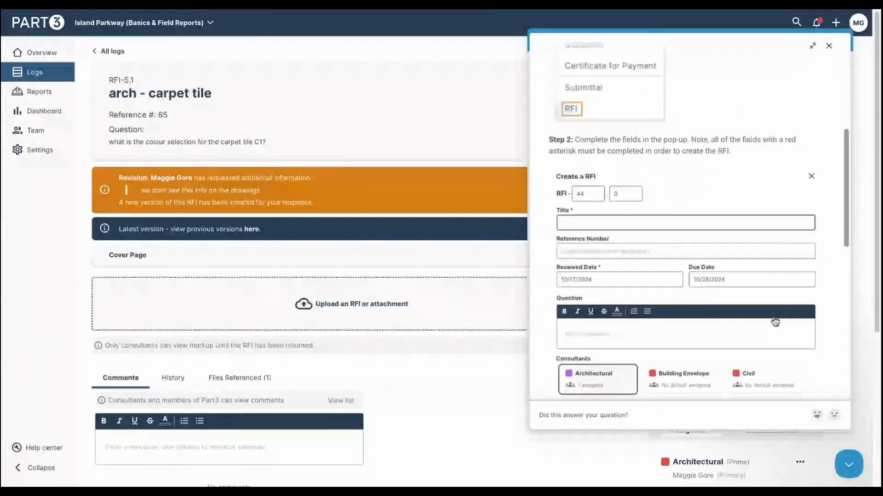
{"action": "scroll", "coordinate": [774, 313], "scroll_direction": "up", "scroll_amount": 15}
- Leave the article and bring up the Ask form to write a support message subject
{"action": "left_click", "coordinate": [830, 48]}
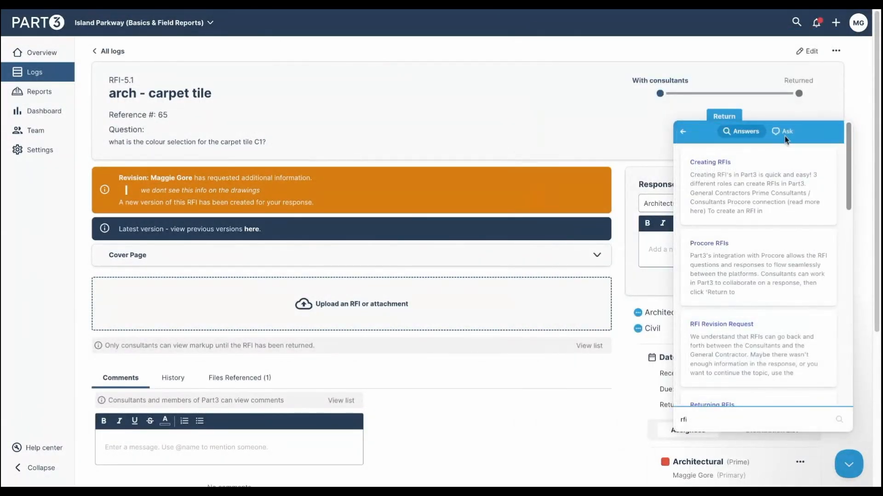
{"action": "left_click", "coordinate": [784, 133]}
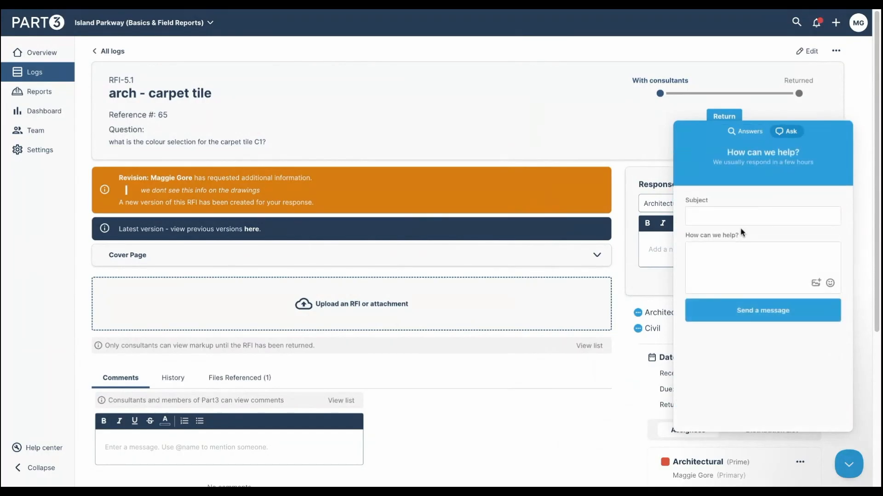
{"action": "left_click", "coordinate": [730, 220]}
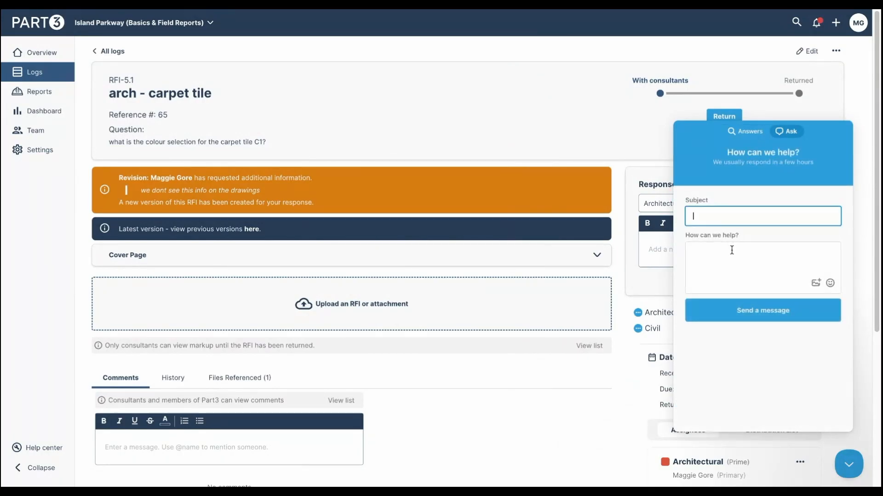